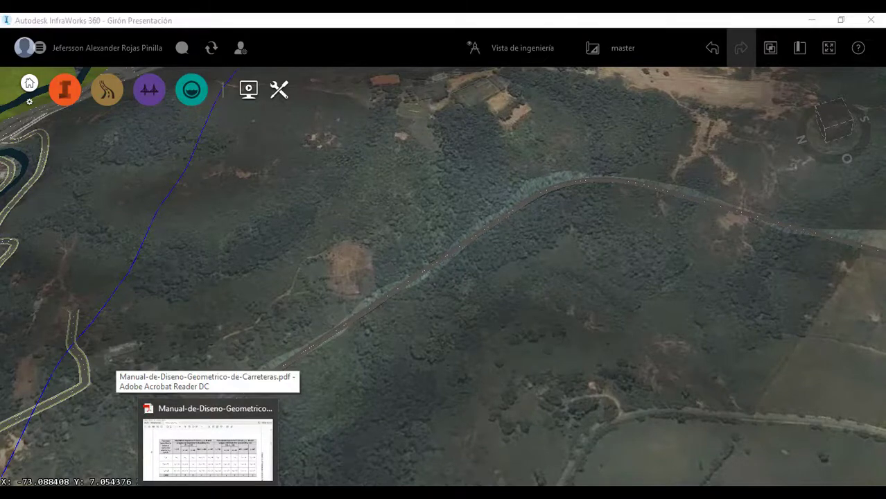
Step: Consult the geometric road design manual PDF, return to the InfraWorks model and select the road crossing the wooded hillside
left_click(208, 451)
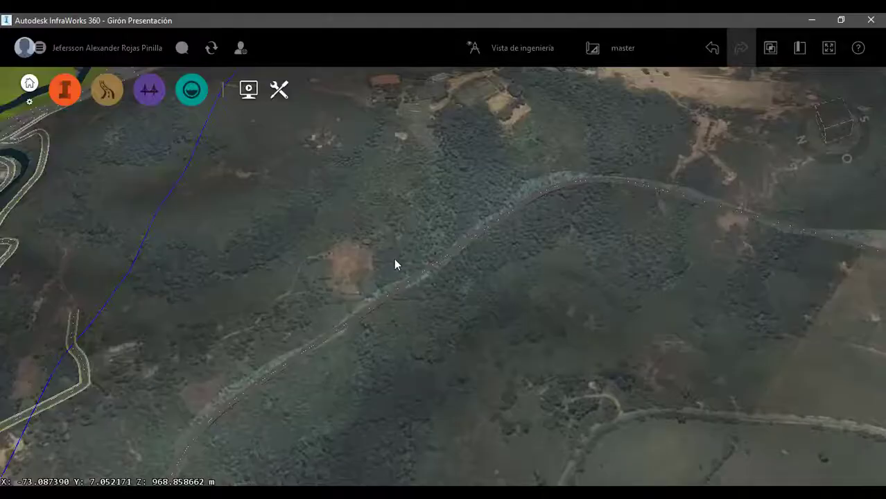
scroll(396, 263, "down", 2)
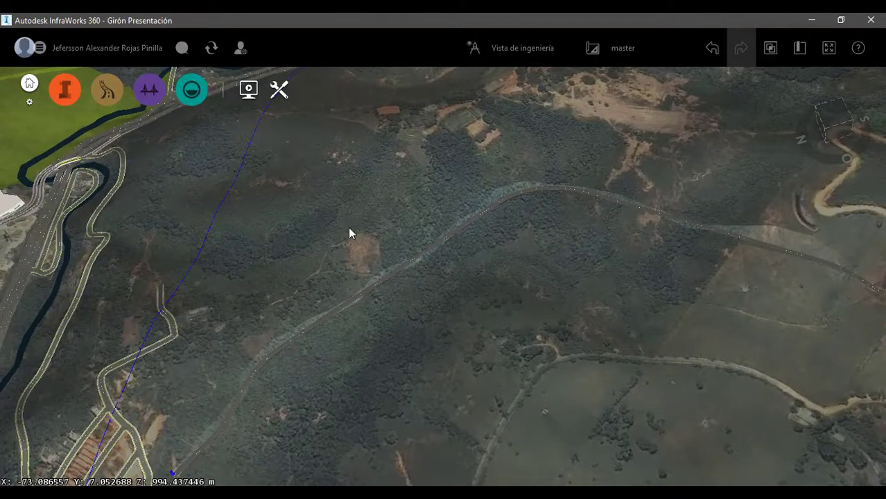
scroll(304, 262, "up", 2)
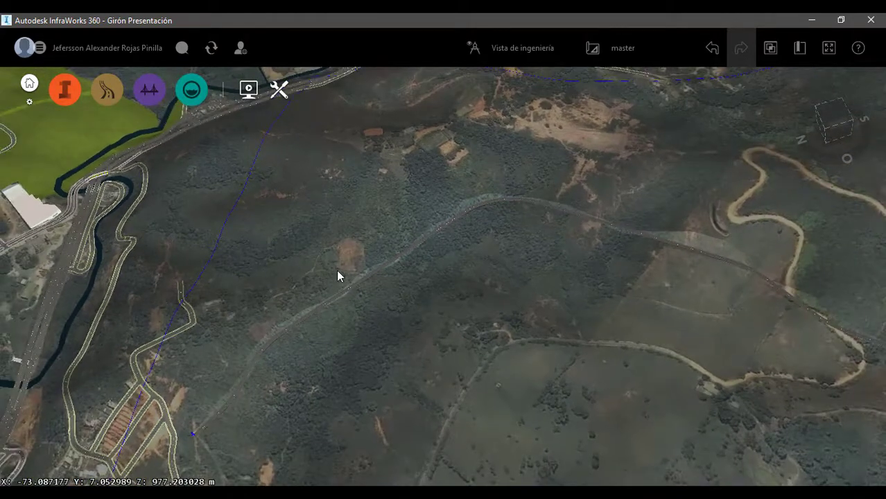
scroll(362, 236, "up", 2)
scroll(361, 236, "up", 2)
scroll(368, 259, "up", 2)
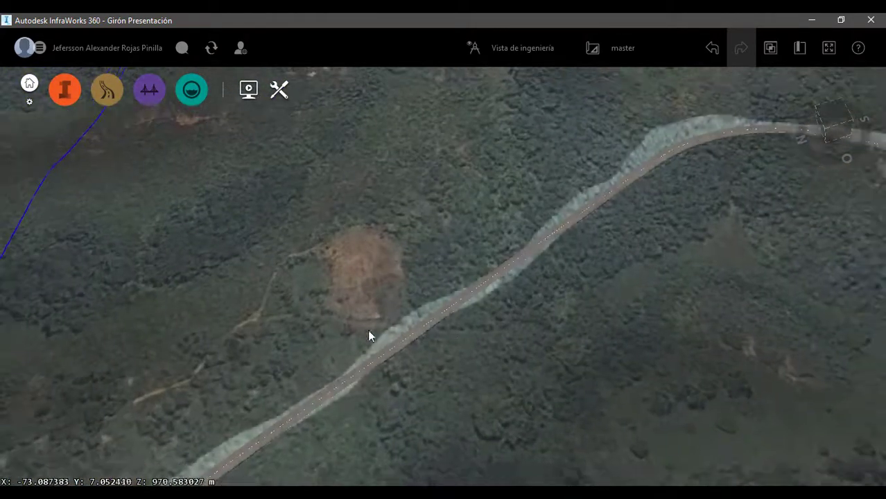
scroll(461, 253, "up", 4)
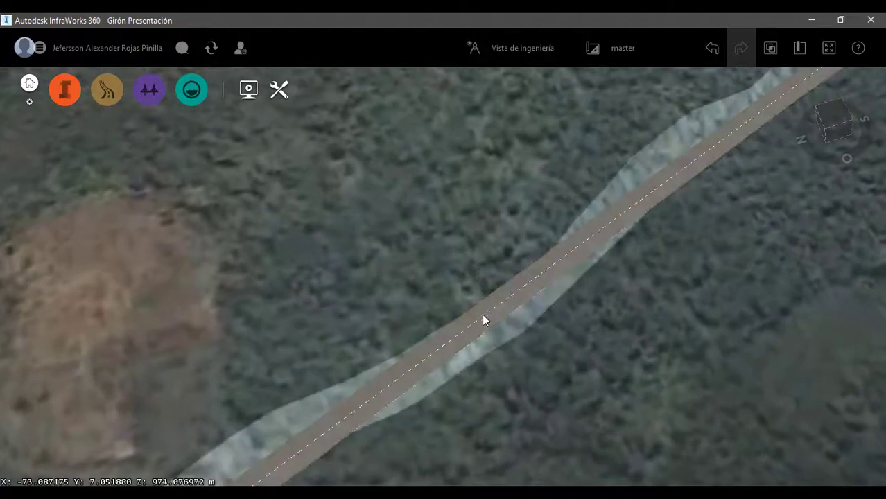
left_click(483, 320)
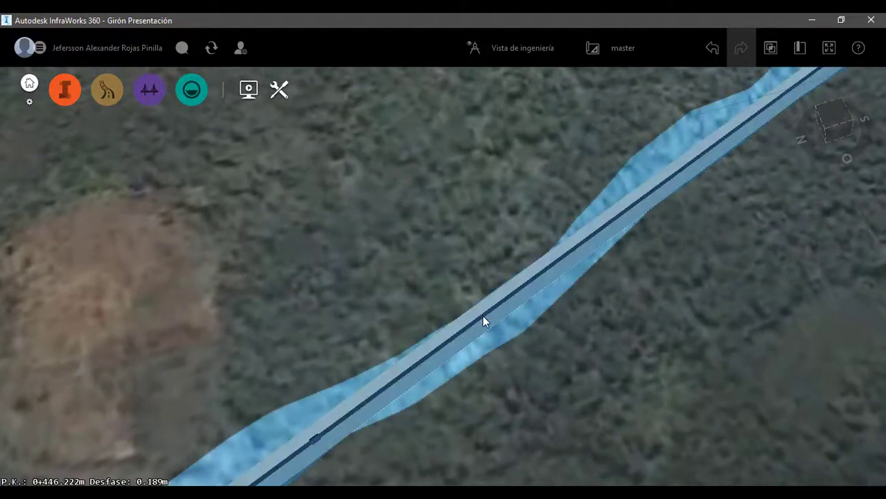
Step: Examine the selected road's horizontal alignment, following its straight segments and curves back to the road's starting point
scroll(335, 255, "down", 3)
scroll(408, 211, "down", 3)
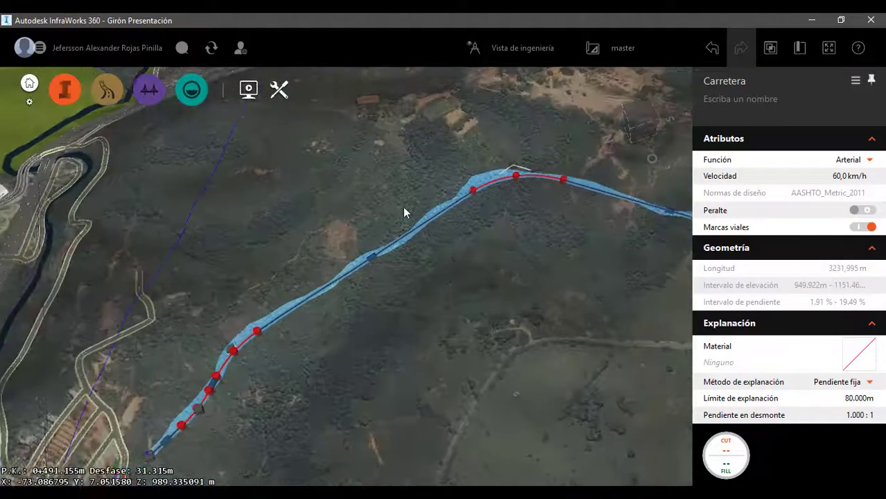
scroll(265, 409, "up", 3)
scroll(293, 326, "up", 2)
scroll(319, 309, "up", 2)
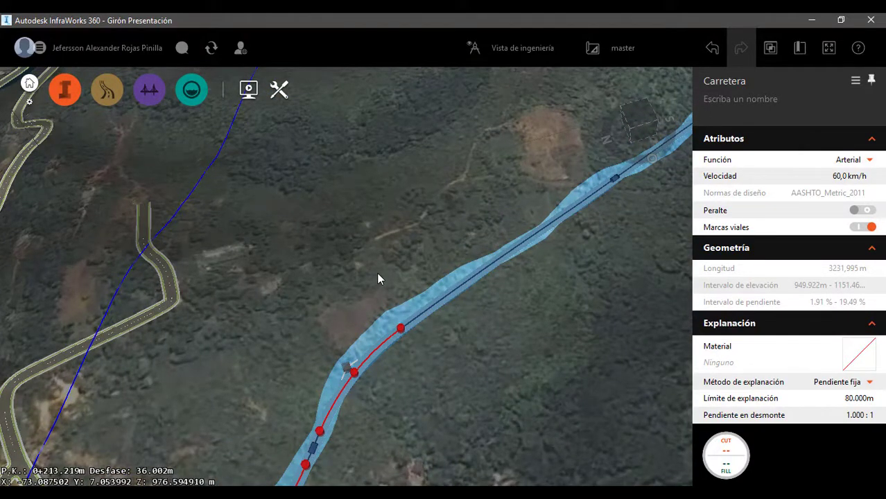
scroll(416, 250, "down", 2)
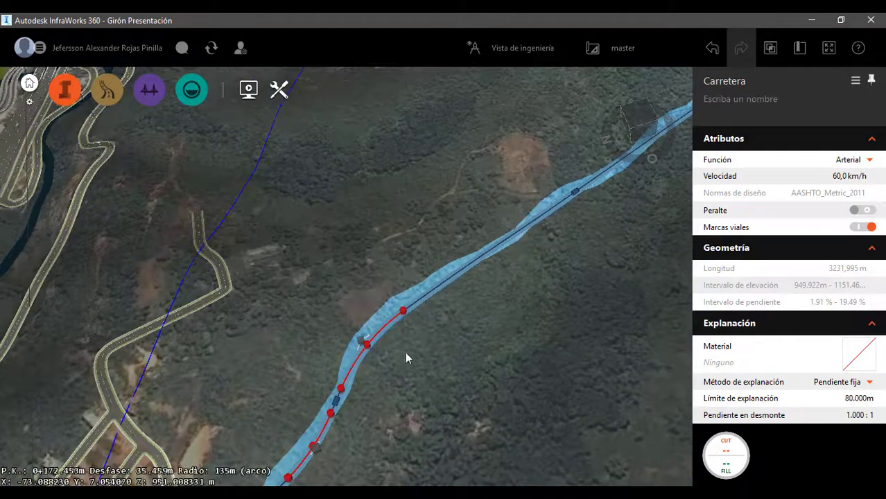
scroll(365, 299, "up", 2)
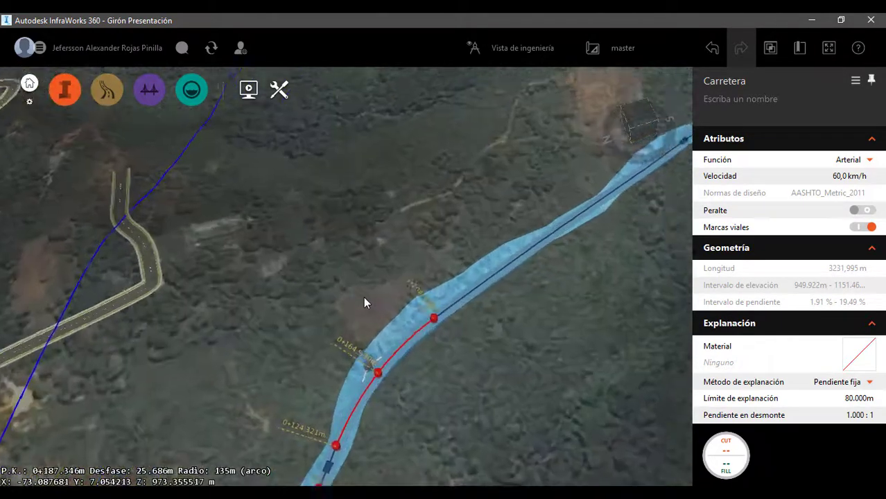
scroll(364, 303, "up", 2)
scroll(410, 309, "down", 2)
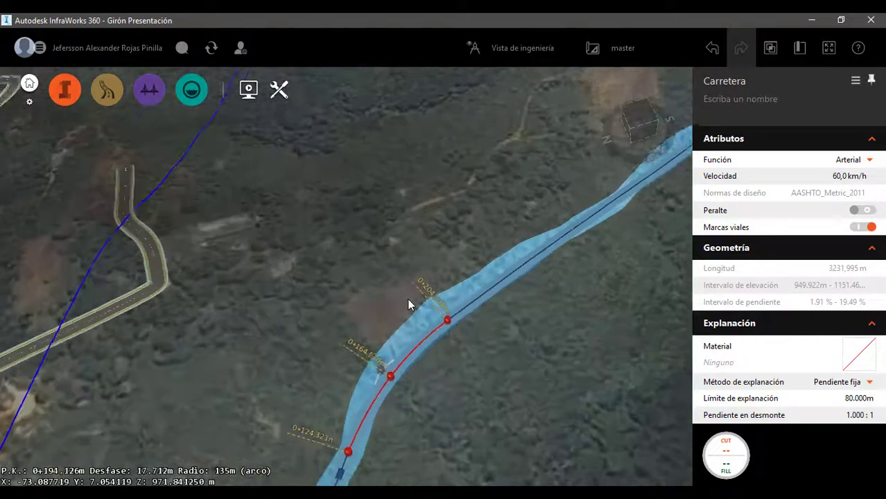
scroll(410, 305, "down", 1)
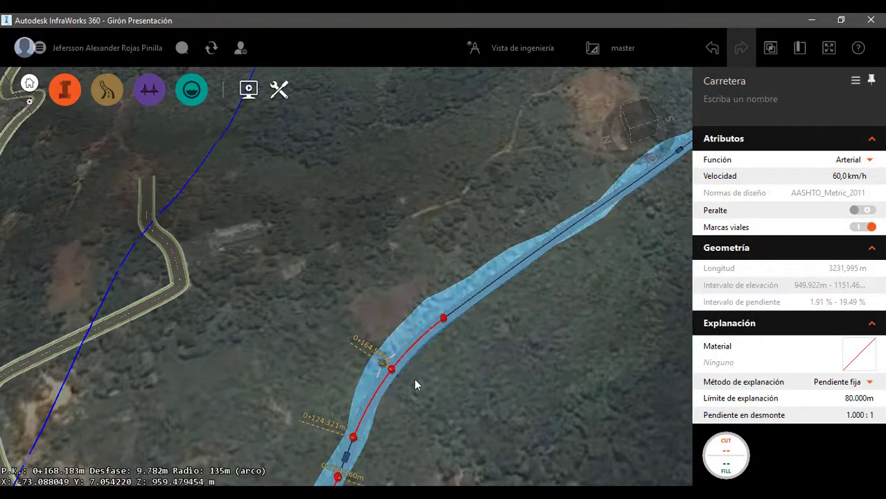
scroll(320, 326, "down", 2)
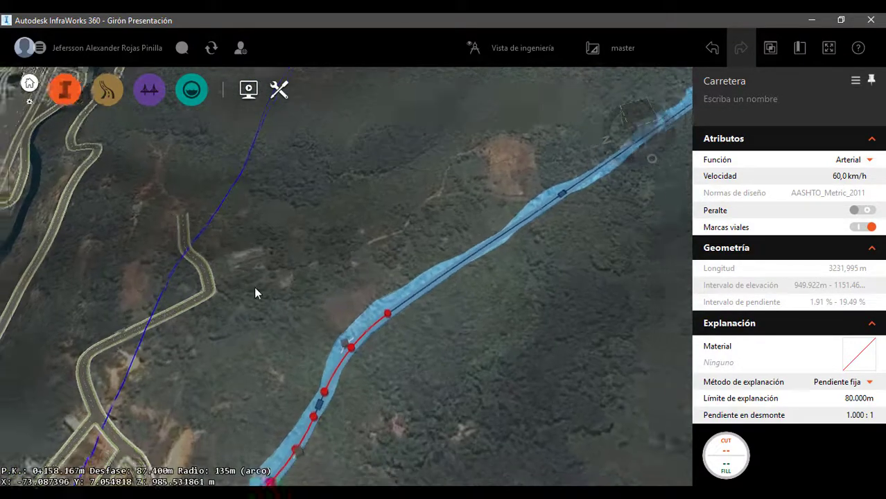
scroll(524, 182, "up", 3)
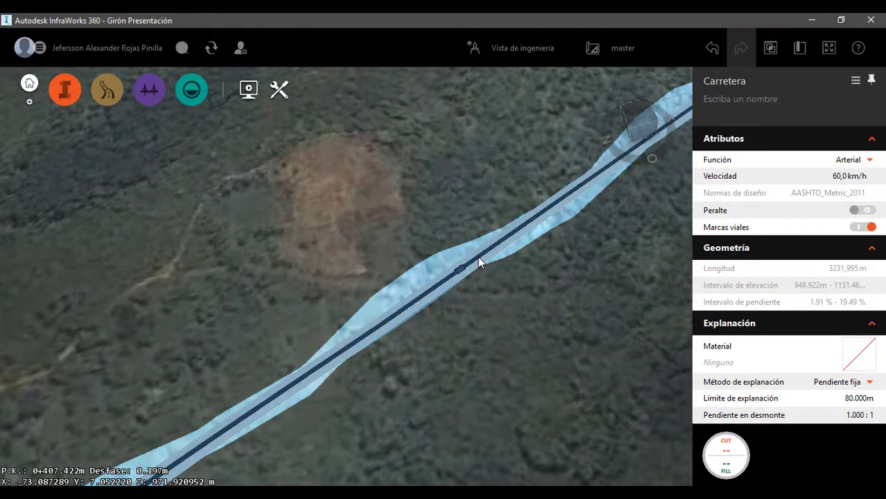
scroll(485, 172, "down", 3)
scroll(469, 269, "down", 2)
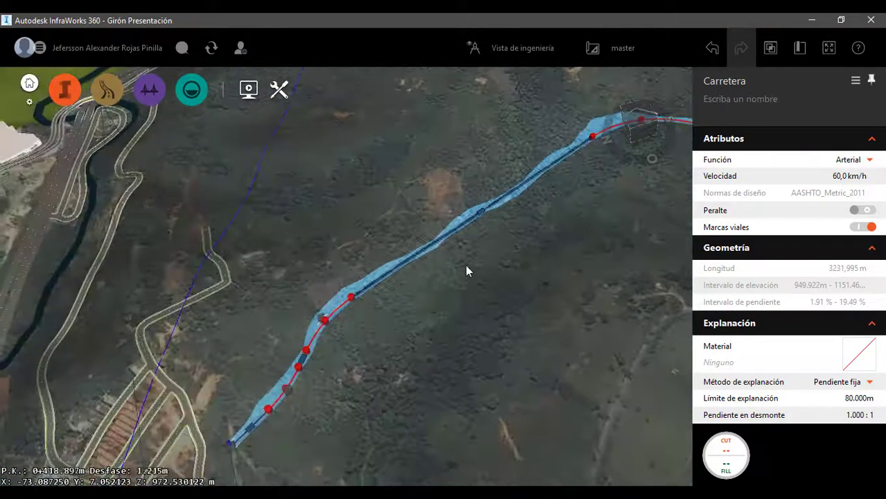
scroll(368, 323, "up", 5)
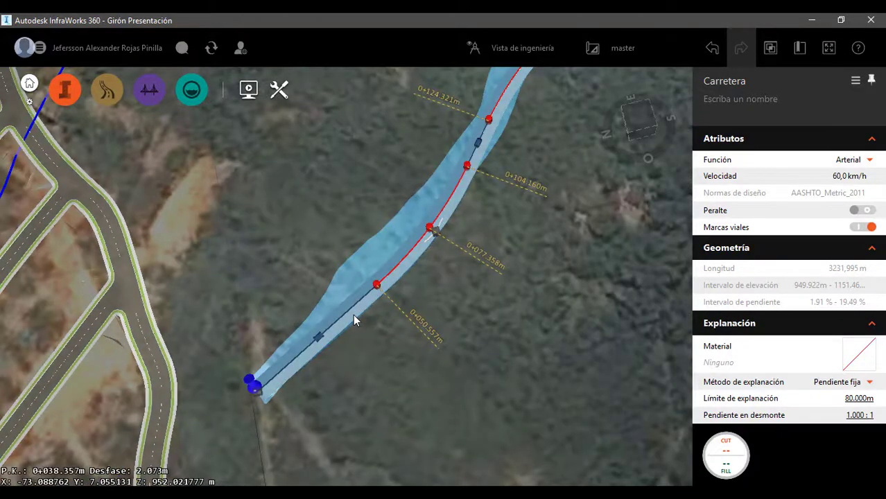
Step: Select the road's first straight segment, review its length and stations, and collapse the Explanación properties
left_click(349, 315)
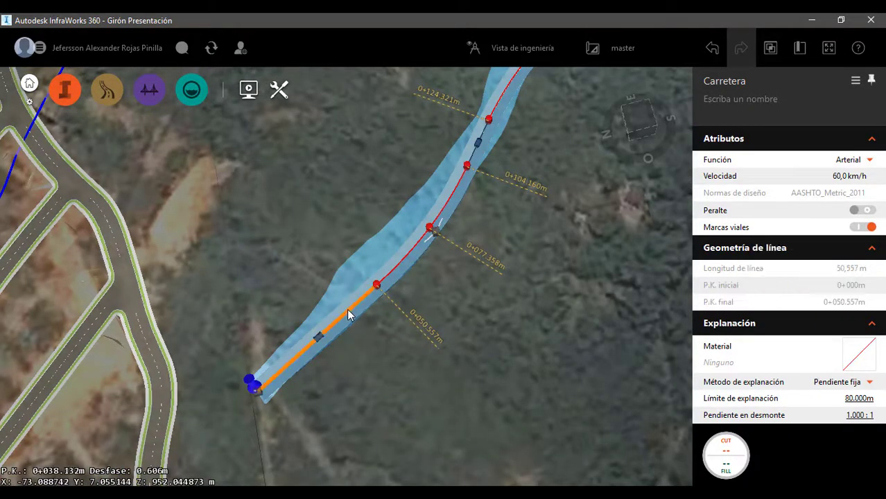
scroll(794, 295, "down", 1)
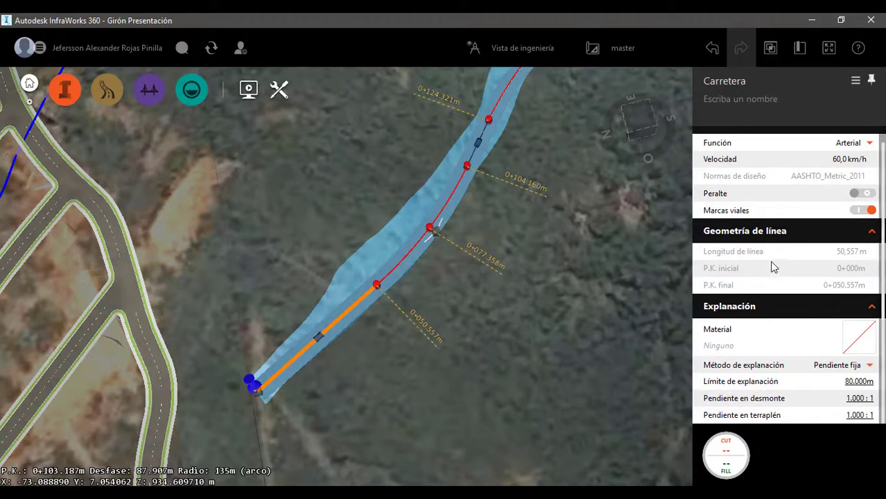
scroll(798, 336, "up", 1)
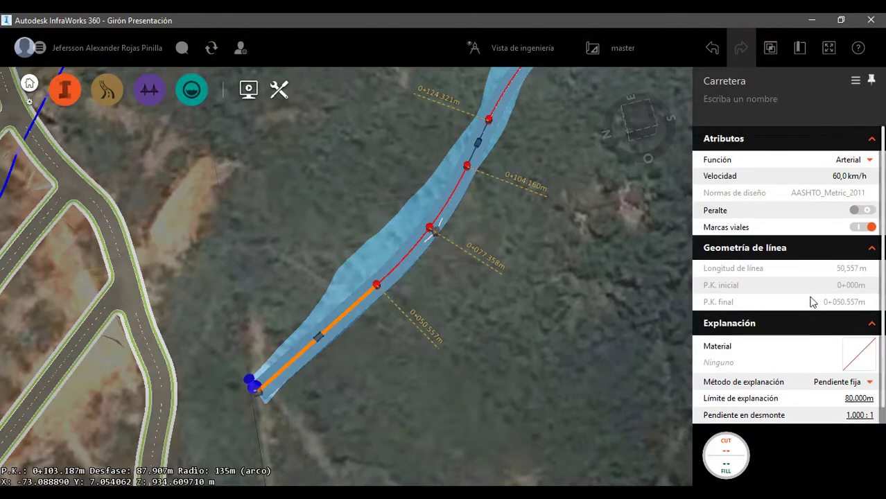
scroll(815, 320, "down", 1)
left_click(872, 309)
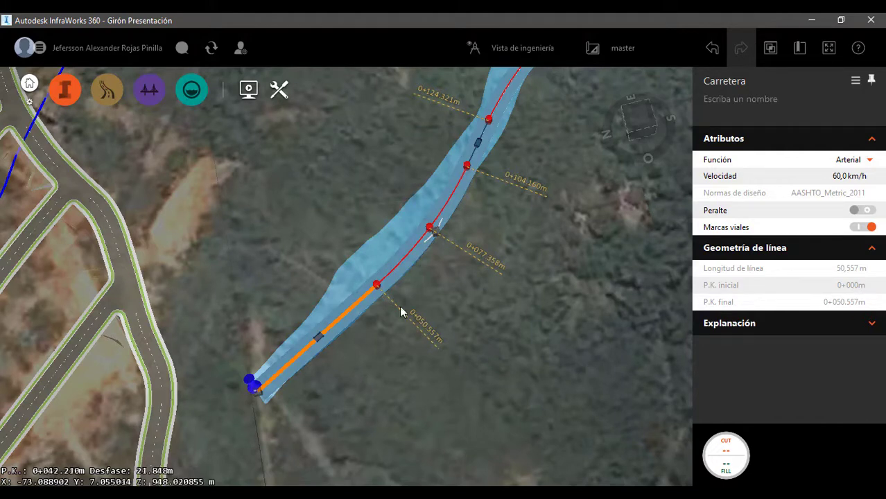
Step: Select the first horizontal curve and review its radius, stations and advanced curve geometry, including the deflection angle
left_click(406, 261)
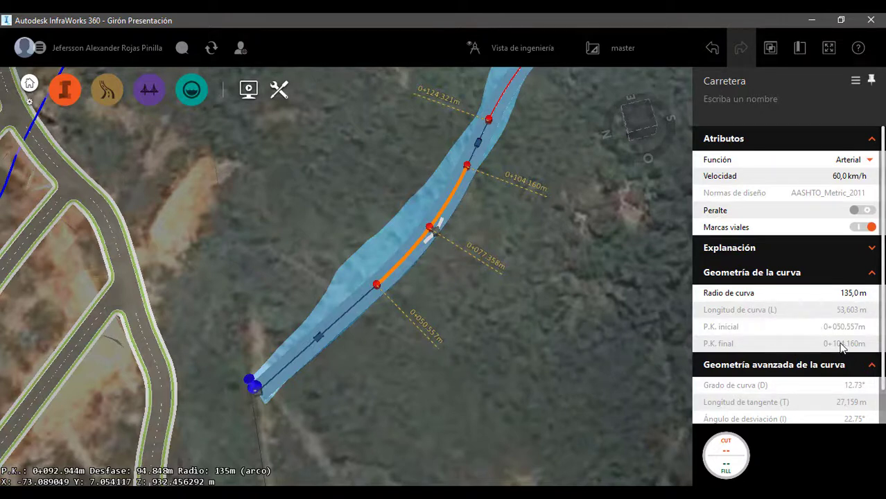
scroll(843, 348, "down", 1)
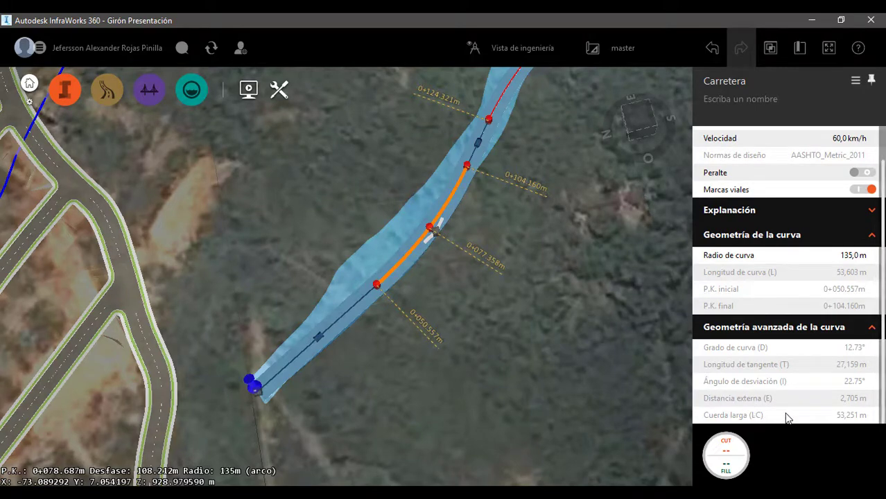
scroll(376, 425, "down", 3)
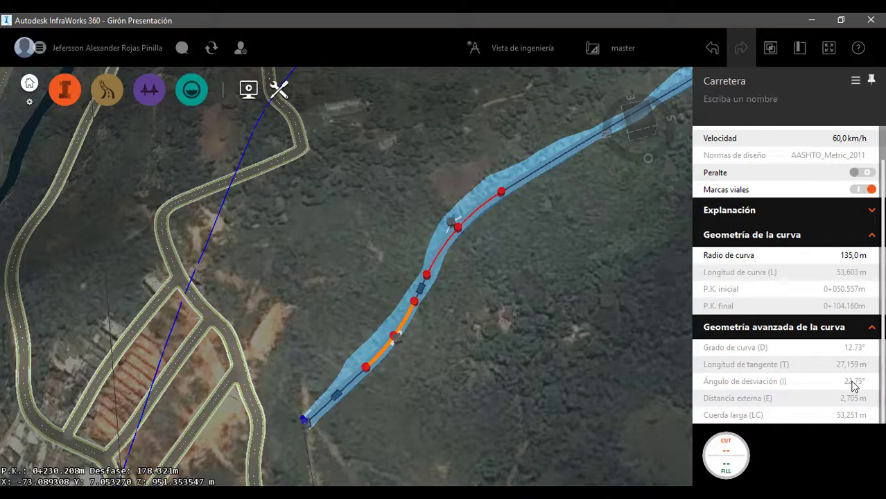
scroll(386, 237, "up", 5)
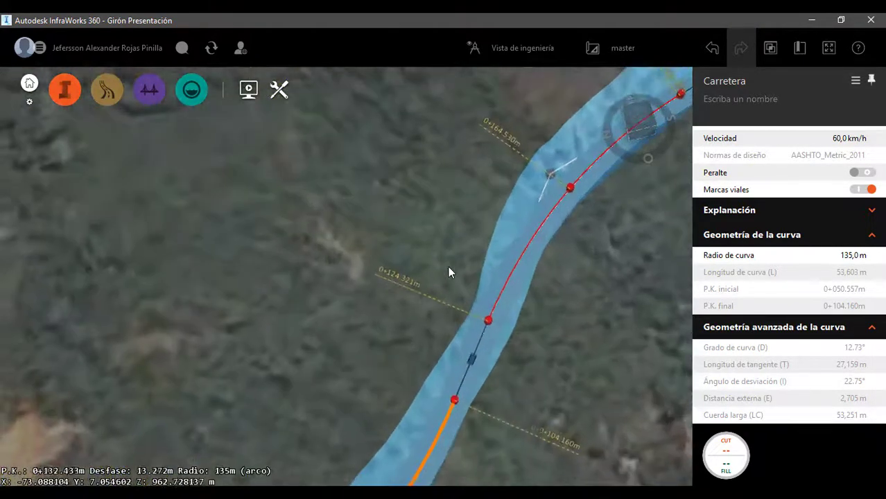
scroll(448, 266, "down", 4)
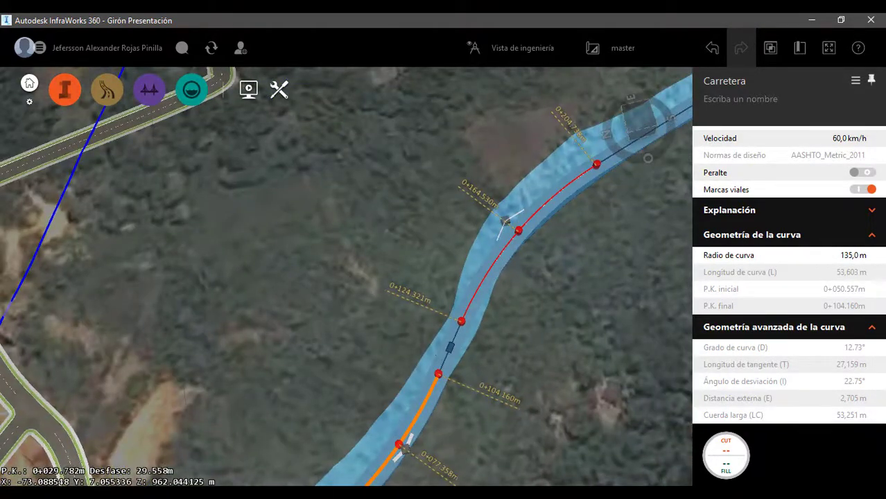
Step: Check the manual's specific speed table for horizontal curves on page 67, return to InfraWorks and reselect the road
key("alt+Tab")
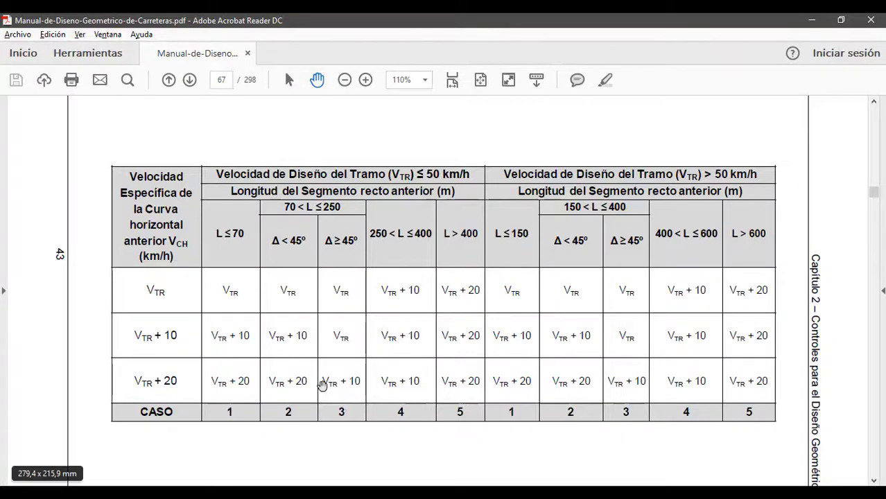
key("alt+Tab")
scroll(285, 329, "down", 4)
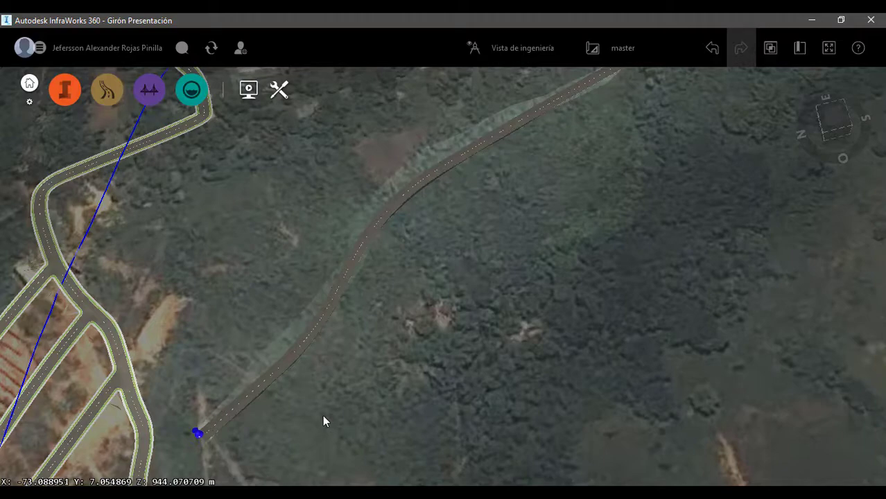
scroll(330, 371, "up", 2)
scroll(380, 378, "down", 3)
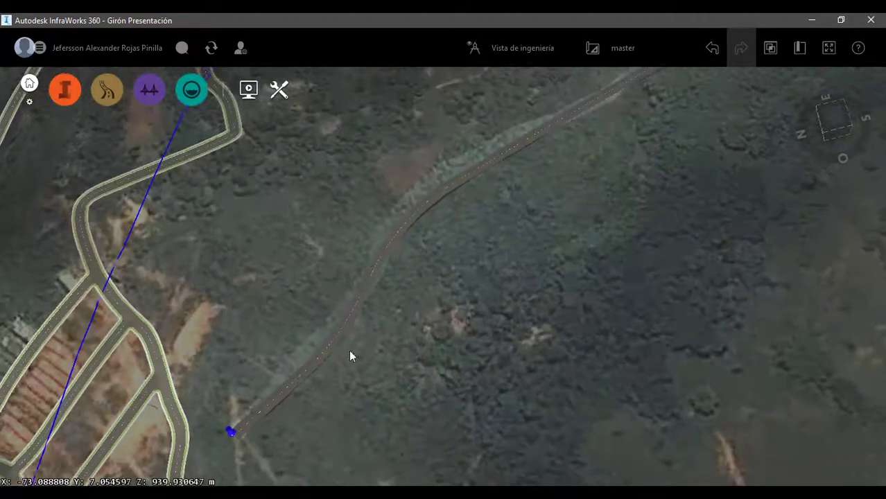
scroll(299, 295, "up", 3)
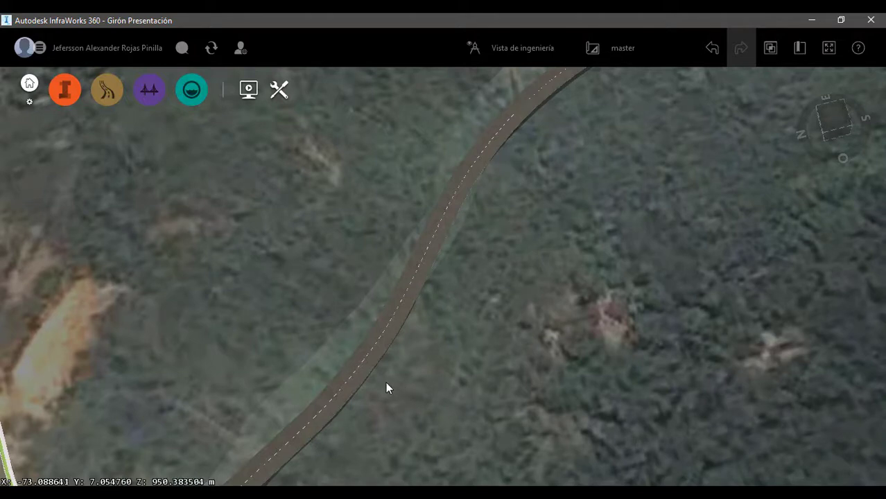
scroll(307, 329, "down", 1)
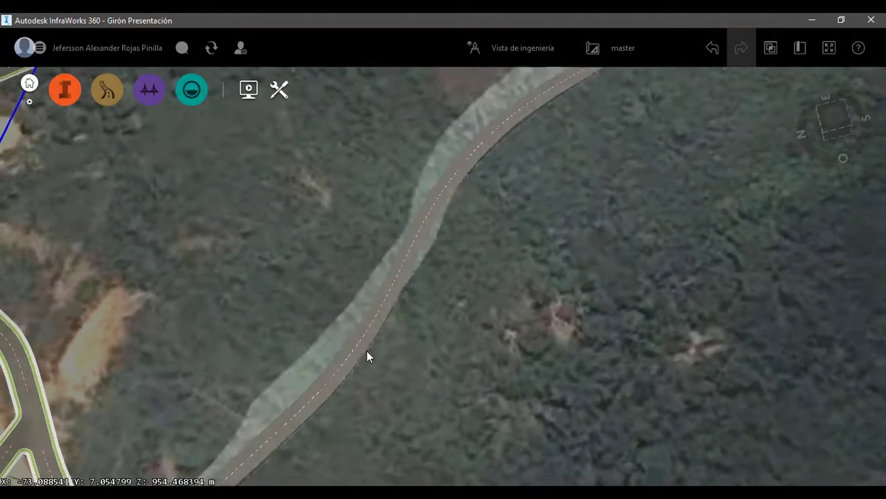
left_click(359, 351)
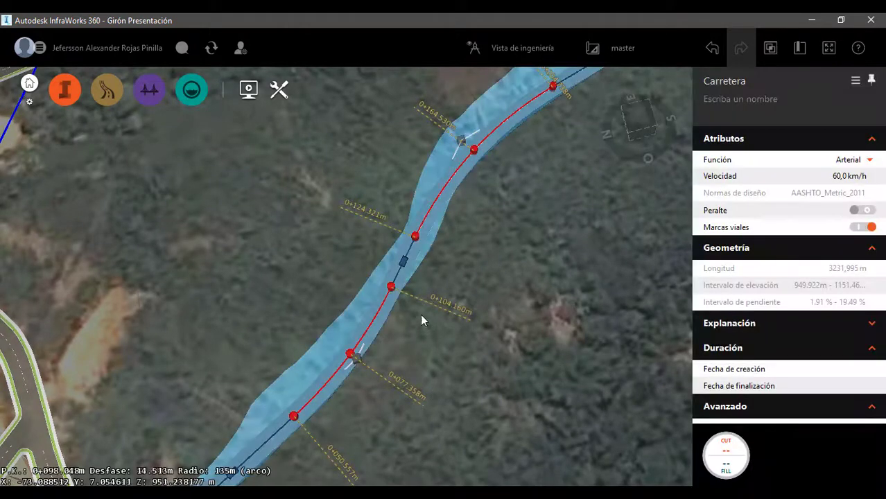
Step: Select the straight segment between the first and second horizontal curves and review its length and stations
scroll(358, 361, "down", 2)
scroll(334, 400, "down", 1)
middle_click_drag(334, 400, 312, 271)
scroll(311, 271, "up", 1)
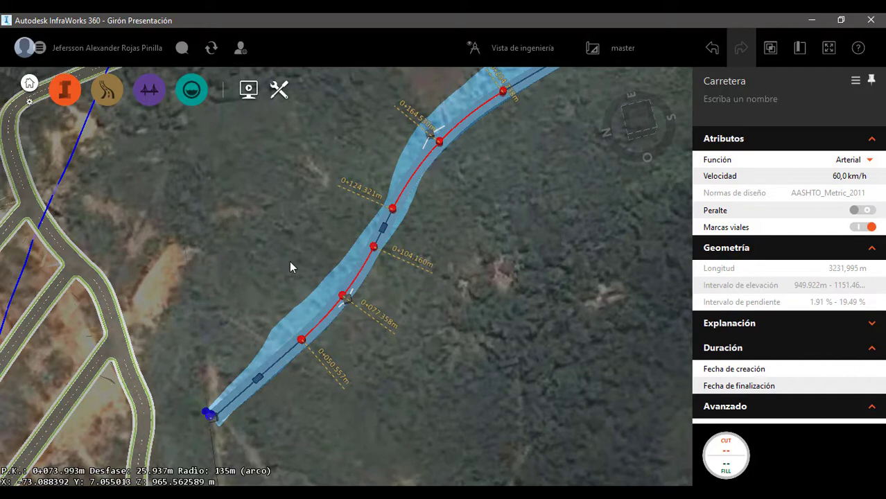
scroll(306, 411, "down", 2)
scroll(383, 180, "up", 3)
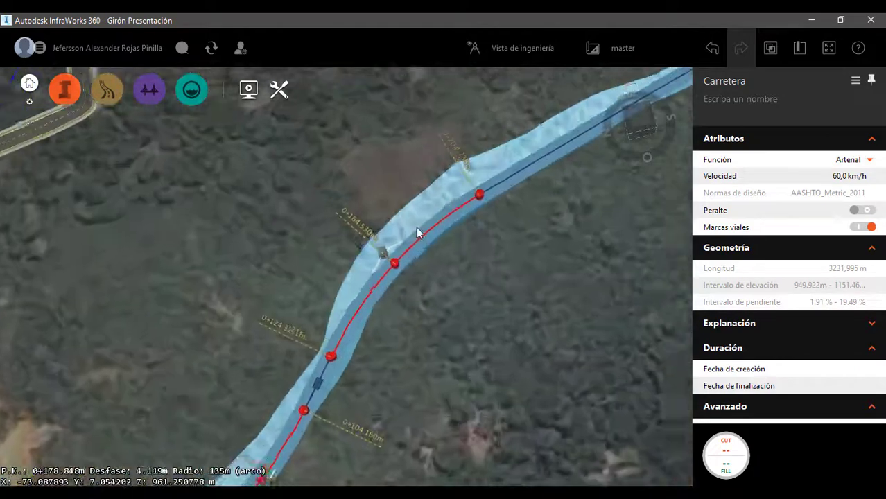
scroll(418, 234, "up", 1)
scroll(378, 170, "down", 1)
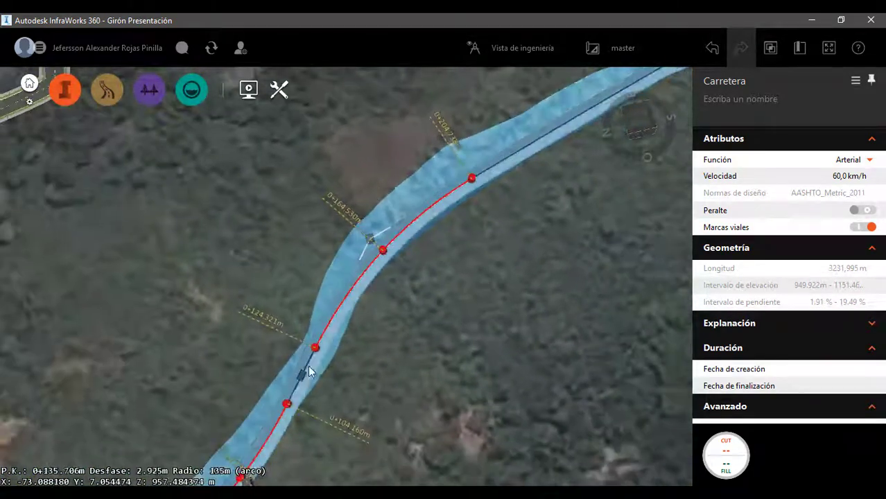
scroll(311, 373, "up", 2)
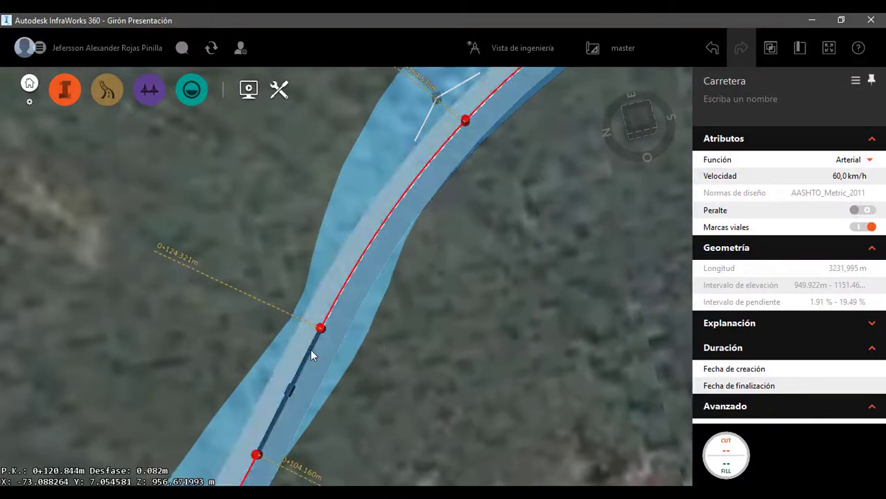
left_click(311, 355)
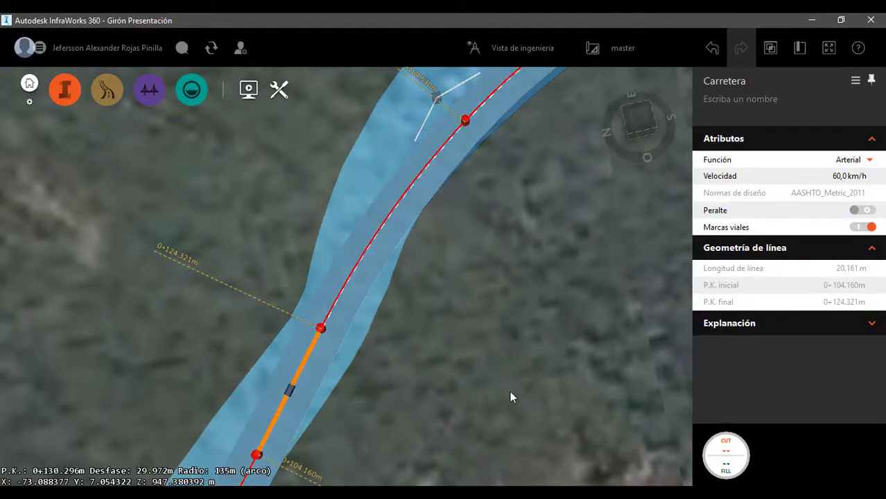
Step: Compare the segment before the second curve with the manual's specific speed table on page 67, switching between Acrobat Reader and InfraWorks
key("alt+Tab")
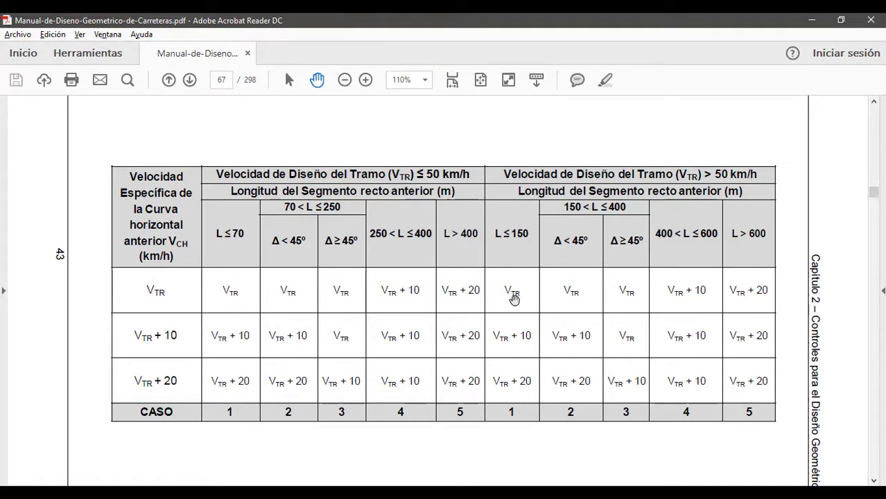
key("alt+Tab")
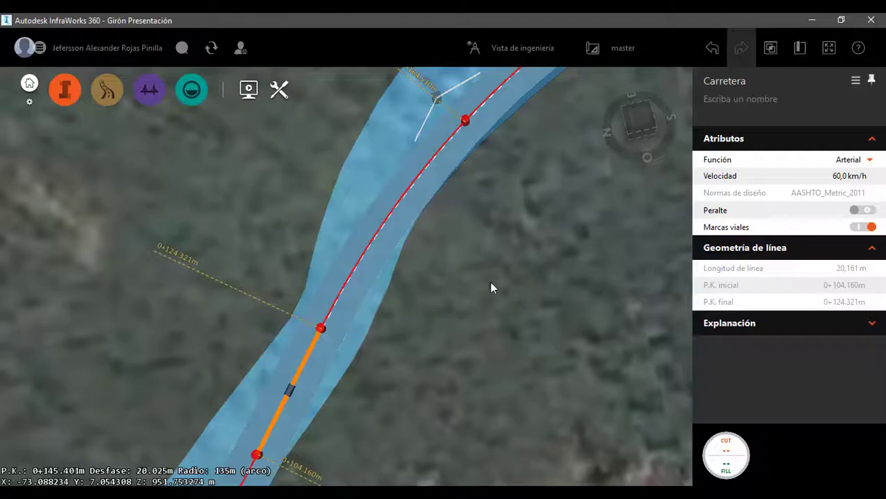
scroll(374, 229, "down", 3)
key("alt+Tab")
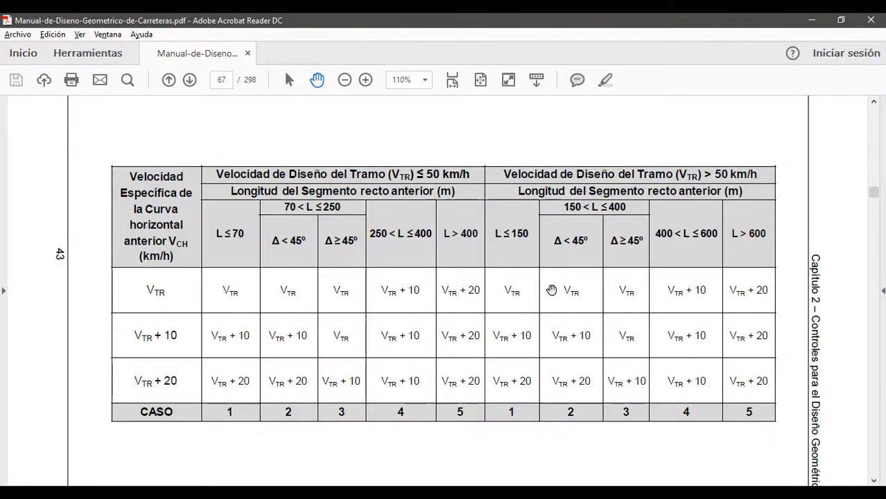
key("alt+Tab")
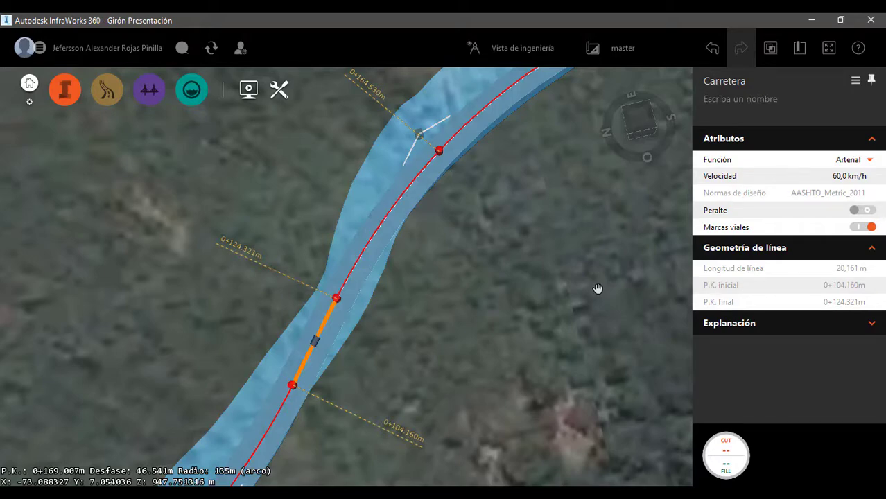
key("alt+Tab")
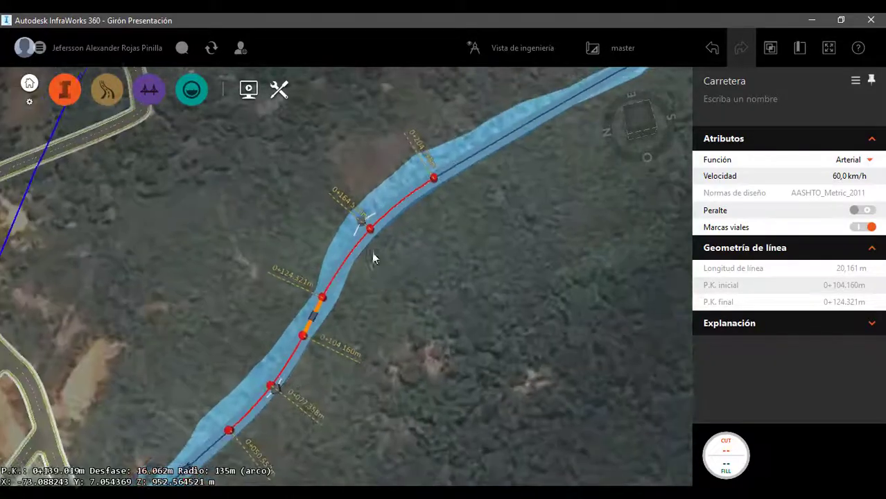
Step: Select the straight segment between the second and third curves, review its length and check it against the manual's specific speed table
scroll(378, 225, "down", 3)
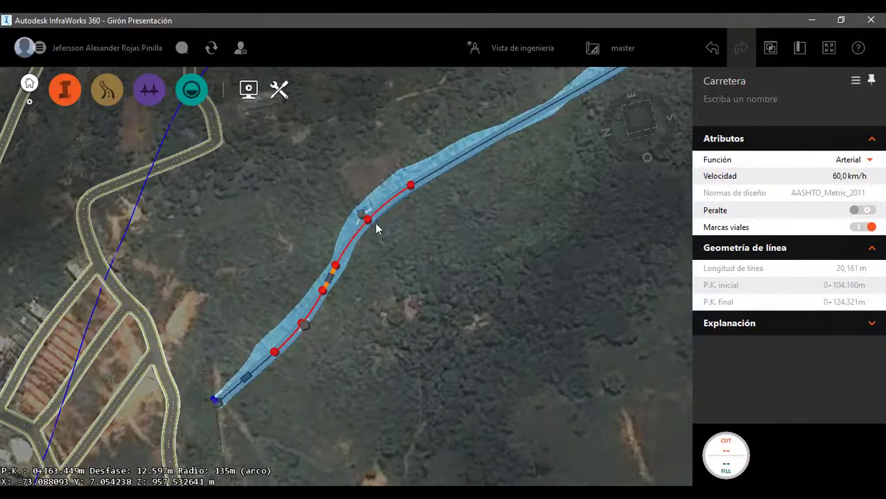
scroll(308, 308, "down", 3)
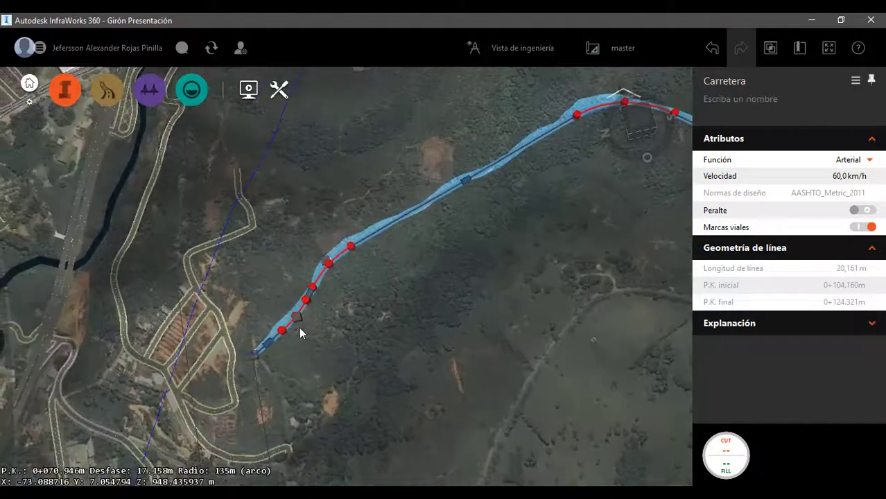
scroll(544, 154, "up", 5)
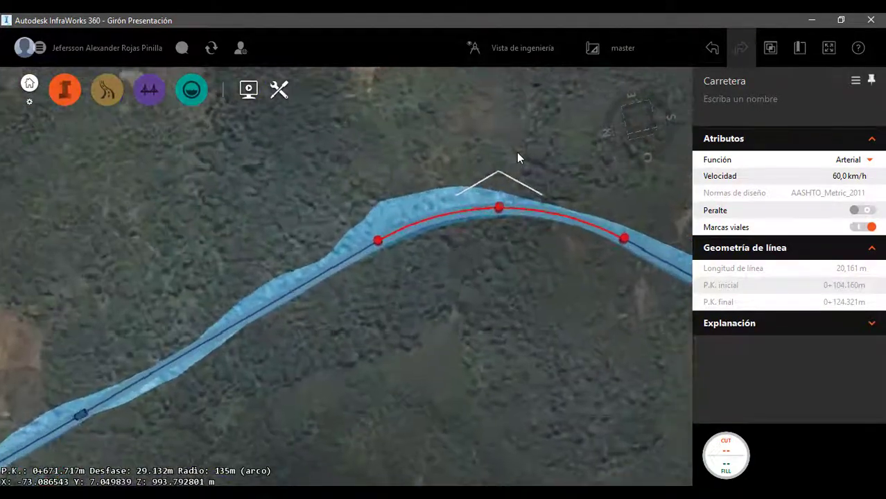
scroll(516, 156, "up", 2)
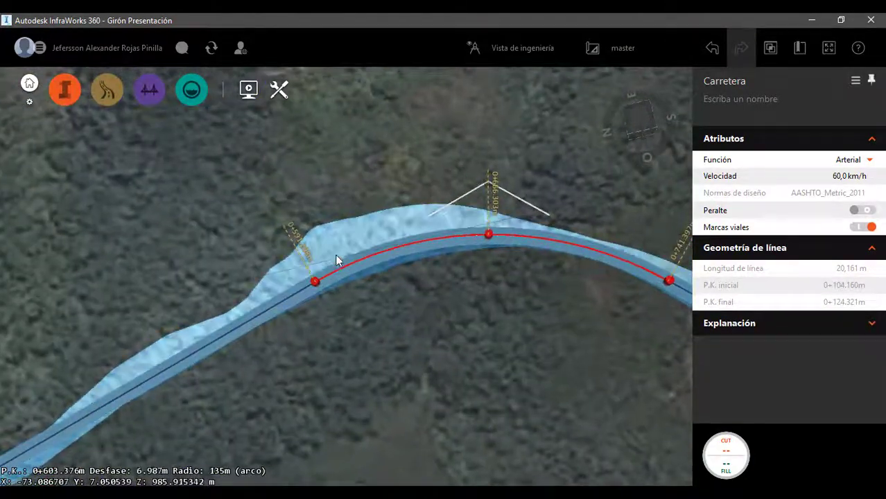
left_click(262, 310)
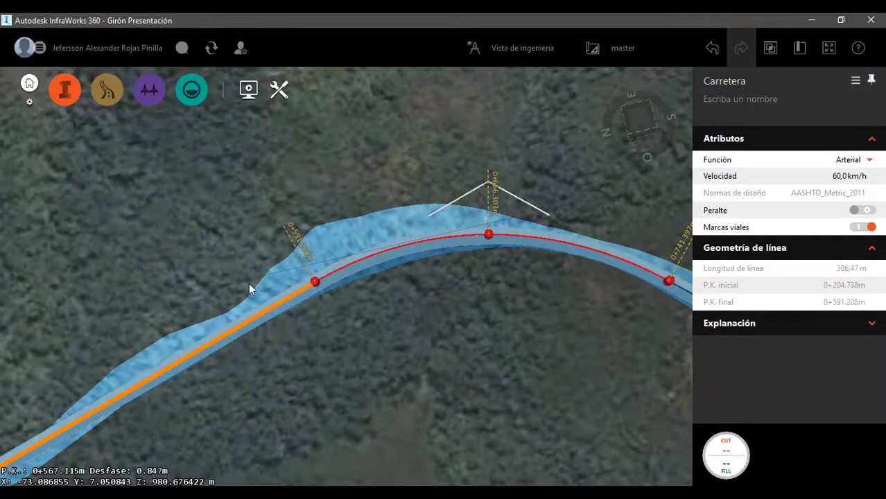
scroll(281, 215, "down", 1)
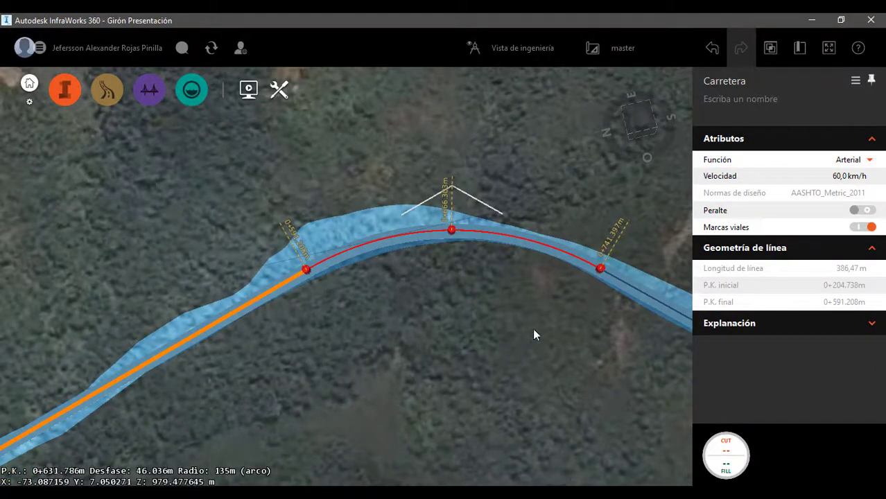
key("alt+Tab")
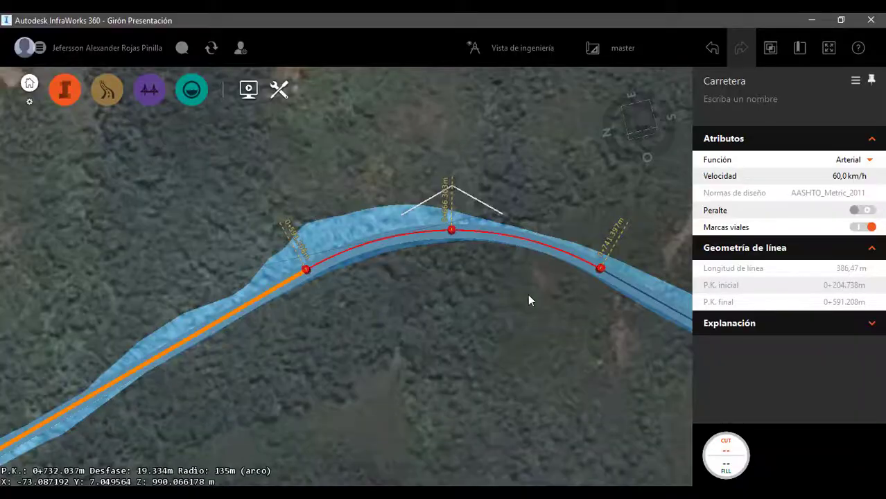
Step: Select the third curve, review its deflection angle in the advanced geometry and check it against the manual's specific speed table
left_click(471, 233)
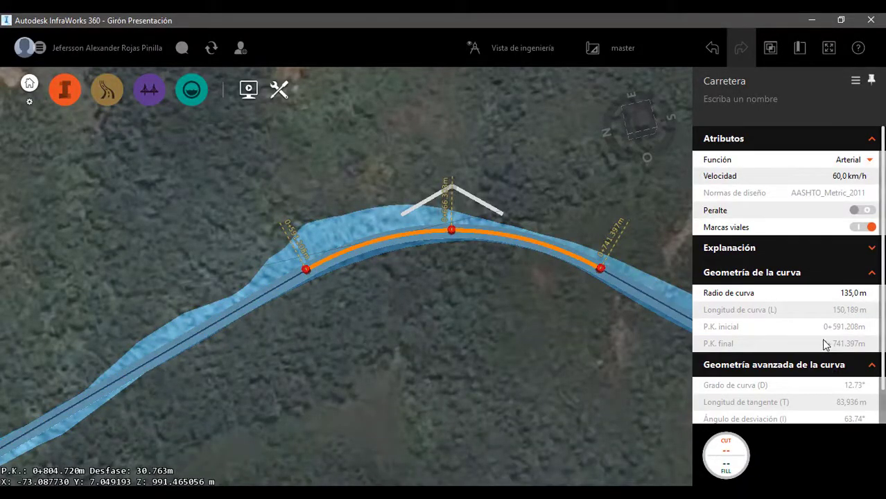
scroll(826, 345, "down", 1)
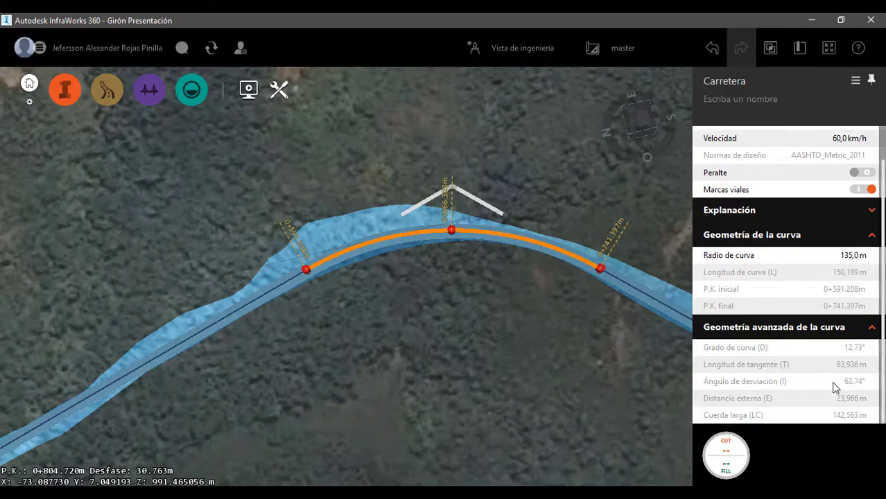
key("alt+Tab")
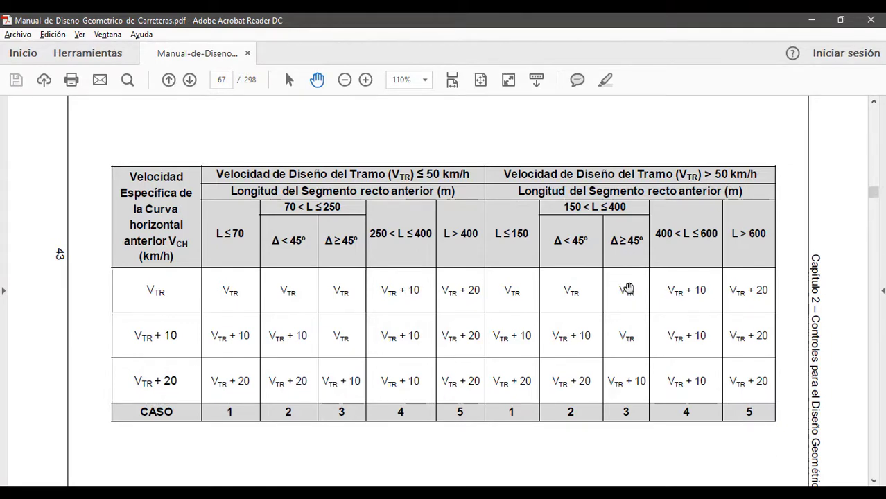
key("alt+Tab")
Step: Select the straight segment between the third and fourth curves and review its length and stations
scroll(432, 237, "down", 3)
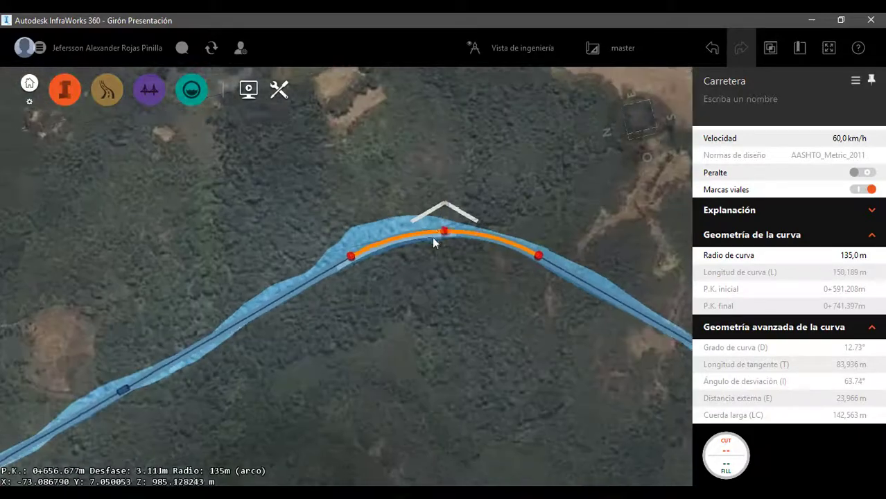
scroll(427, 182, "up", 3)
scroll(406, 206, "down", 3)
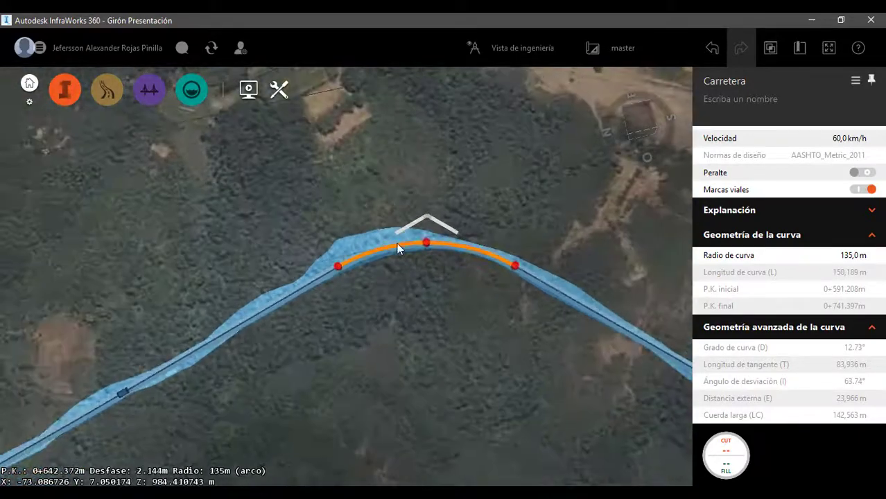
scroll(398, 248, "up", 3)
scroll(318, 198, "down", 5)
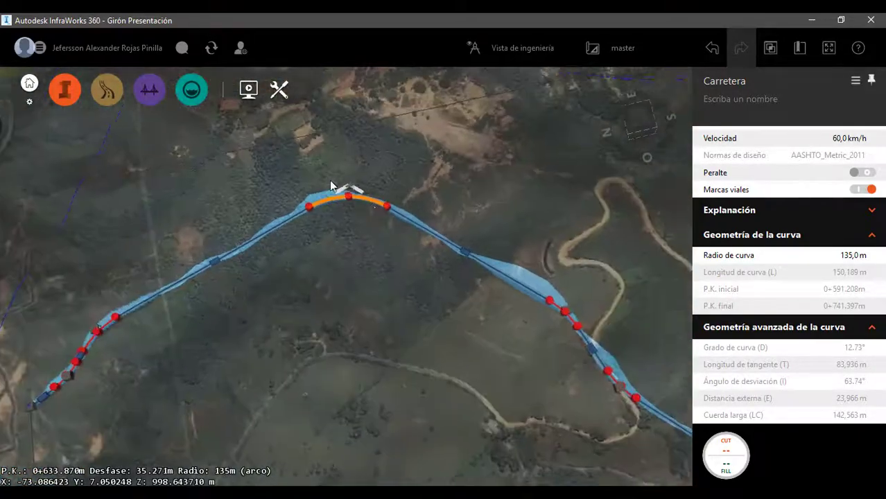
scroll(528, 274, "up", 5)
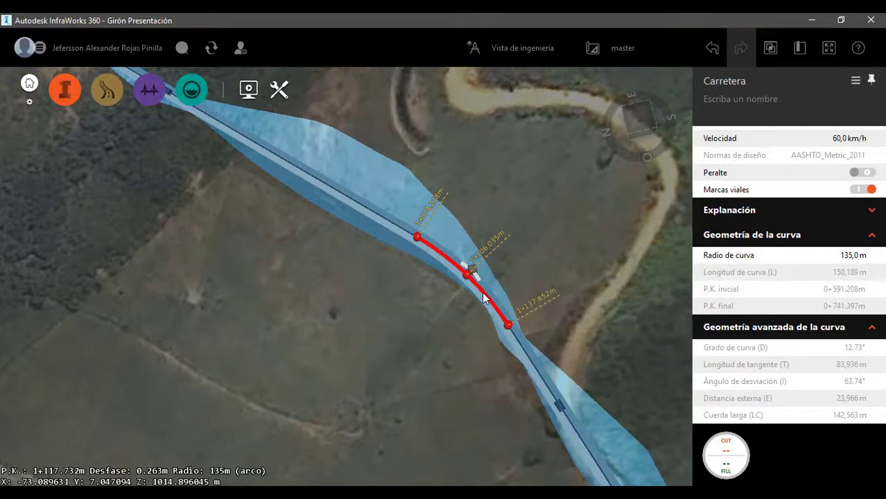
left_click(397, 227)
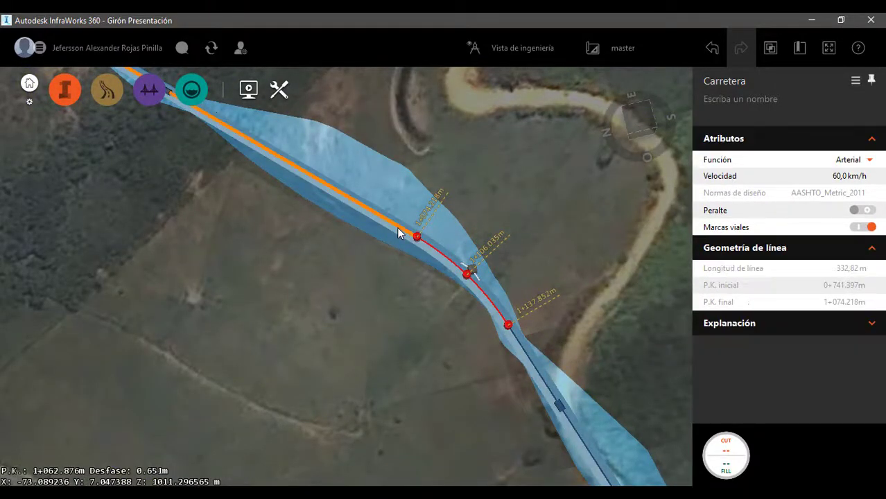
scroll(363, 130, "down", 3)
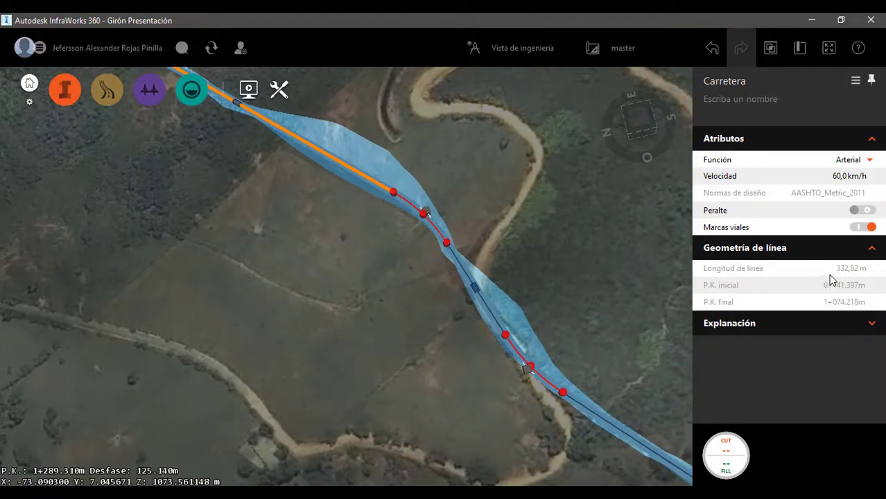
Step: Check the manual's specific speed table for the fourth curve's case and return to InfraWorks
key("alt+Tab")
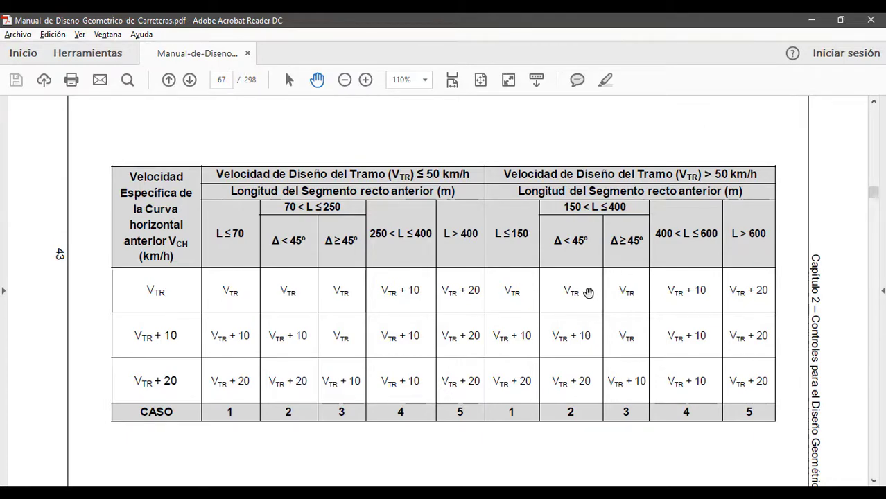
key("alt")
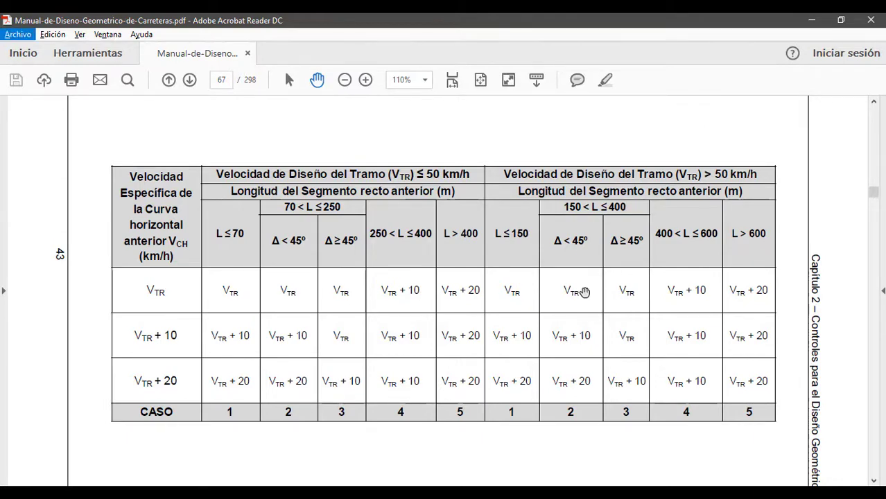
key("alt+Tab")
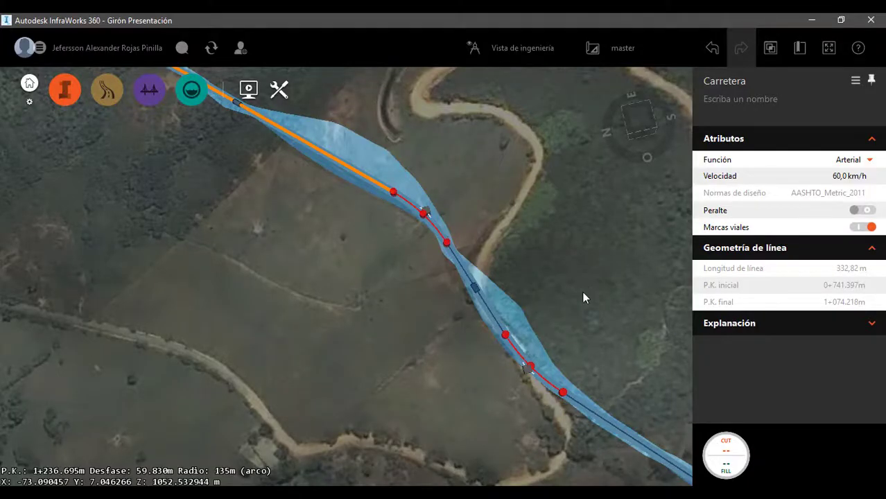
Step: Select the straight segment between the fourth and fifth curves, review its length and check it against the manual's specific speed table
scroll(458, 168, "down", 3)
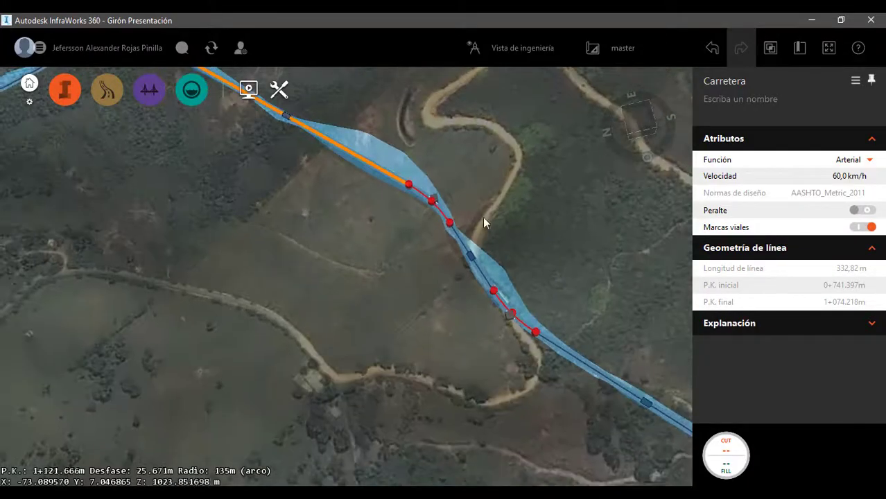
scroll(484, 222, "up", 2)
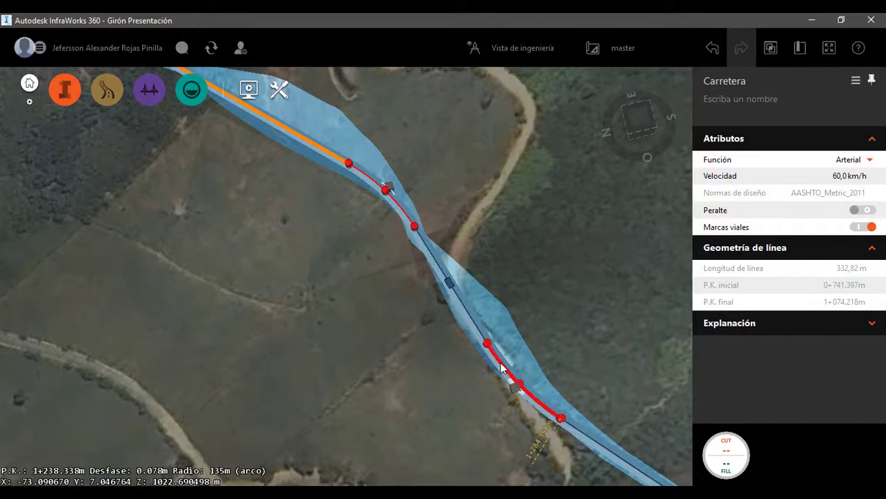
left_click(502, 369)
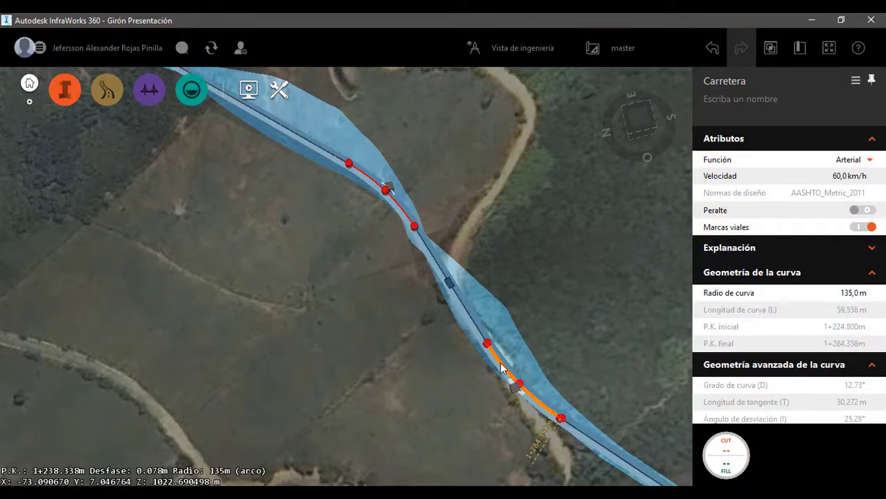
left_click(463, 308)
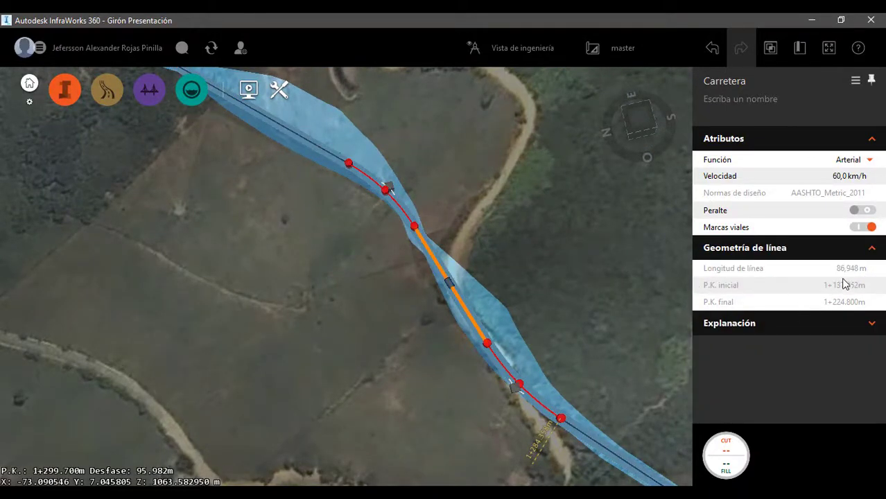
key("alt+Tab")
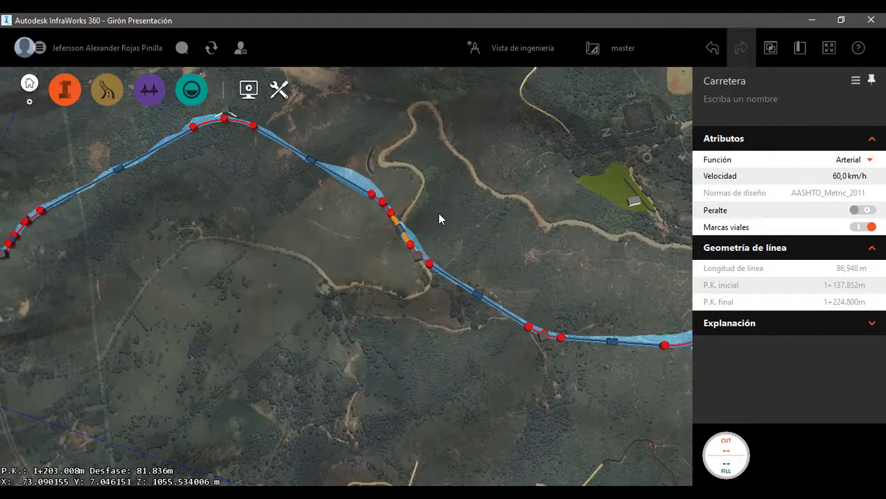
scroll(217, 261, "down", 5)
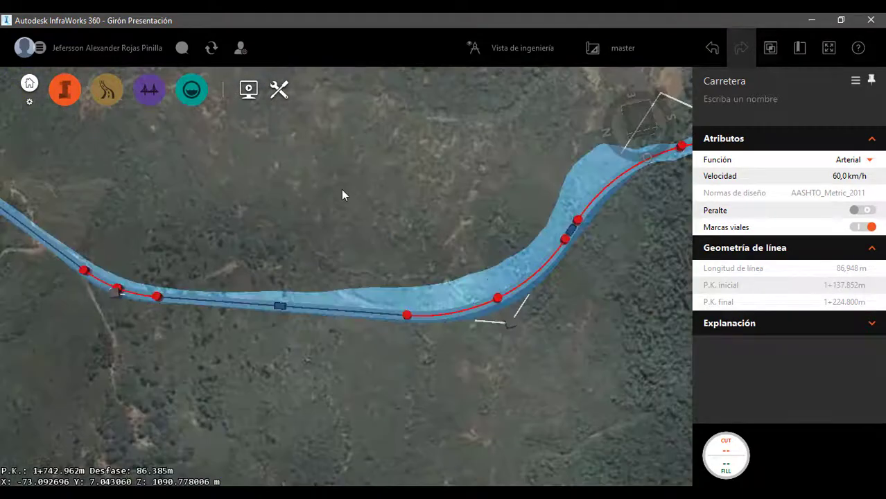
Step: Examine the remaining straight segments and curves along the road from the fourth curve to its far end
scroll(413, 188, "down", 3)
scroll(582, 304, "down", 2)
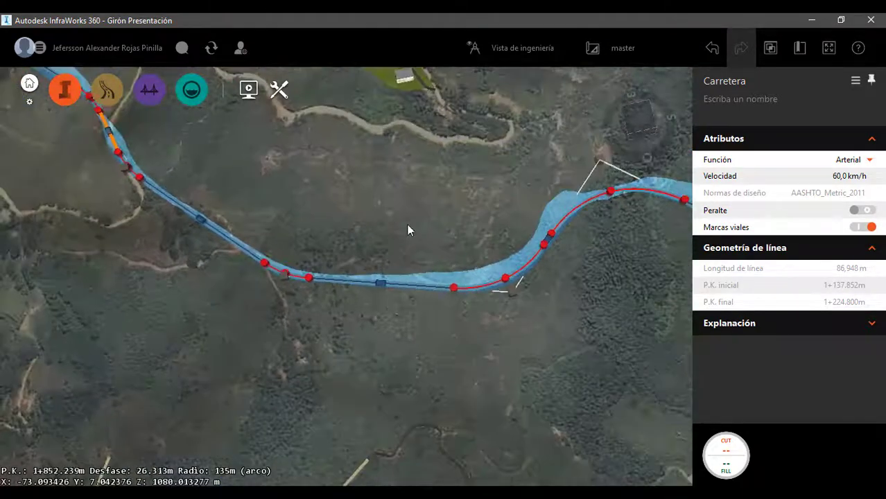
scroll(437, 222, "down", 2)
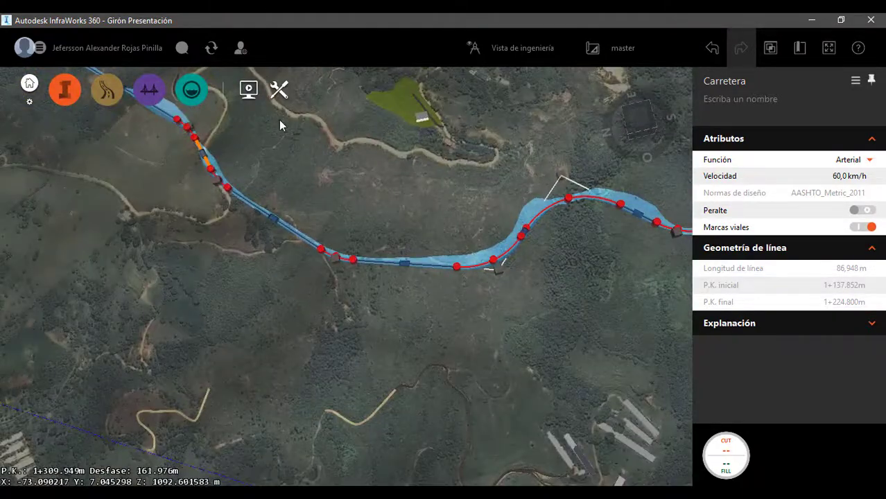
scroll(333, 222, "up", 3)
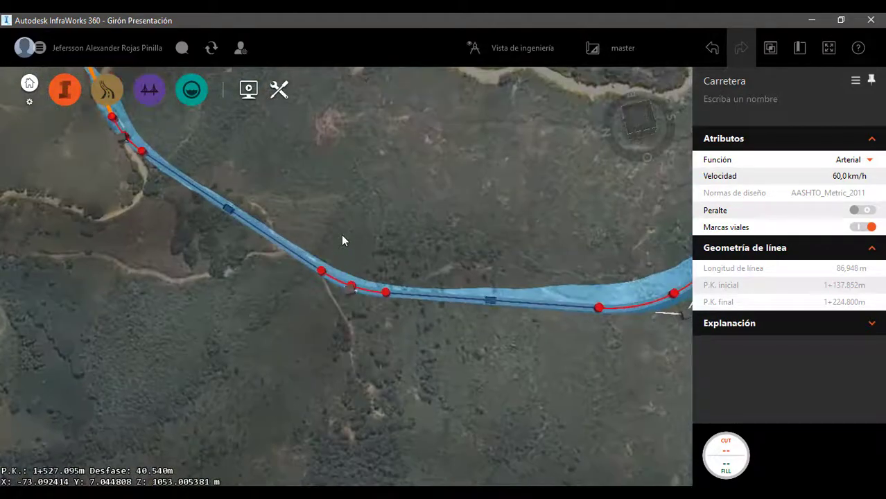
scroll(127, 307, "down", 1)
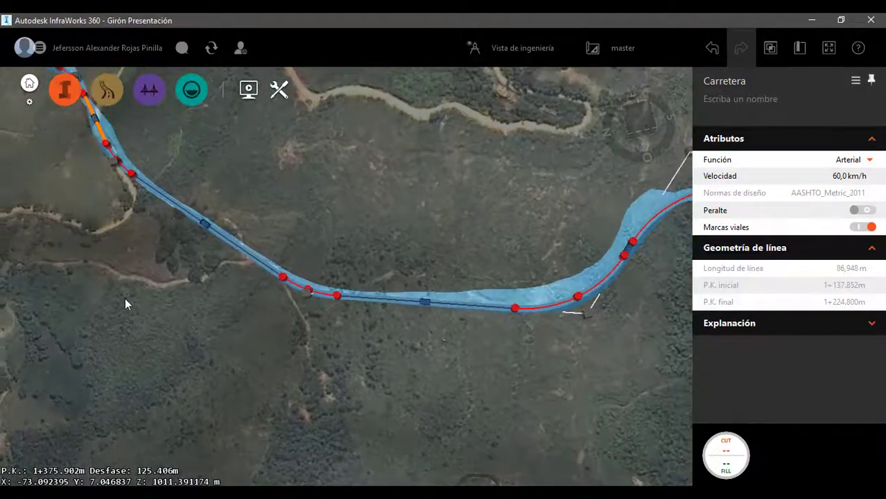
scroll(385, 243, "up", 2)
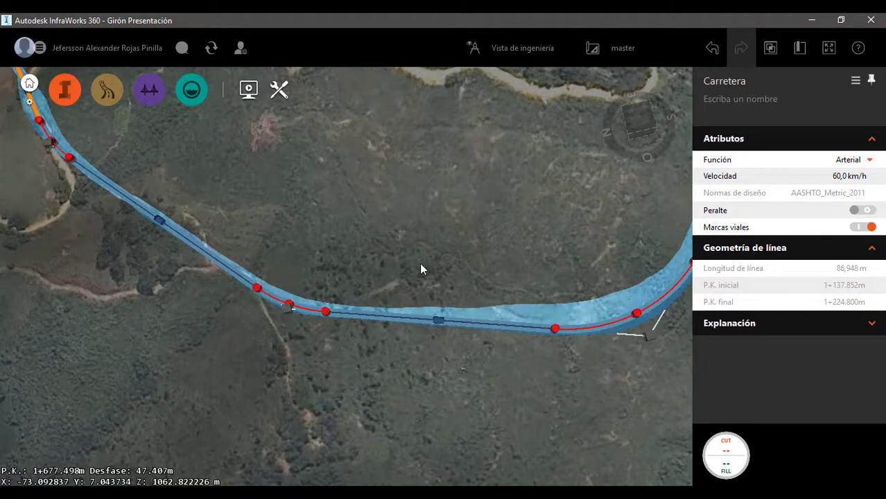
scroll(145, 321, "down", 5)
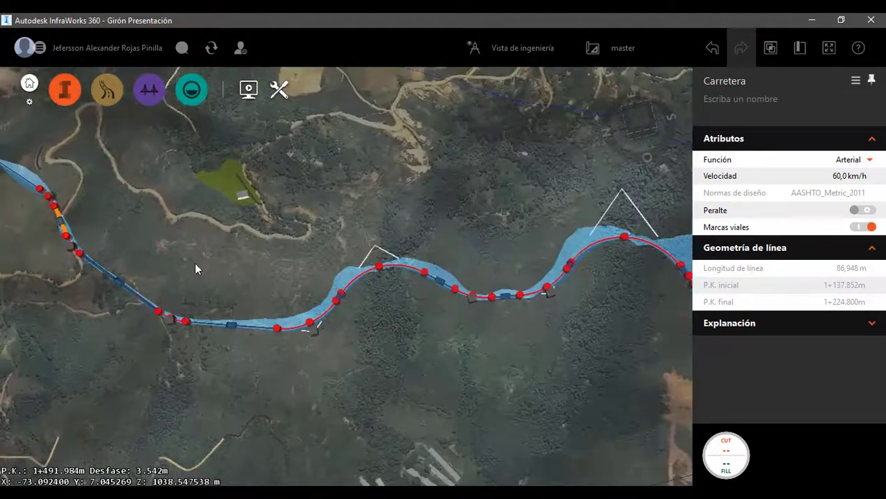
scroll(179, 235, "down", 4)
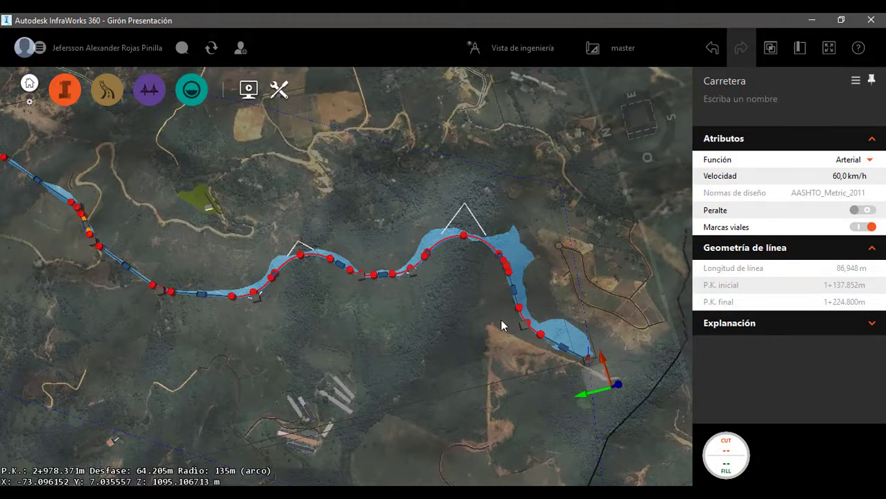
Step: Examine the last curves and straight segments near the road's final endpoint
scroll(548, 305, "up", 3)
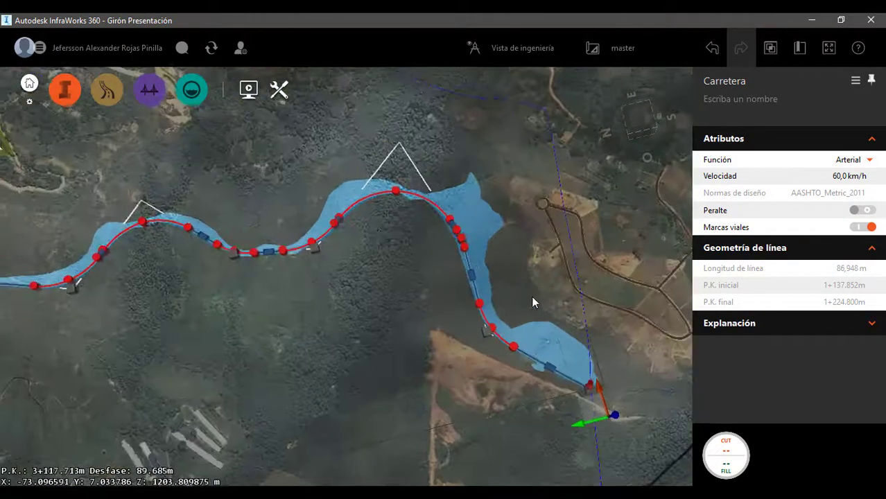
scroll(525, 300, "up", 2)
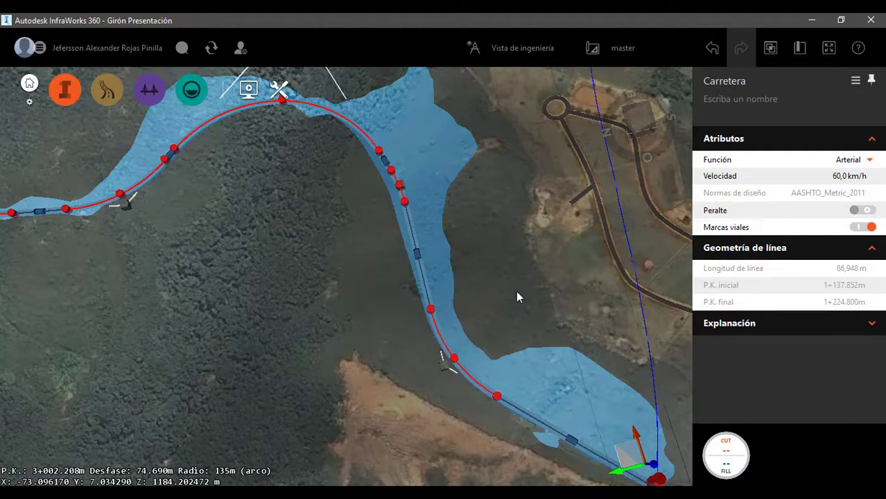
scroll(518, 275, "down", 2)
scroll(516, 292, "up", 3)
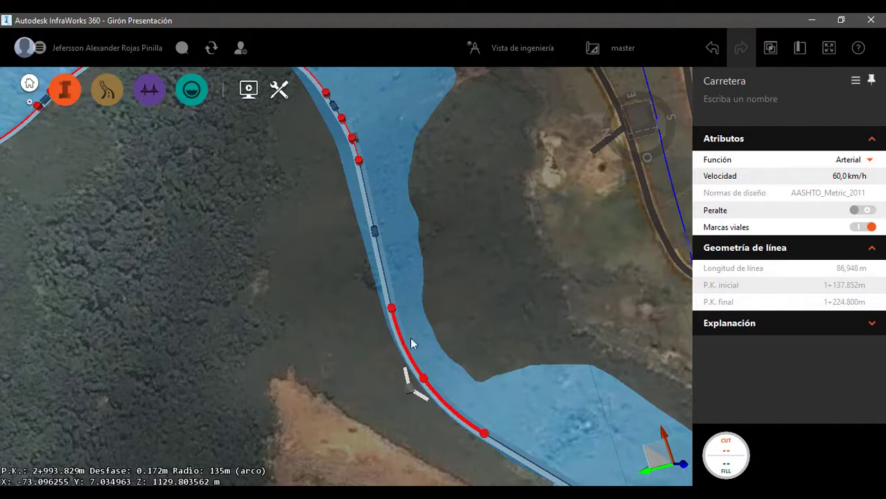
scroll(479, 308, "down", 3)
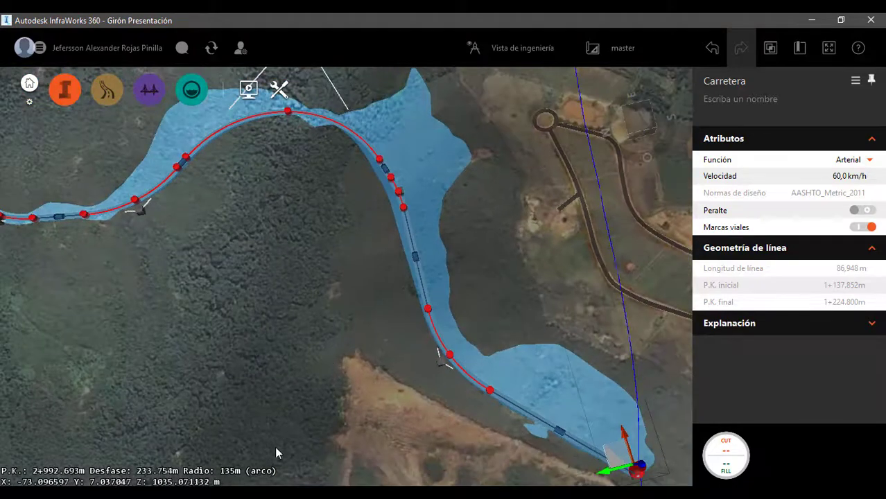
scroll(276, 448, "down", 2)
scroll(557, 382, "down", 2)
scroll(444, 368, "up", 3)
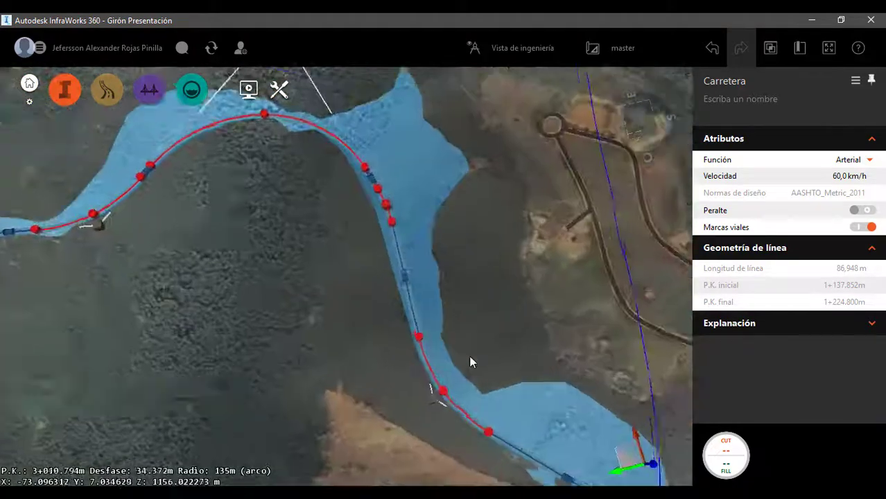
scroll(442, 276, "down", 3)
Step: Select the short second-to-last curve of the road and review its radius, length and deflection angle
scroll(444, 276, "up", 3)
scroll(450, 279, "up", 5)
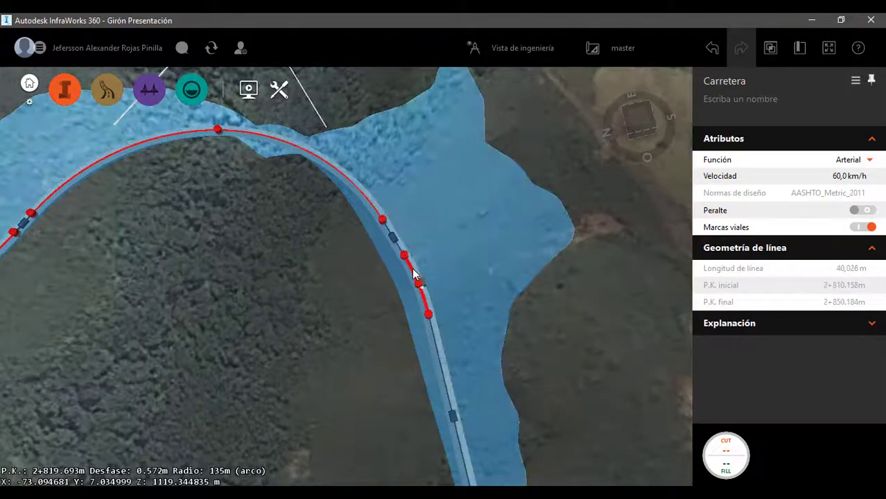
left_click(415, 275)
scroll(494, 213, "down", 2)
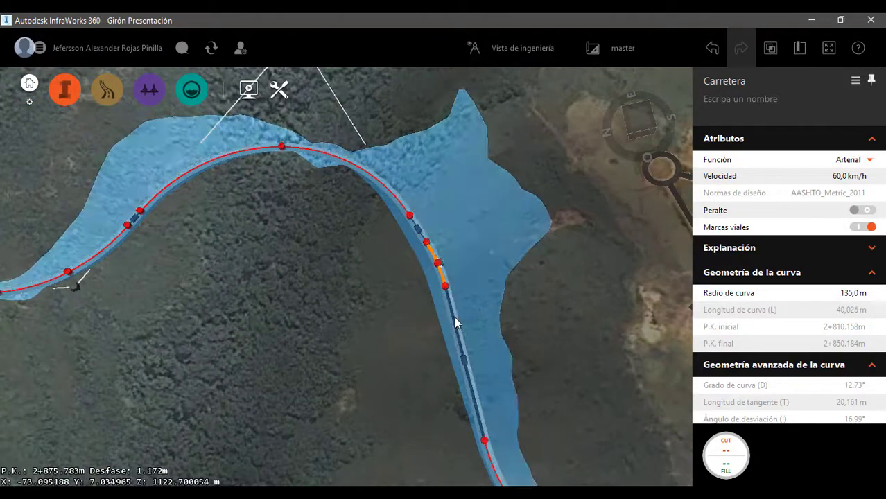
Step: Select the straight segment between the last two curves, review its length and check it against the manual's specific speed table
left_click(453, 320)
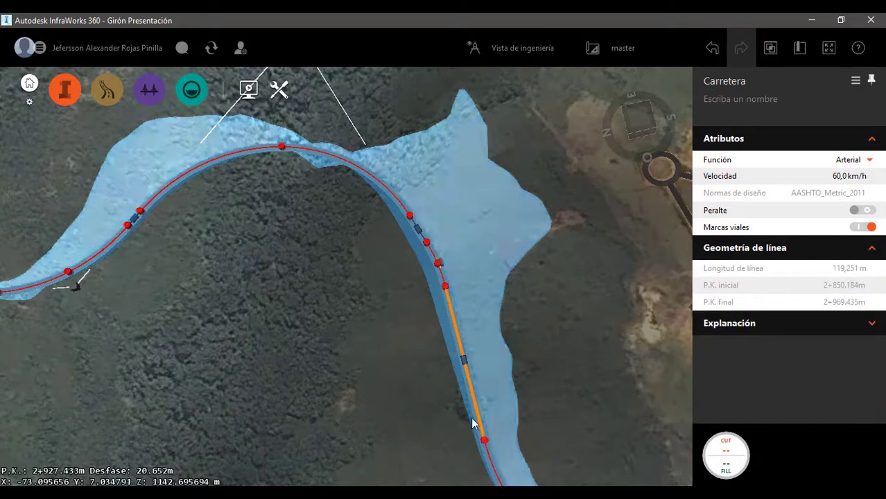
key("alt+Tab")
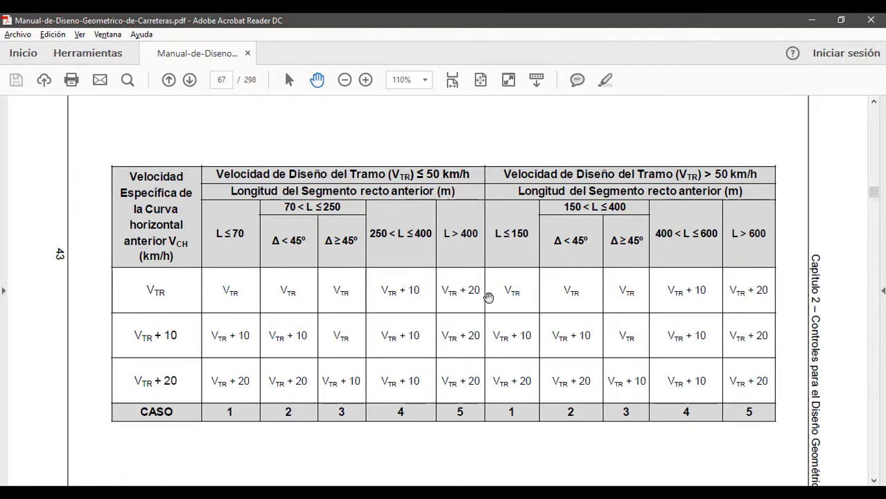
key("alt+Tab")
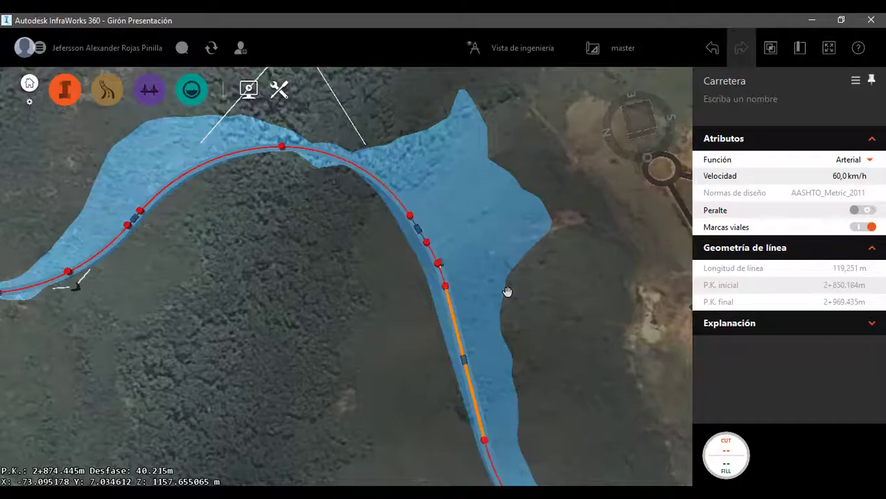
key("alt+Tab")
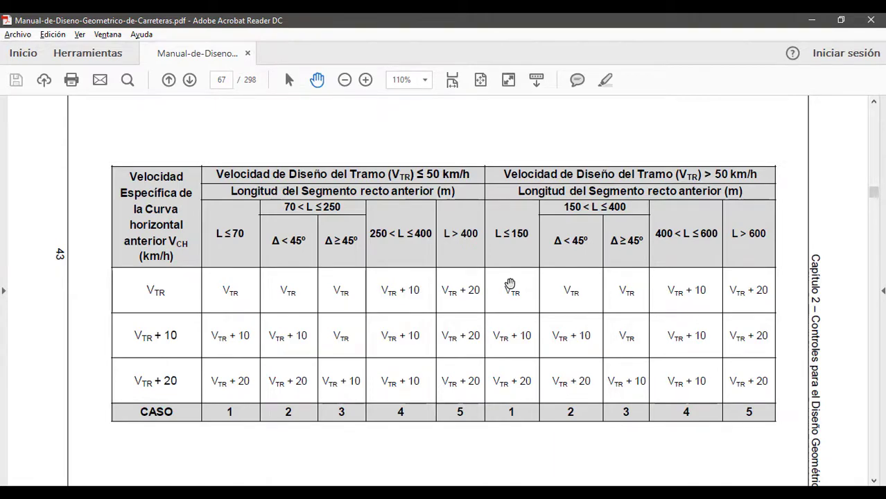
key("alt+Tab")
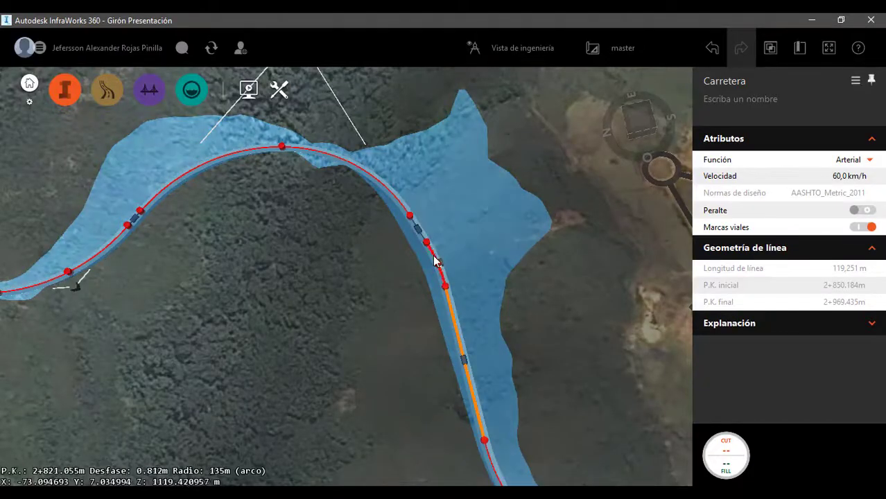
Step: Select the short straight segment just before the second-to-last curve and check its length against the manual's specific speed table
scroll(437, 275, "down", 2)
scroll(375, 175, "up", 4)
scroll(402, 198, "up", 2)
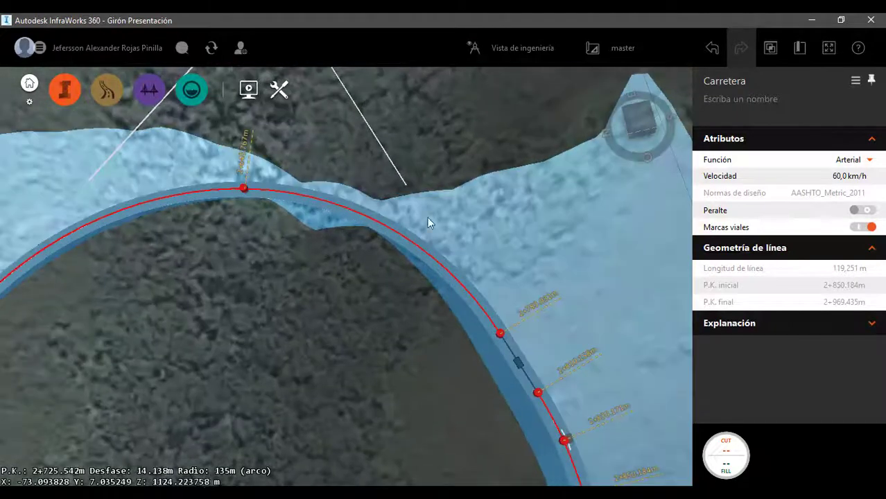
left_click(510, 354)
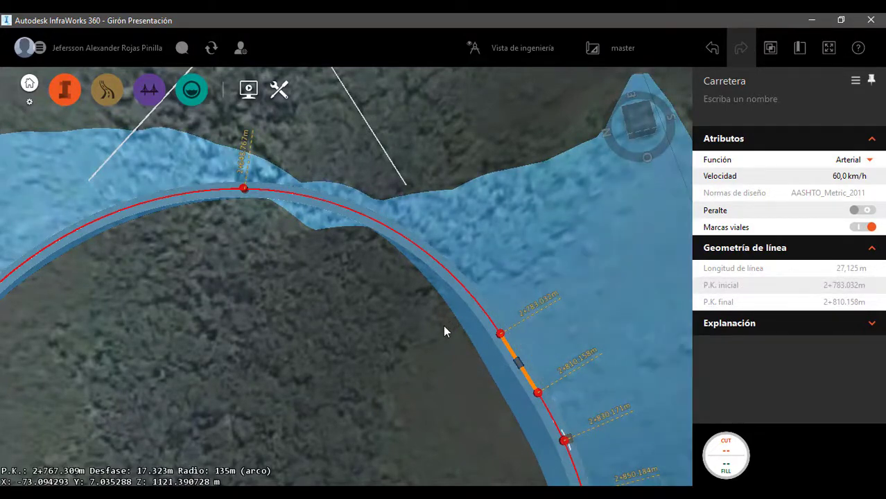
key("alt+Tab")
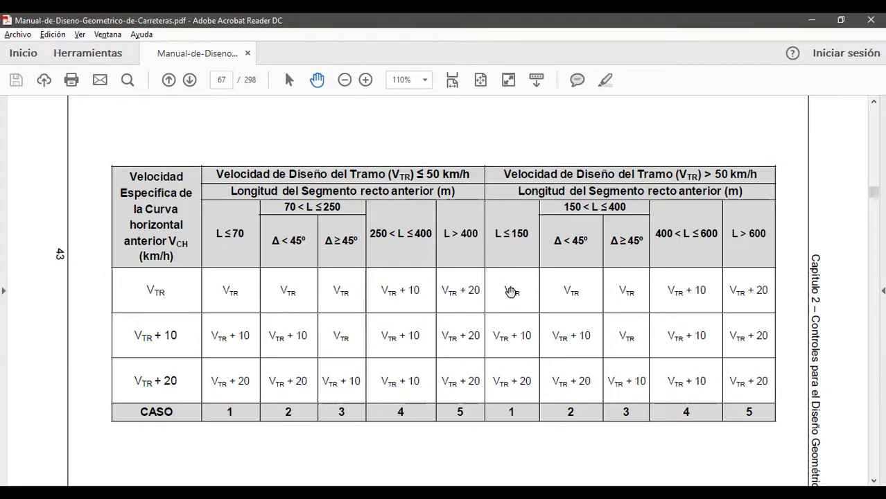
key("alt+Tab")
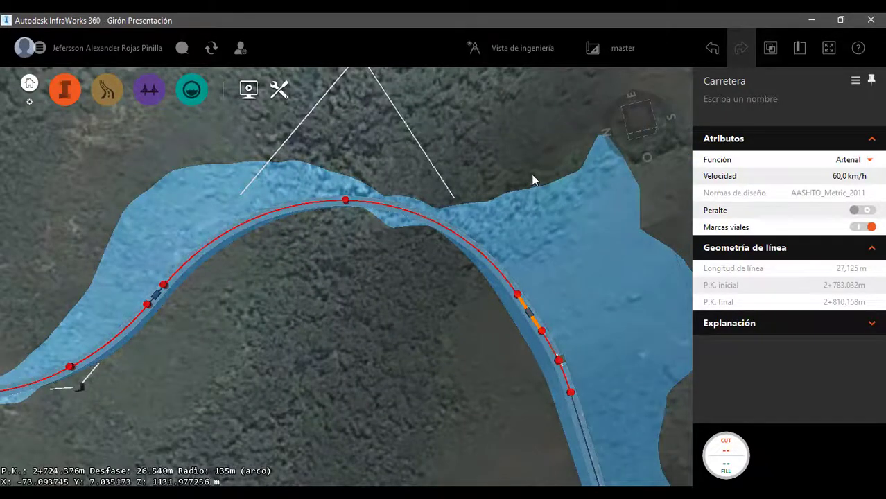
Step: Select the short straight segment at the start of the large third-to-last curve and check its length against the manual's specific speed table
scroll(617, 163, "down", 3)
scroll(527, 181, "down", 2)
scroll(344, 233, "up", 4)
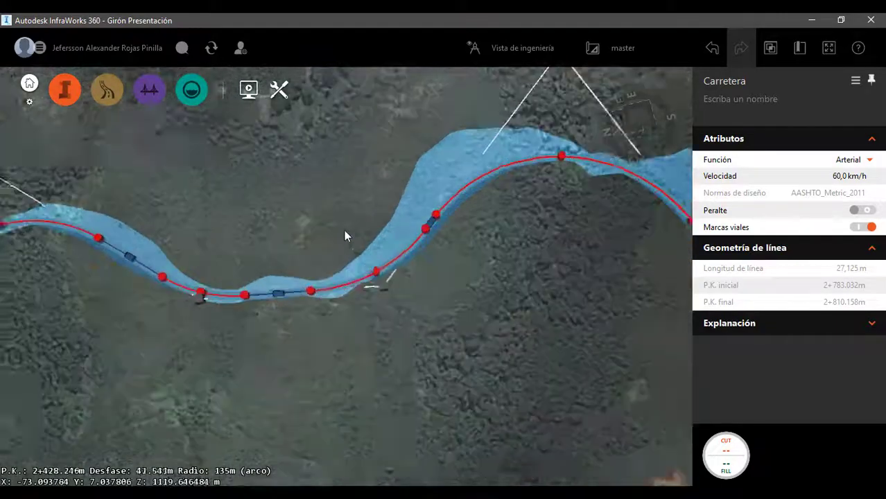
scroll(440, 177, "up", 5)
scroll(424, 295, "up", 3)
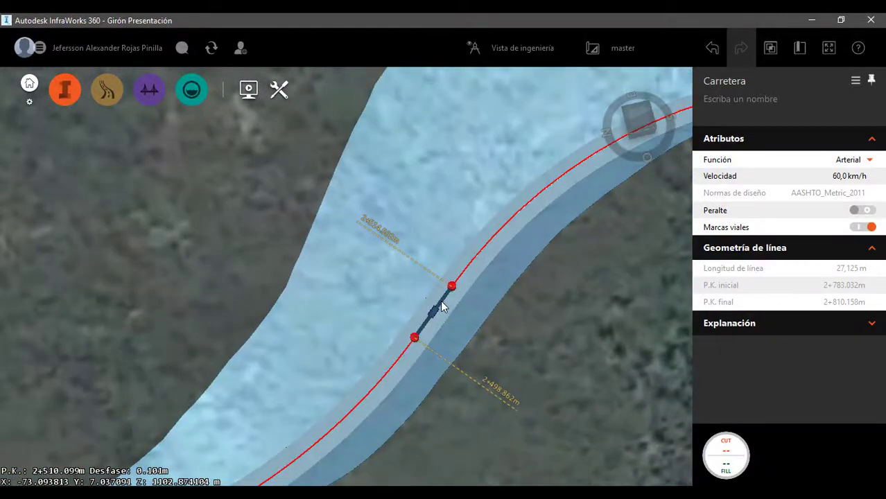
left_click(440, 301)
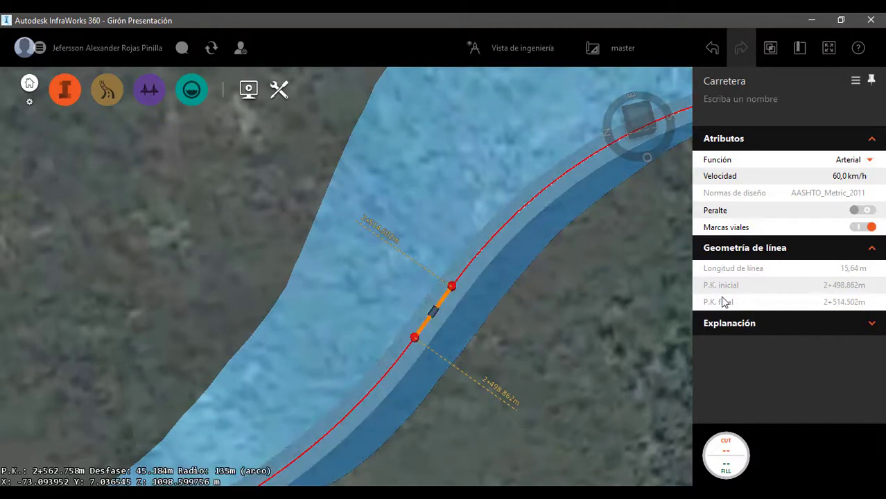
key("alt+Tab")
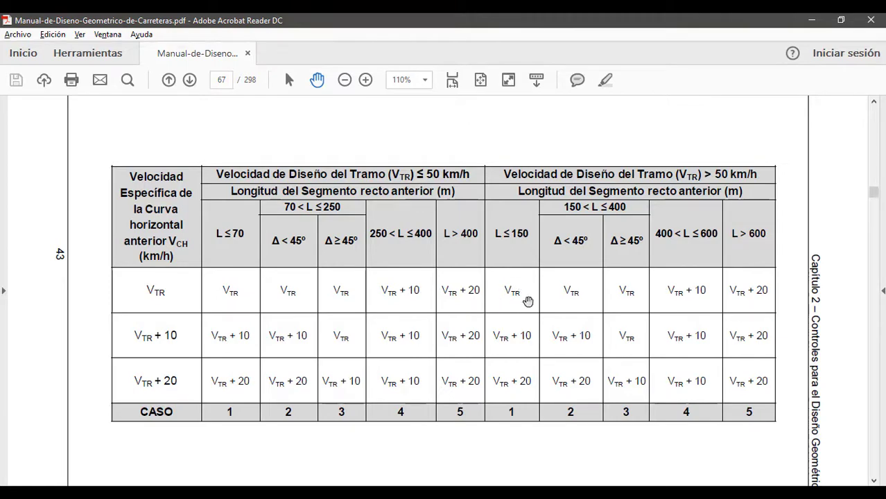
key("alt+Tab")
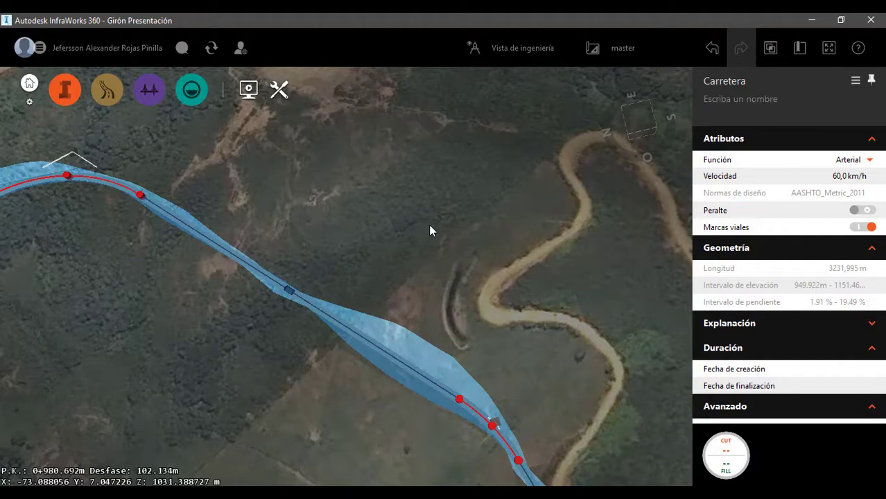
Step: Deselect the road and examine its overall course across the terrain
scroll(419, 212, "down", 3)
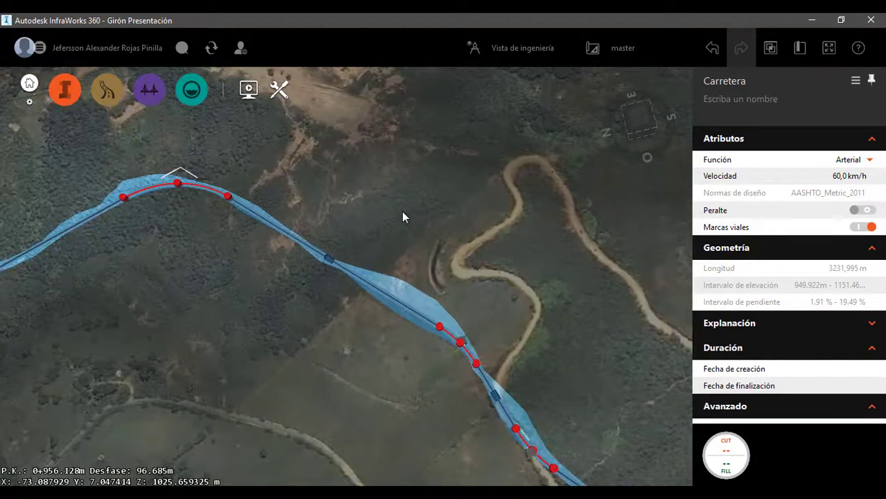
scroll(351, 201, "down", 2)
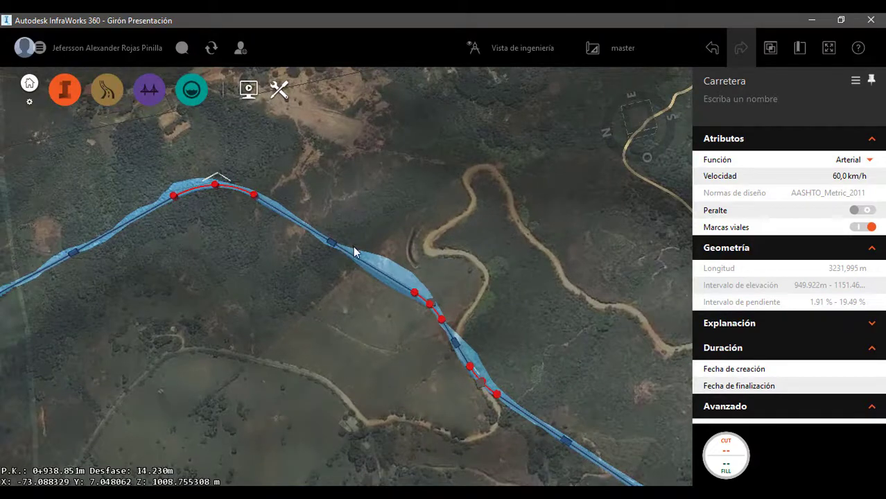
left_click(292, 262)
scroll(312, 200, "up", 2)
scroll(248, 191, "down", 2)
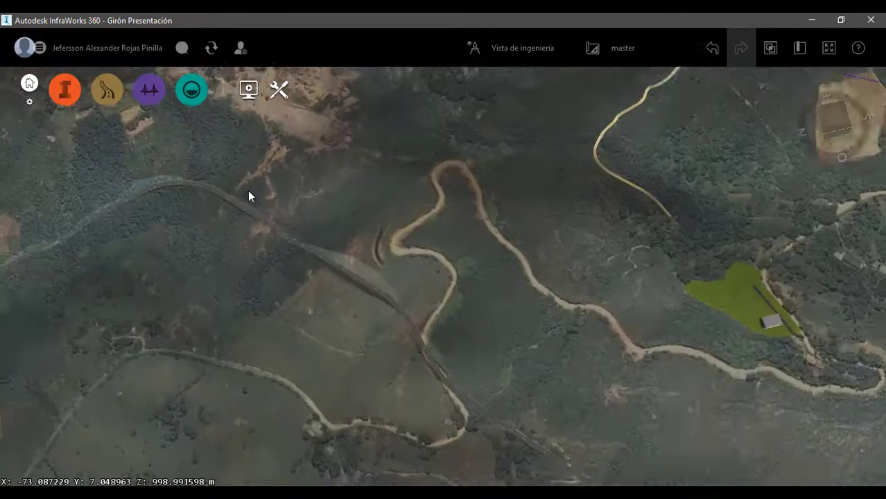
scroll(248, 190, "down", 3)
scroll(696, 405, "up", 2)
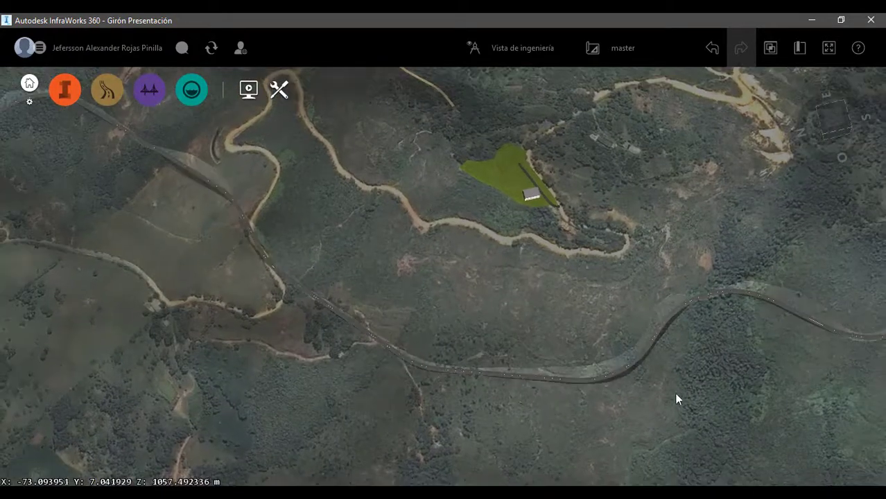
scroll(677, 397, "up", 3)
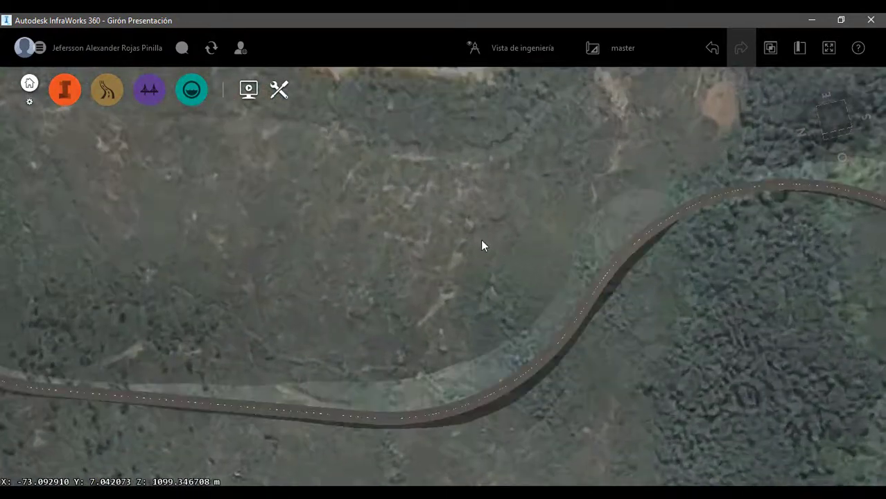
scroll(481, 243, "down", 4)
scroll(705, 372, "down", 3)
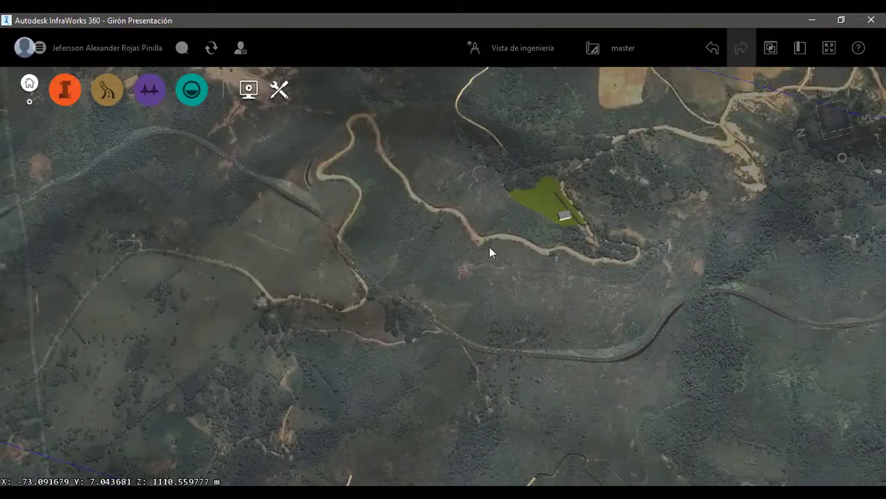
scroll(490, 252, "down", 3)
scroll(159, 182, "up", 3)
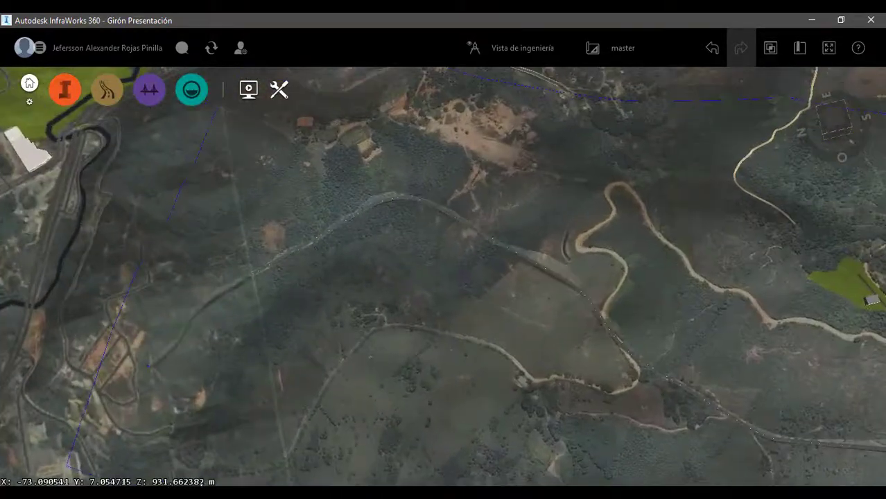
Step: Switch to the Libro1 workbook in Excel and review the curves' specific speeds assigned in the ascending and descending directions
key("alt+Tab")
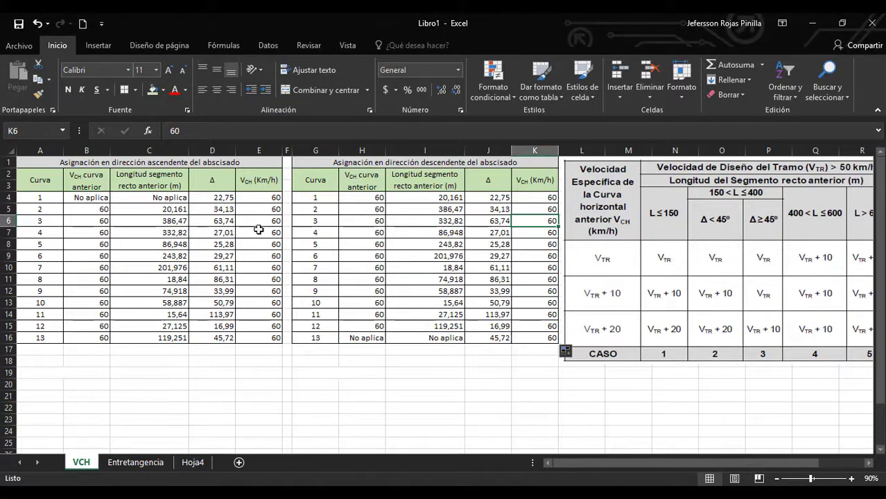
left_click(272, 315)
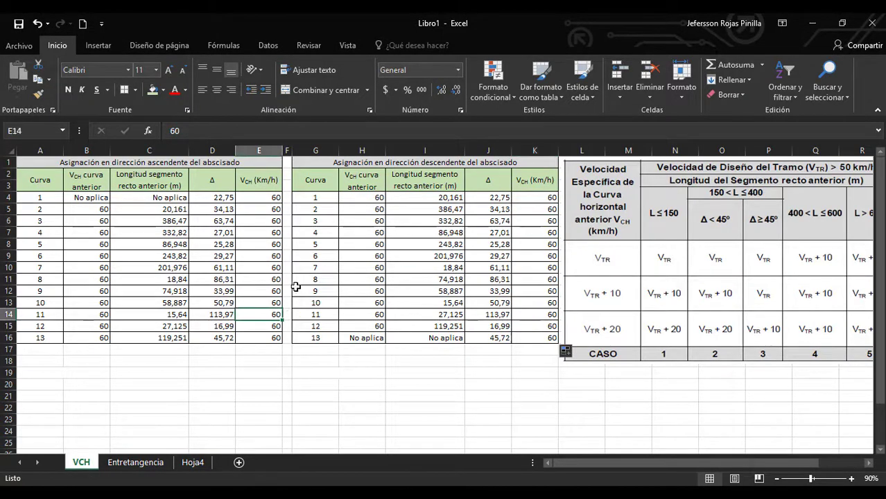
left_click(262, 247)
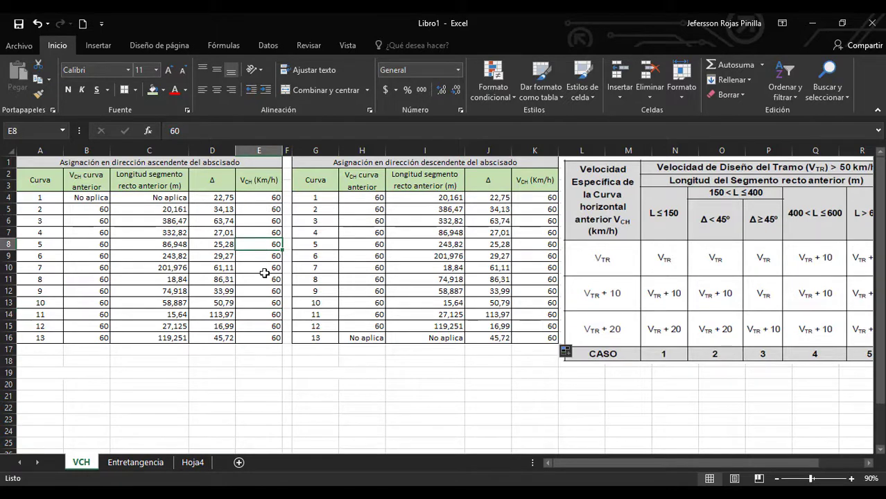
left_click(539, 253)
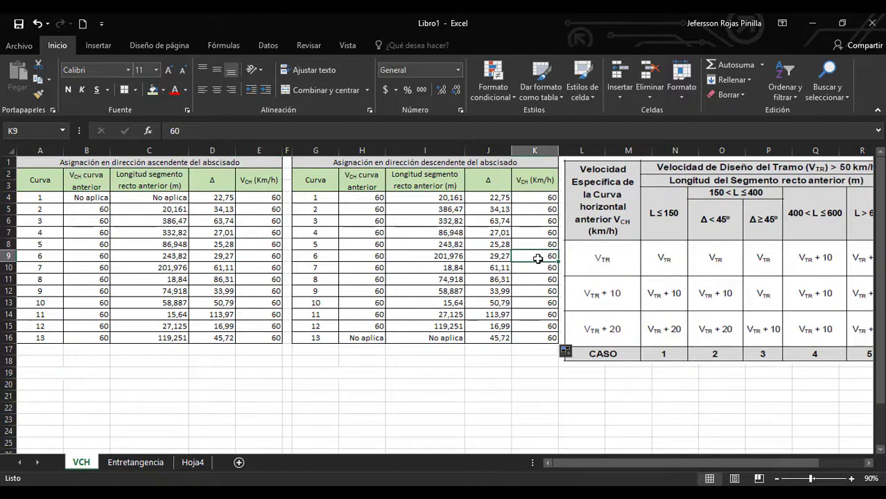
left_click(535, 315)
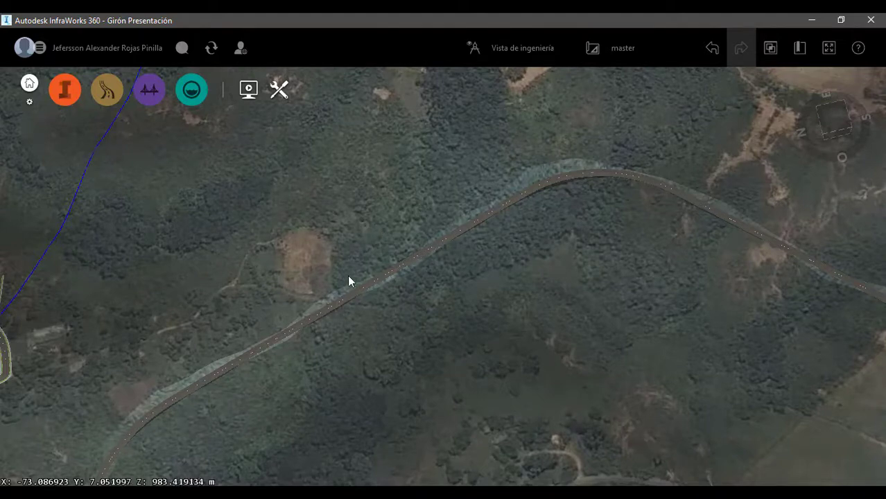
Step: Return to InfraWorks and examine the long straight segment beside the bare-earth clearing and the curves that follow it
scroll(399, 209, "up", 2)
scroll(565, 160, "down", 3)
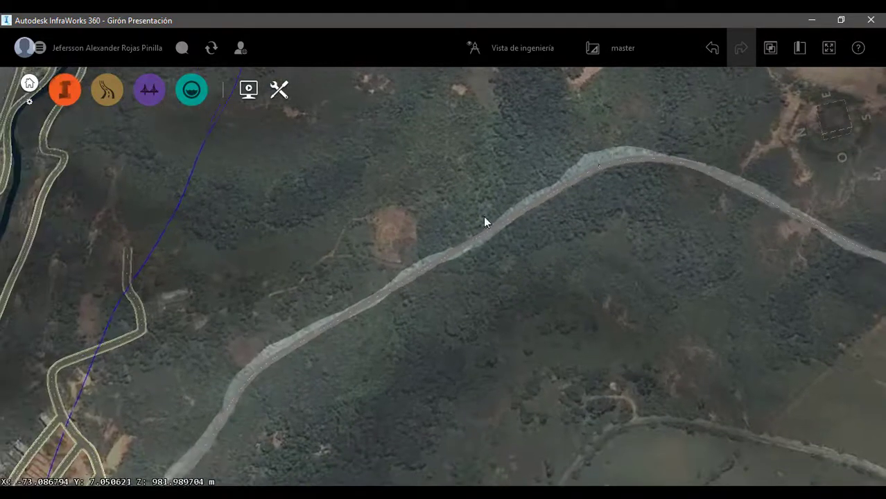
scroll(423, 248, "up", 2)
scroll(441, 284, "up", 2)
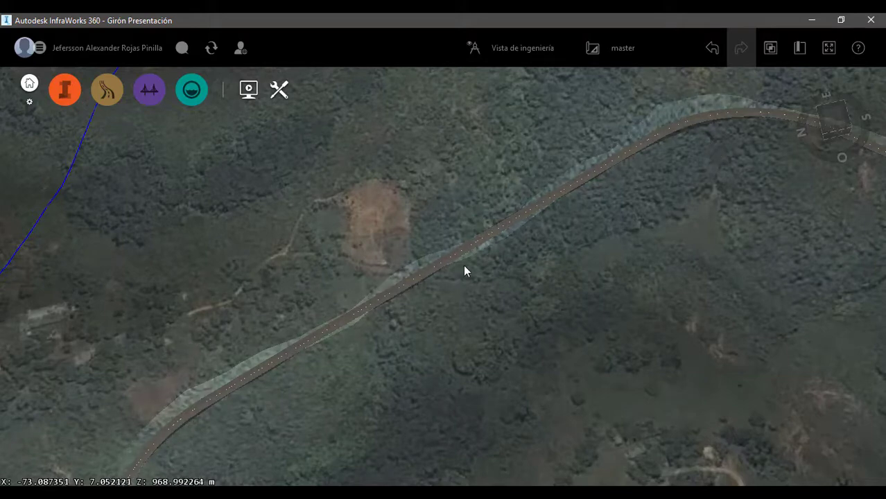
scroll(519, 150, "up", 2)
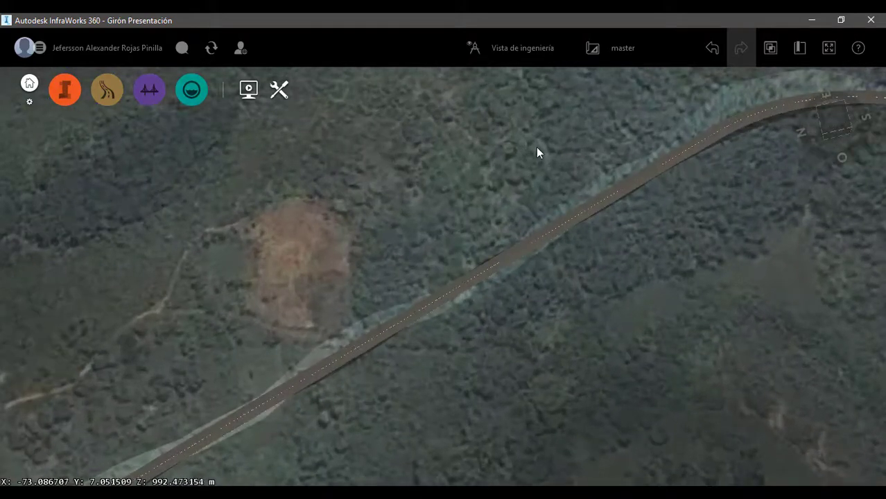
scroll(582, 134, "down", 2)
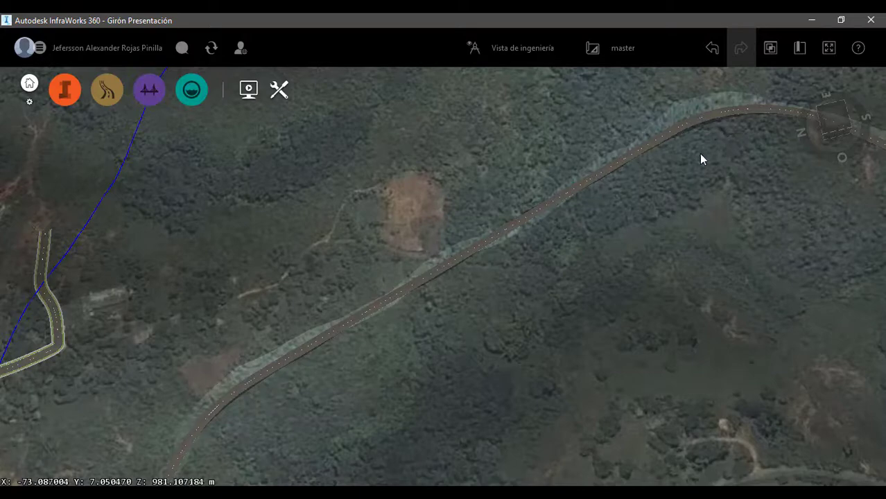
scroll(274, 299, "down", 1)
scroll(273, 293, "down", 5)
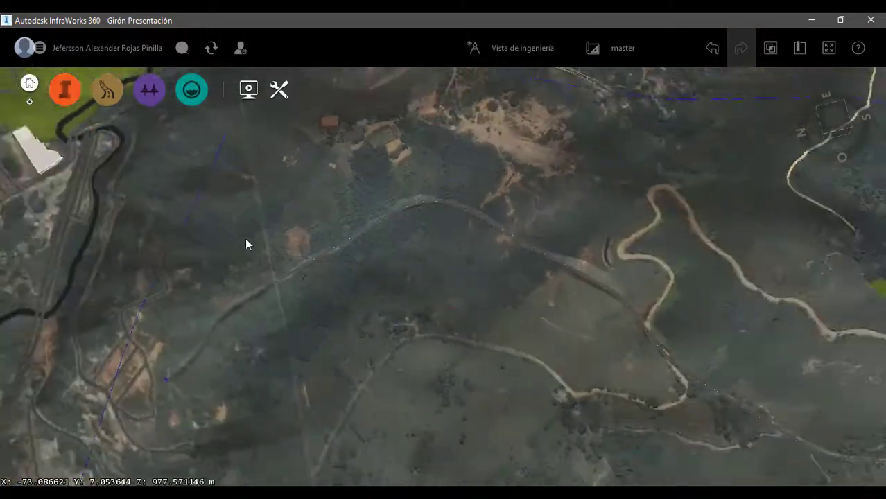
scroll(677, 340, "up", 6)
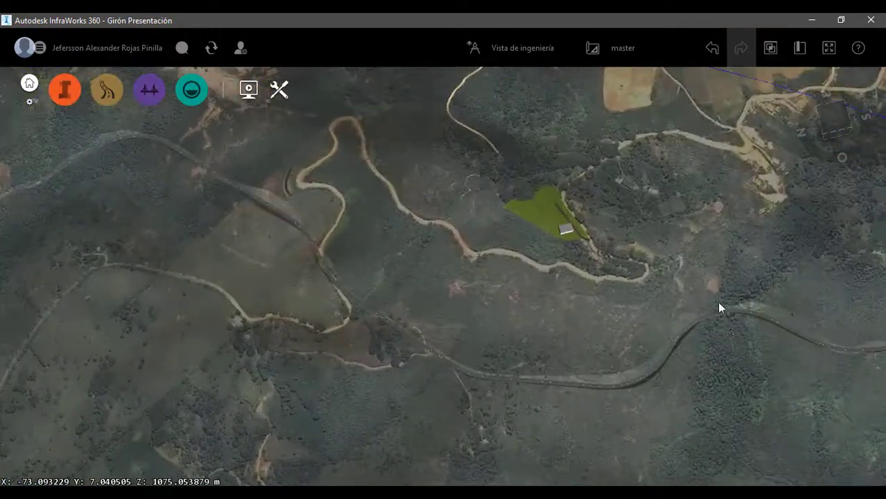
scroll(764, 288, "down", 6)
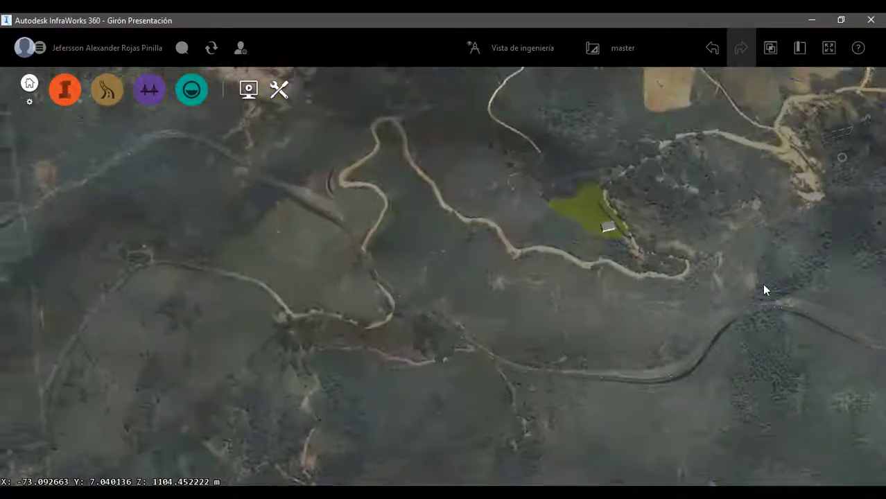
scroll(309, 203, "up", 3)
scroll(308, 203, "up", 5)
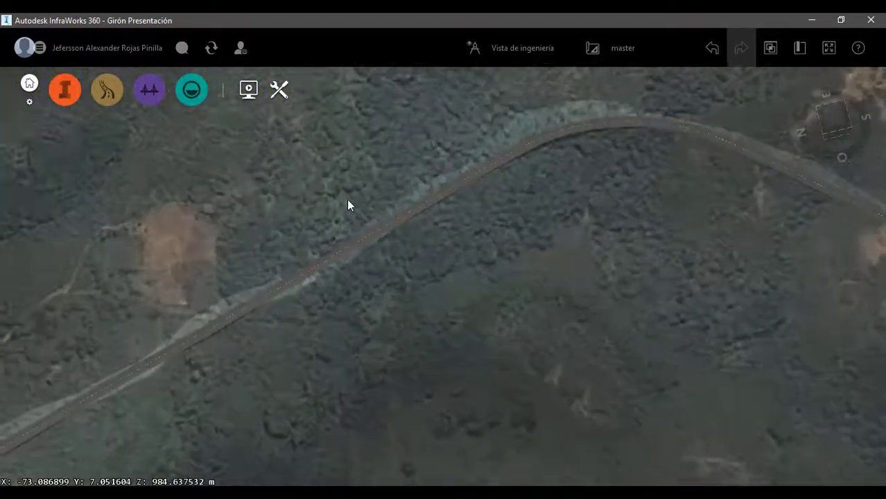
scroll(252, 231, "down", 5)
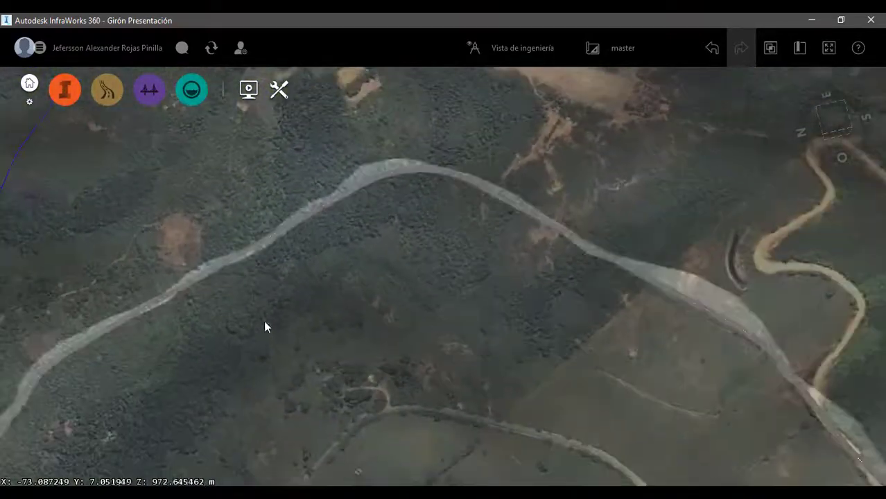
Step: Switch to the VCH sheet in Excel and review the horizontal tangent table with lengths and specific speeds
mouse_move(229, 484)
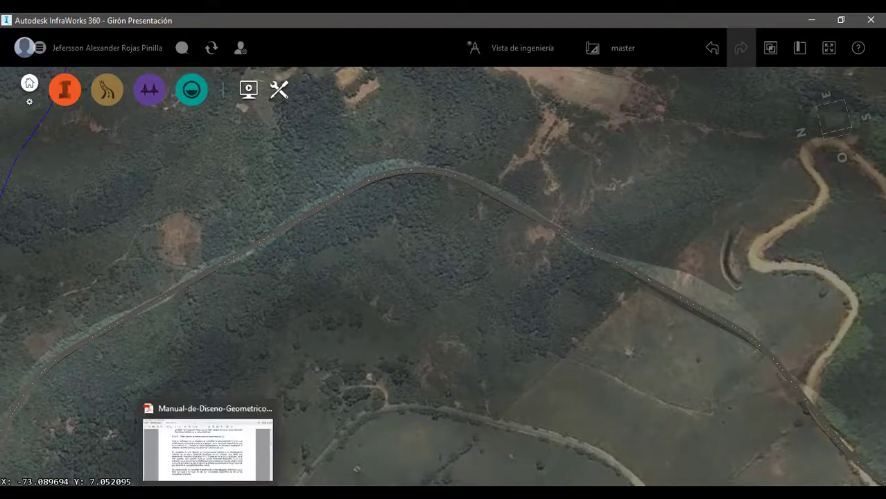
left_click(229, 447)
left_click(154, 462)
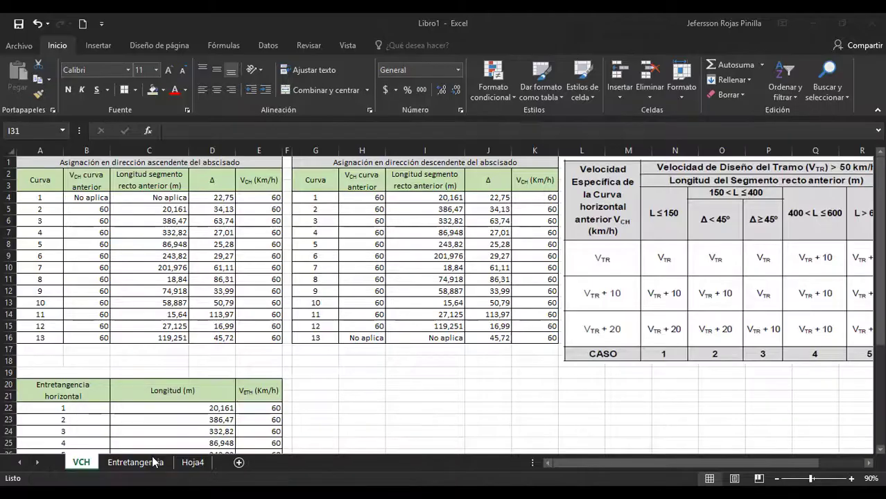
scroll(237, 364, "down", 5)
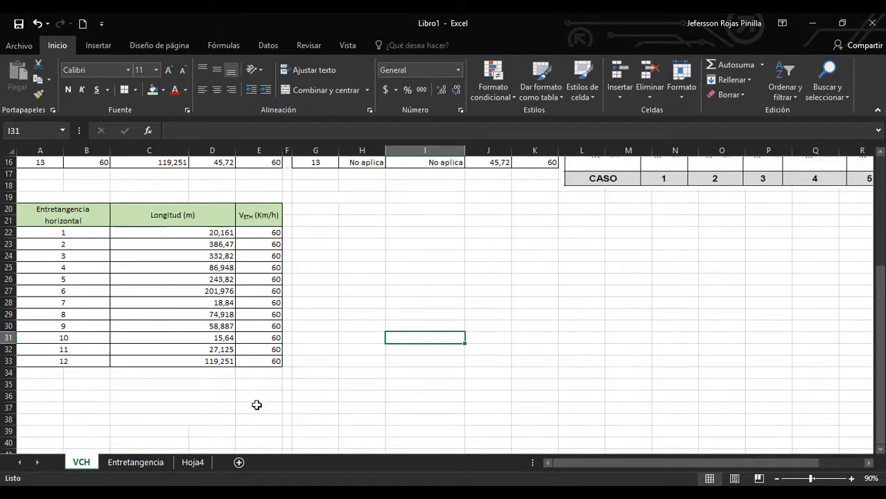
Step: Switch back to InfraWorks and examine the straight segments between consecutive curves around the dirt road crossing from several angles
mouse_move(145, 494)
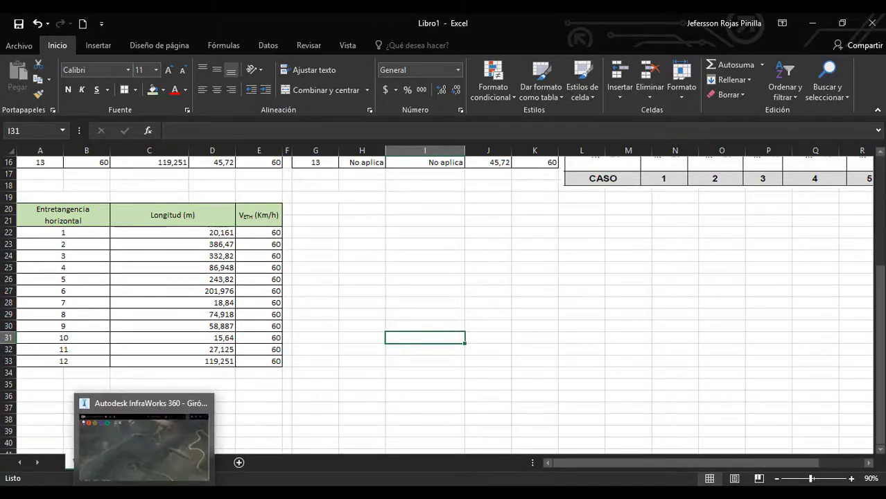
left_click(182, 452)
scroll(298, 282, "down", 4)
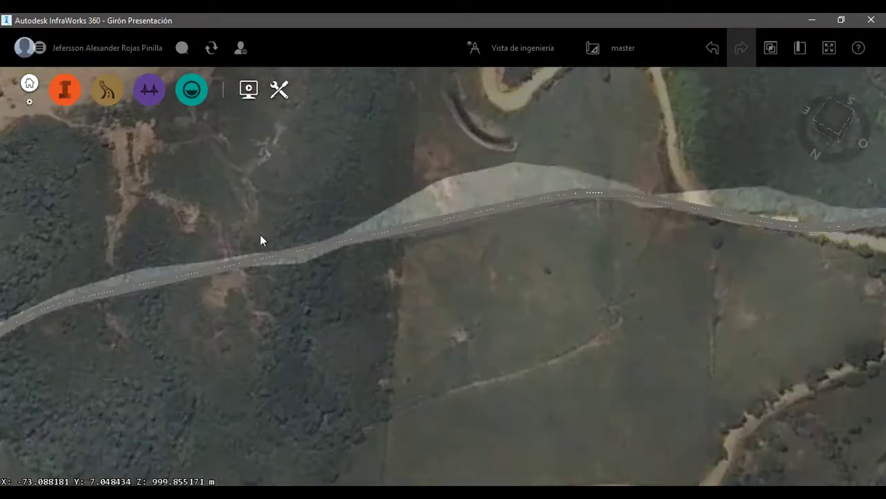
scroll(240, 219, "down", 2)
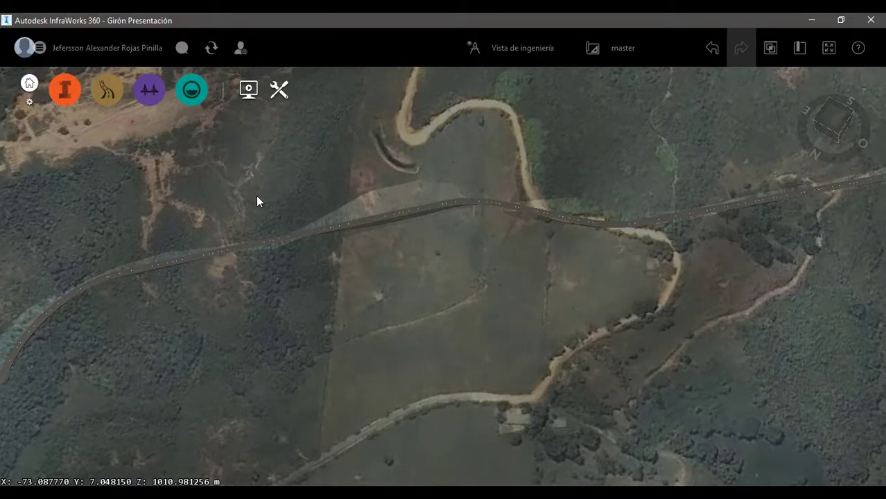
scroll(257, 310, "down", 2)
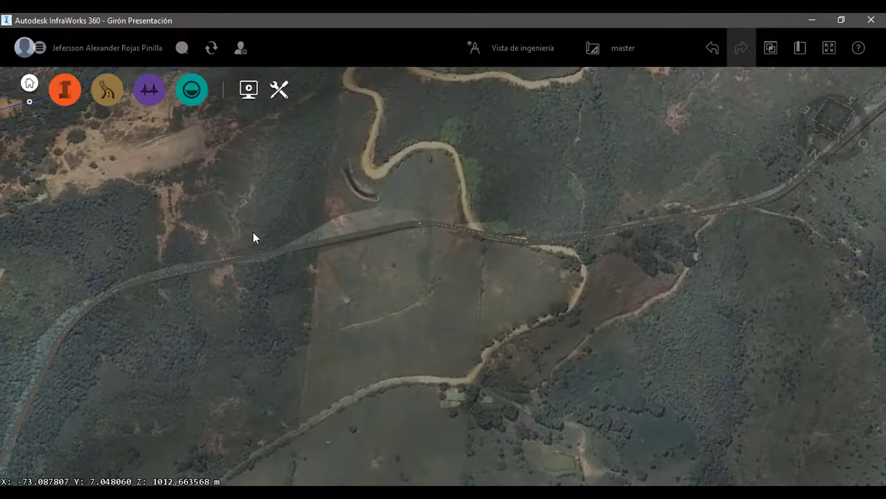
scroll(255, 203, "up", 2)
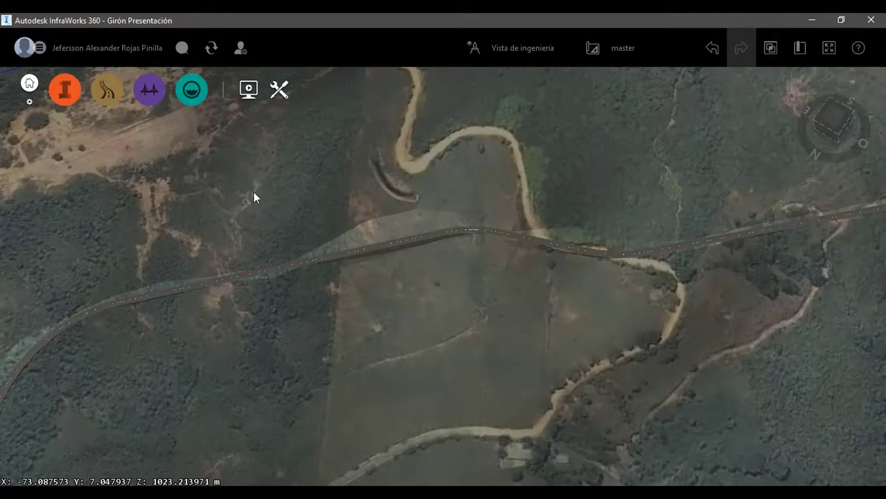
scroll(239, 324, "down", 2)
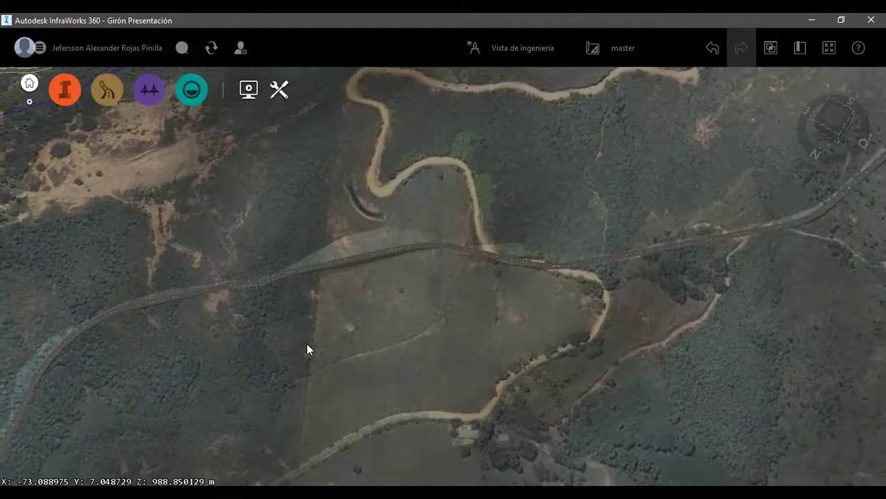
scroll(313, 337, "down", 2)
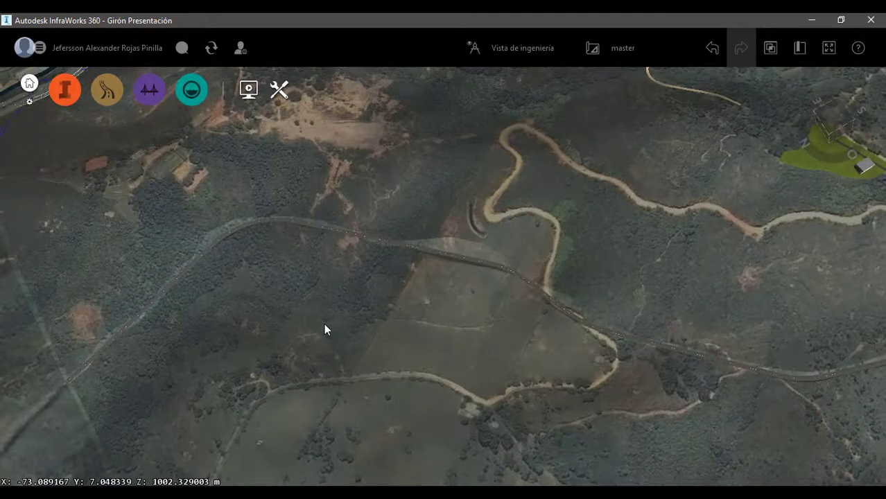
scroll(298, 206, "up", 2)
scroll(350, 189, "up", 3)
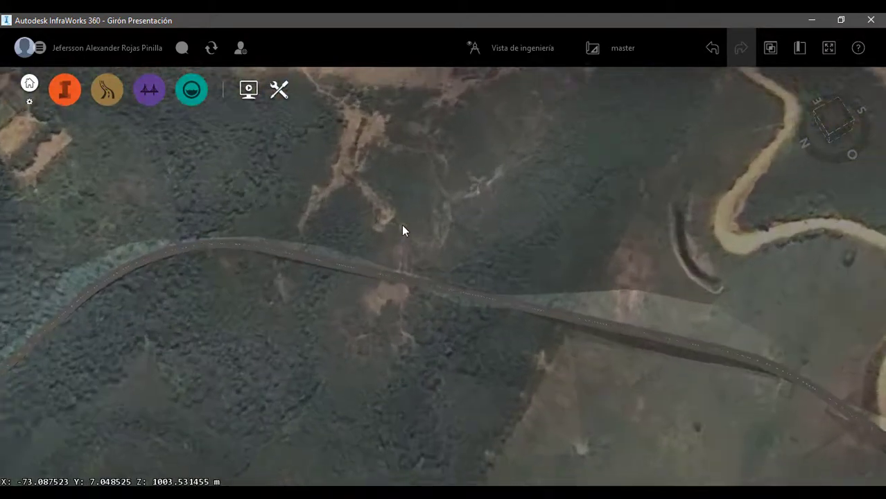
scroll(392, 233, "down", 1)
scroll(314, 262, "down", 1)
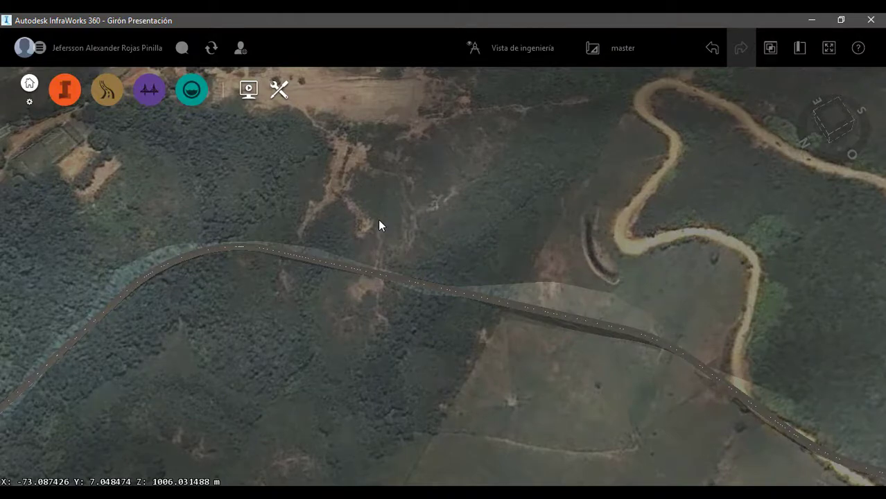
Step: Switch to the geometric design manual and review the minimum curvature radius formula in section 3.1.3.4 and the friction coefficients in Table 3.1
key("alt+Tab")
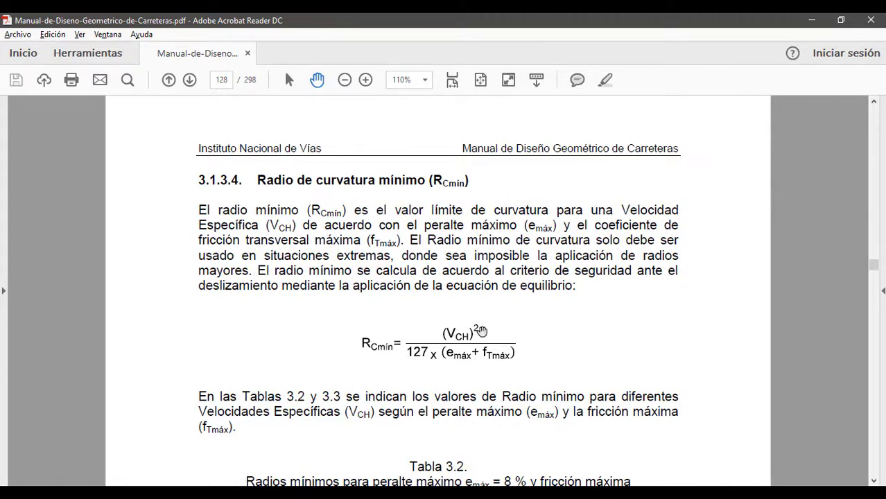
scroll(481, 331, "down", 1)
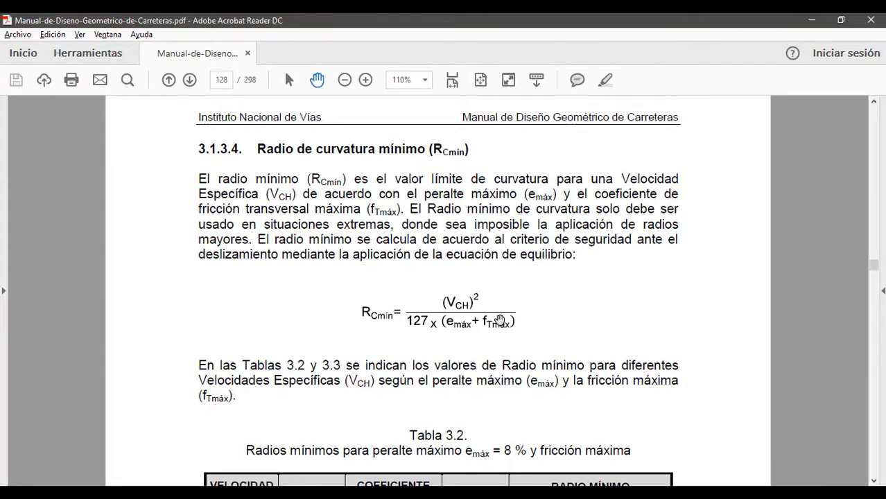
scroll(502, 320, "up", 3)
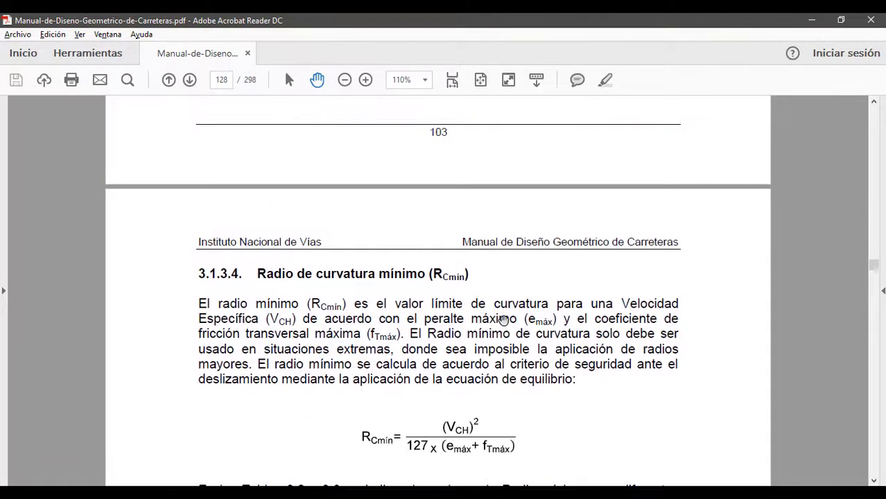
scroll(504, 357, "down", 2)
scroll(503, 357, "up", 5)
scroll(504, 357, "up", 3)
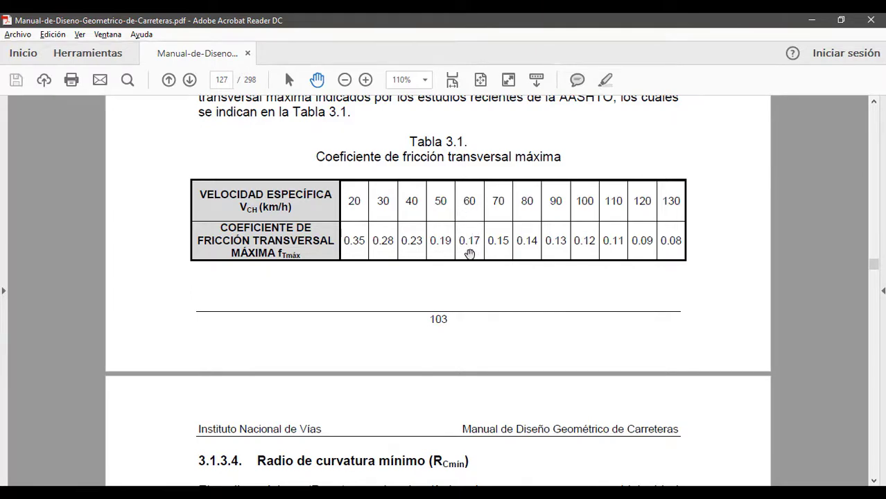
scroll(469, 255, "down", 3)
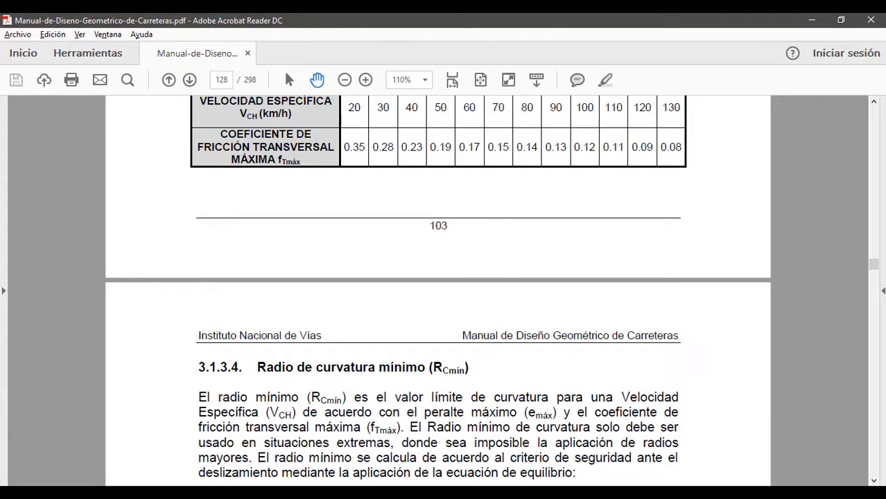
Step: Switch to sheet Hoja4 of the Libro1 workbook and review the minimum curvature radii table and its maximum superelevation (emáx) cell
mouse_move(178, 493)
left_click(203, 467)
scroll(293, 351, "down", 2)
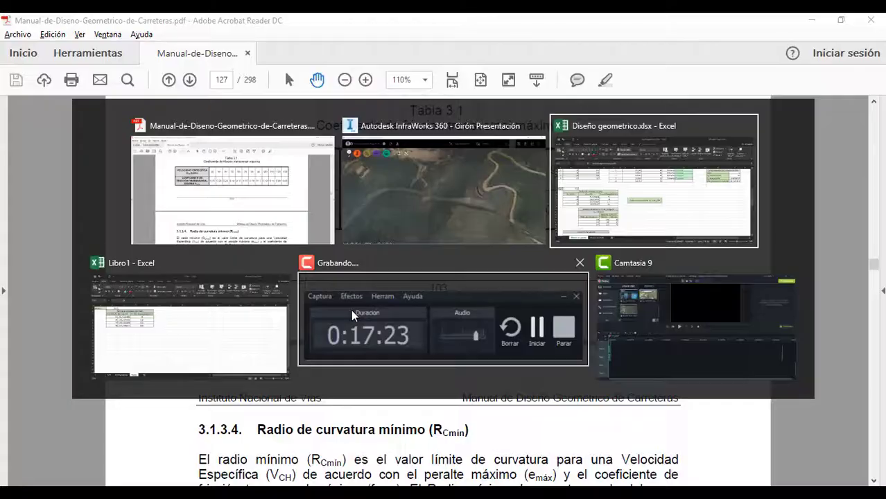
key("Tab")
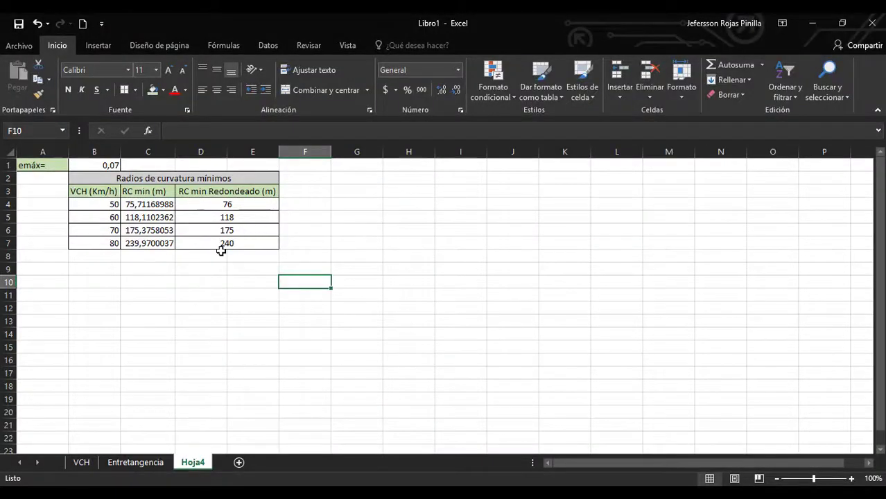
left_click(221, 251)
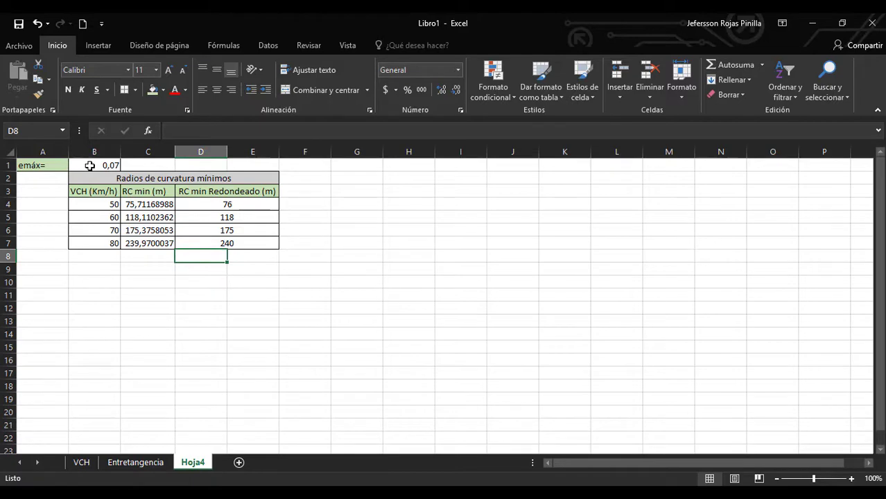
left_click(99, 203)
key("Up")
key("Up")
key("Up")
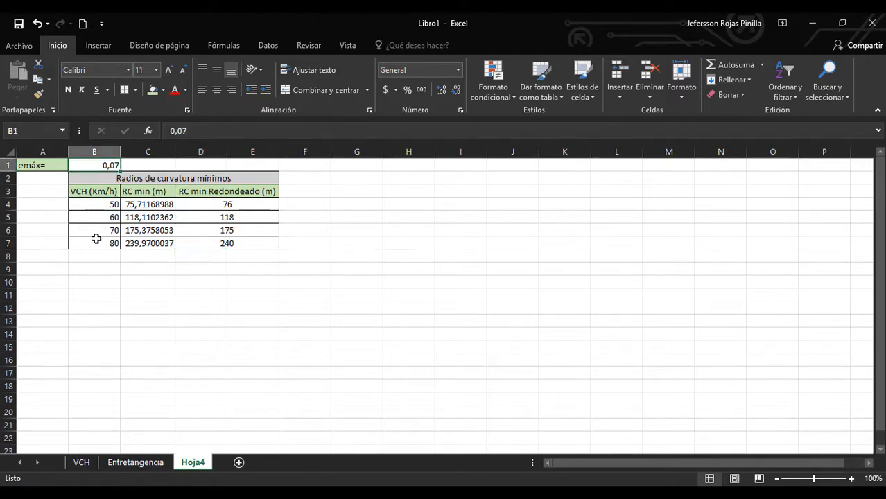
Step: Review the VCH speeds and the rounded minimum radii in the minimum curvature radii table
left_click(95, 206)
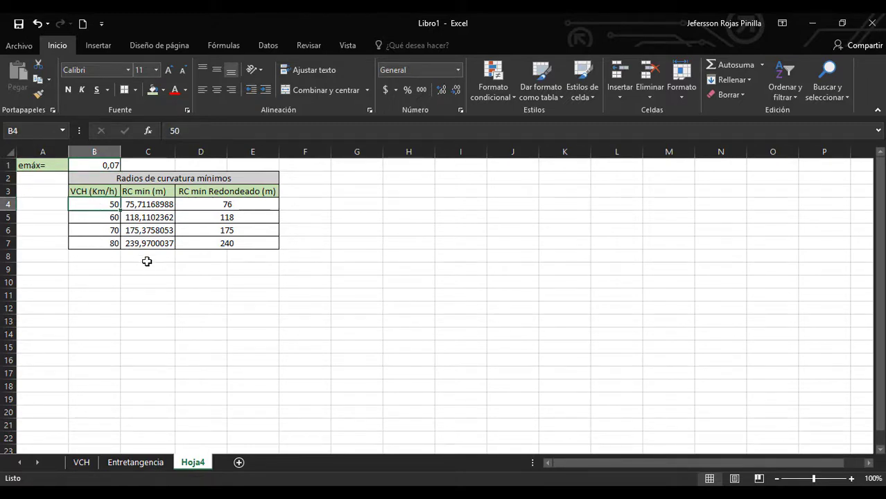
double_click(105, 217)
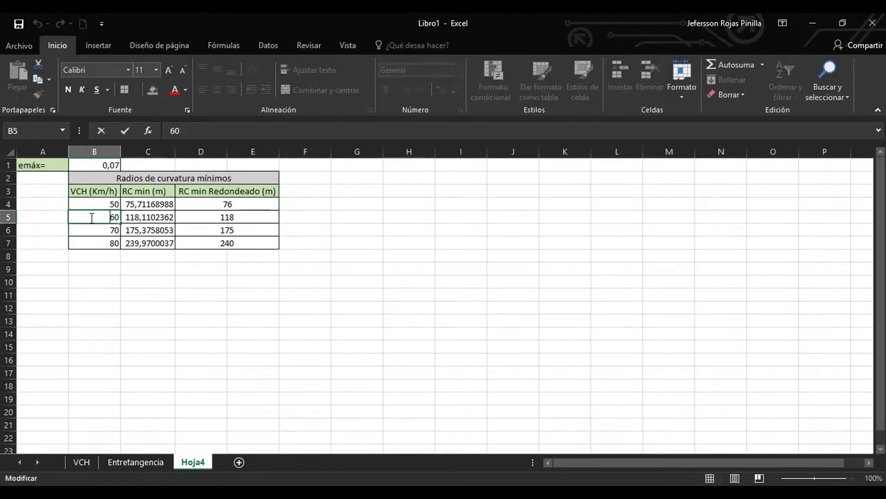
key("Escape")
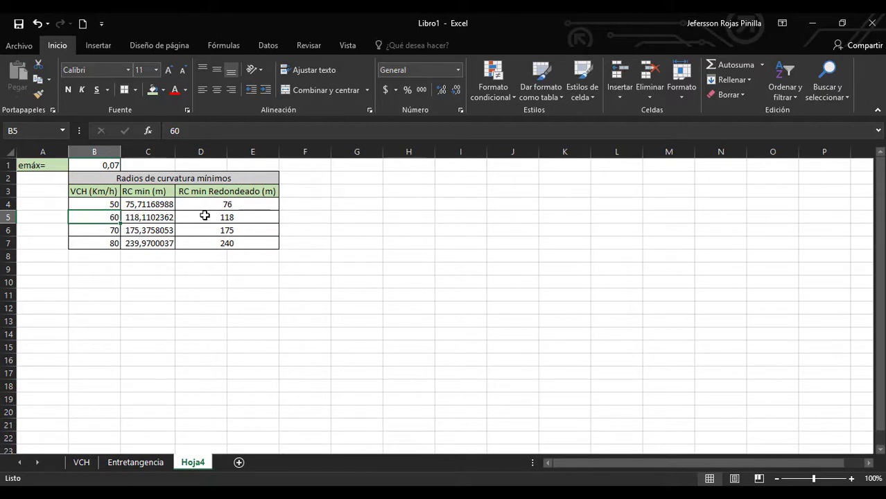
left_click(208, 221)
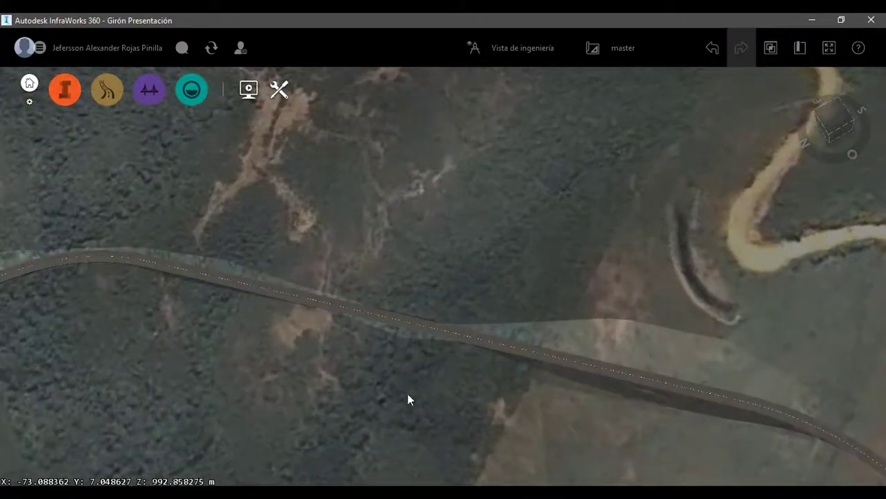
Step: Switch to InfraWorks, select the road and examine its consecutive curves around the dirt road crossing
left_click_drag(408, 394, 479, 411)
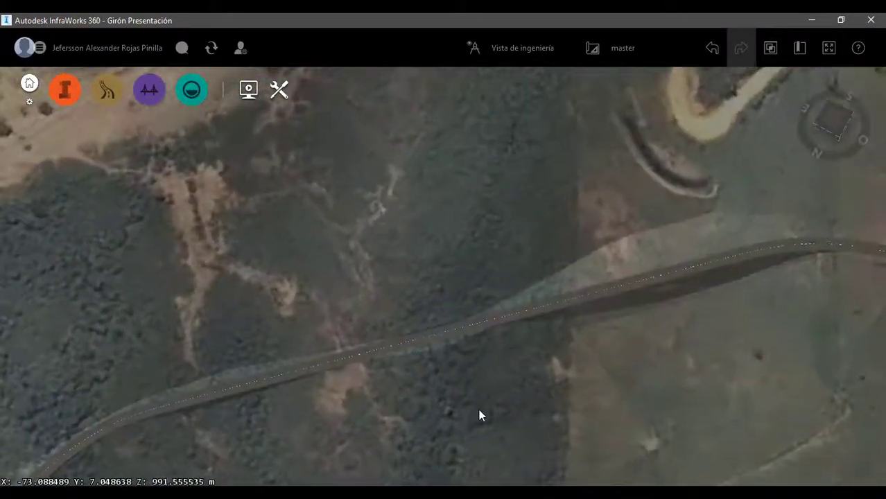
left_click(446, 281)
scroll(328, 290, "down", 4)
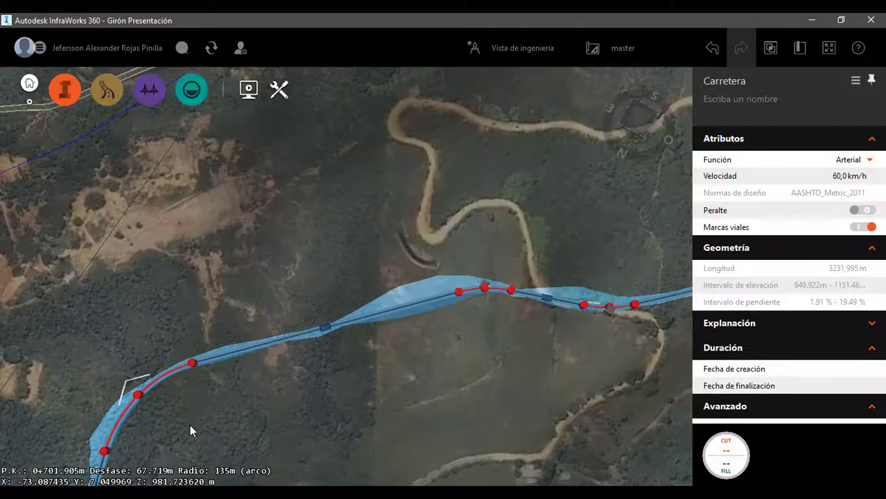
scroll(192, 425, "down", 3)
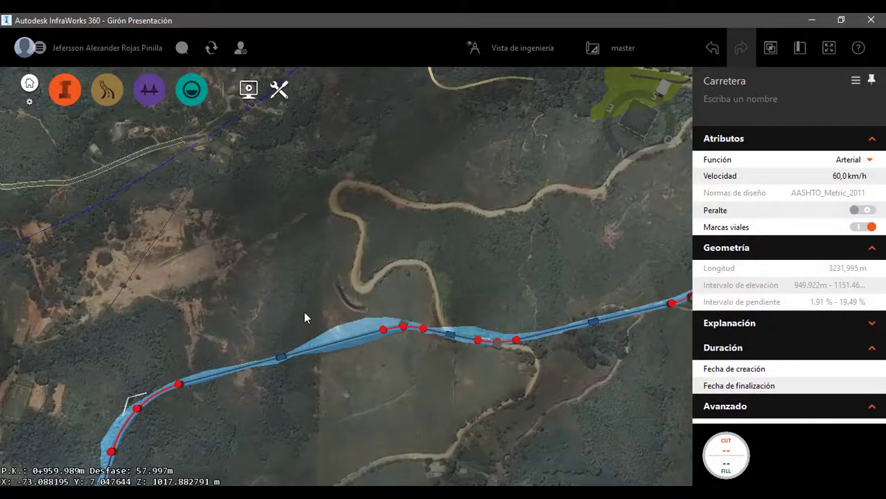
scroll(304, 313, "up", 4)
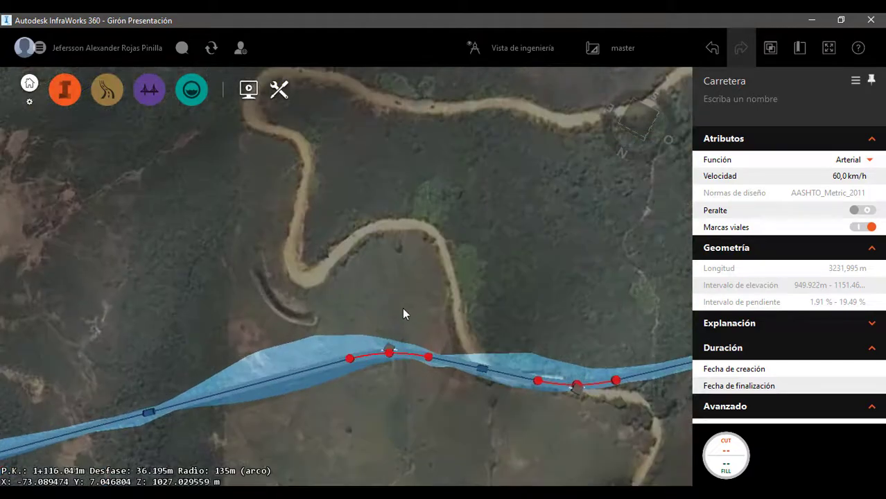
scroll(404, 310, "up", 2)
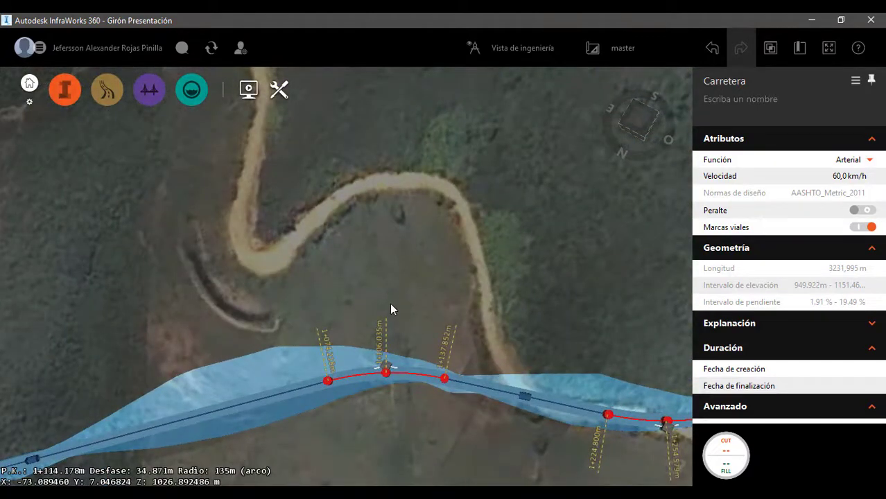
scroll(293, 313, "down", 3)
scroll(296, 451, "down", 2)
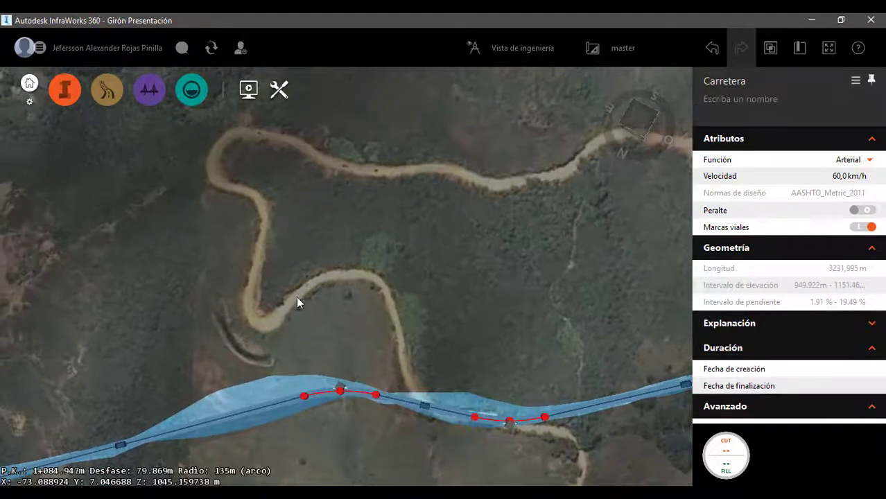
scroll(297, 302, "down", 2)
scroll(349, 440, "up", 2)
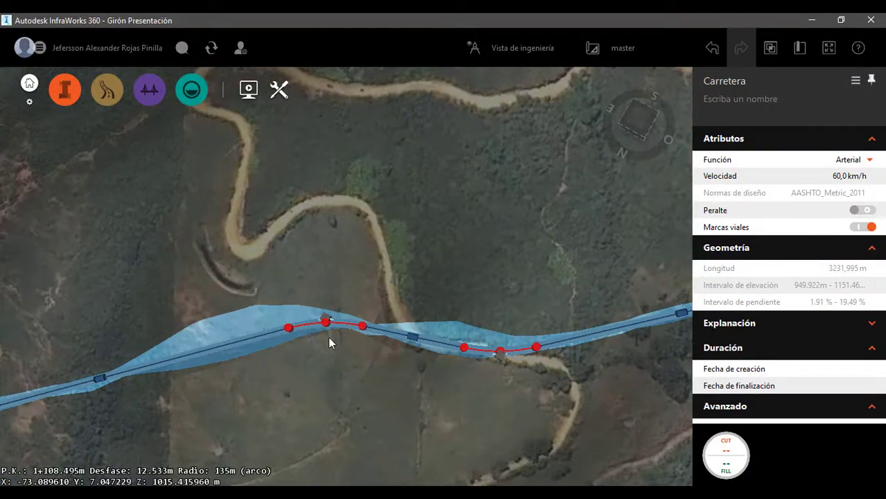
Step: Select the long bend before the dirt road crossing, check its curve radius, and clear the selection
scroll(463, 240, "down", 4)
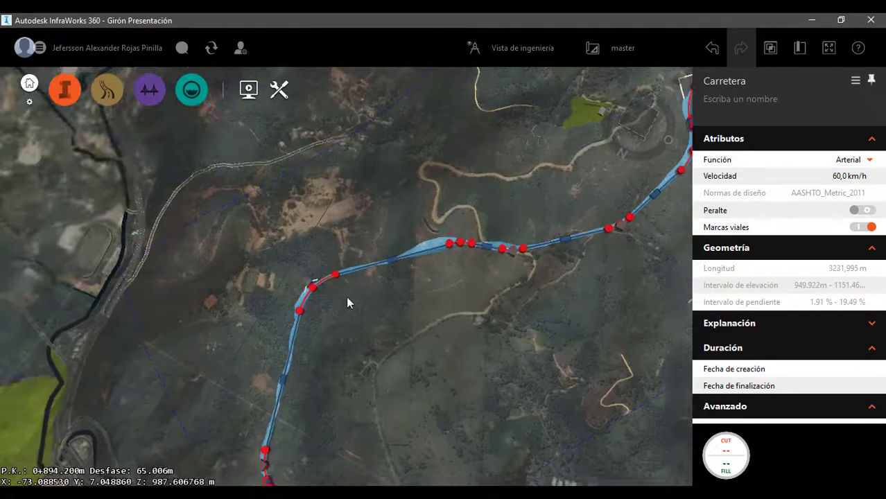
scroll(248, 263, "down", 3)
scroll(284, 251, "up", 5)
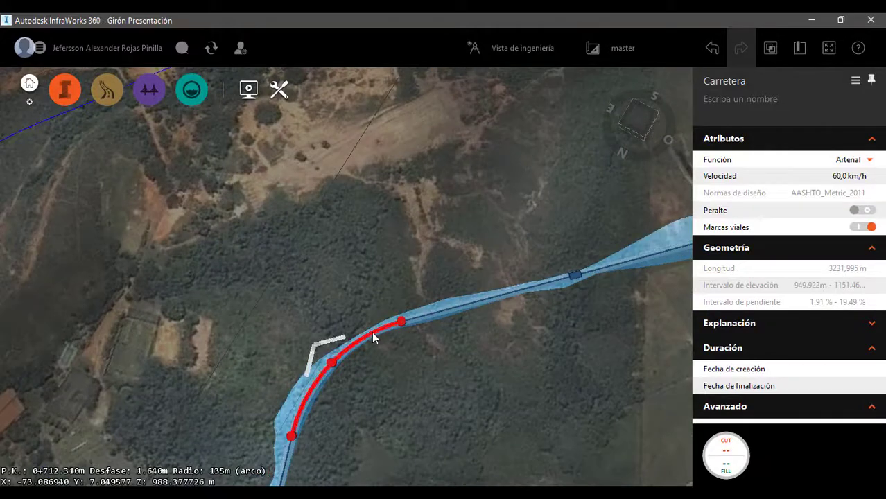
left_click(373, 338)
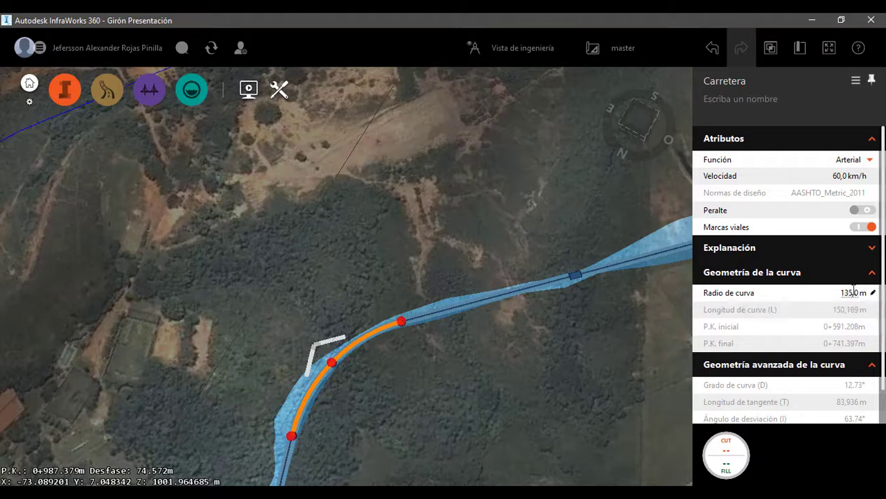
left_click(422, 405)
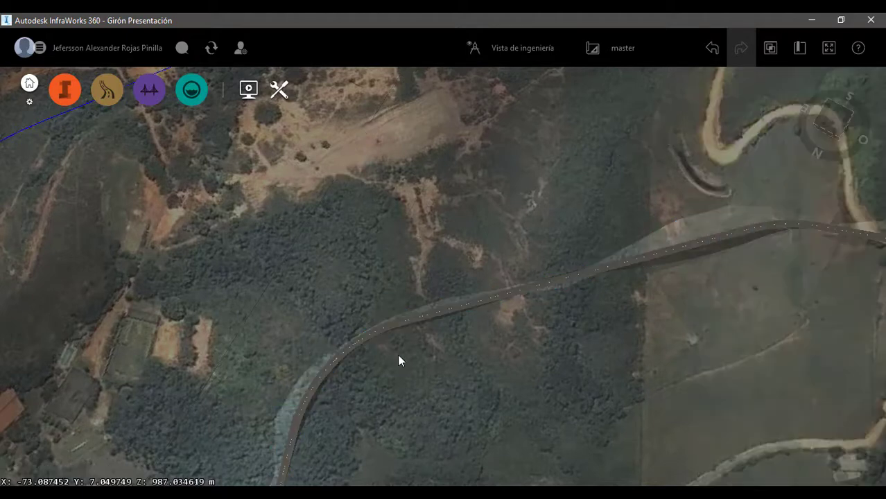
Step: Select the road again and examine the two consecutive curves near its starting point
left_click(398, 320)
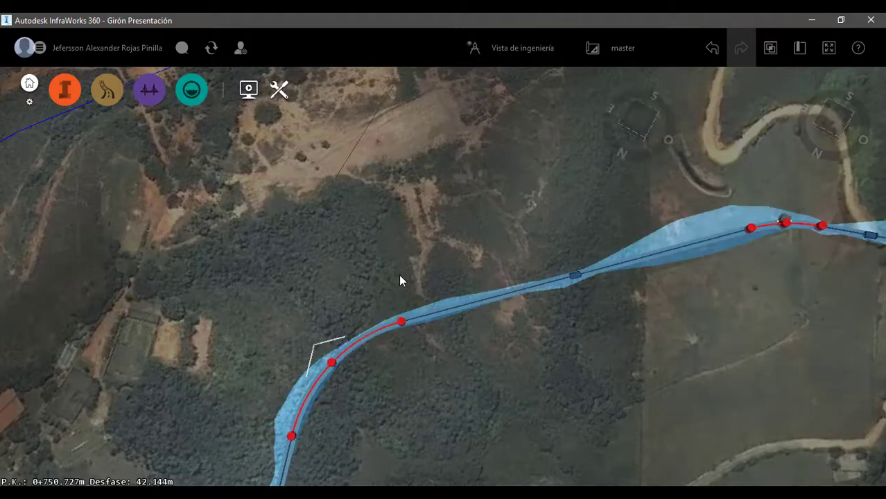
scroll(296, 271, "down", 7)
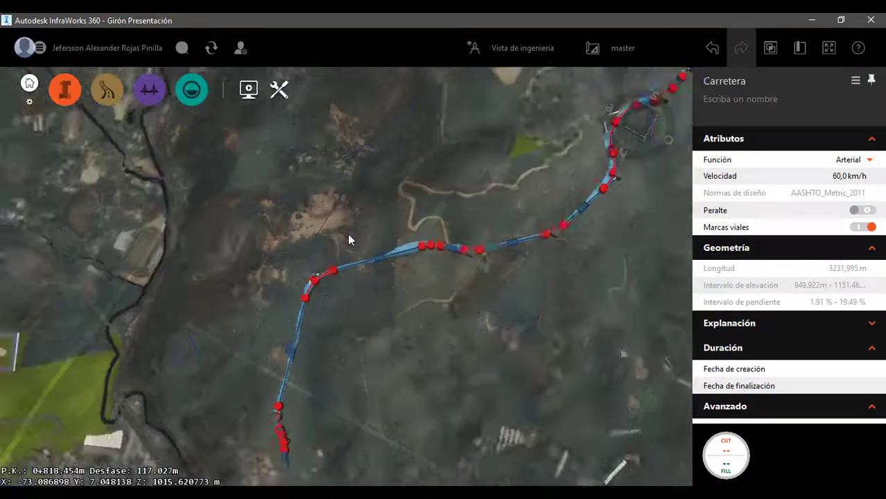
scroll(289, 402, "up", 2)
scroll(288, 405, "up", 5)
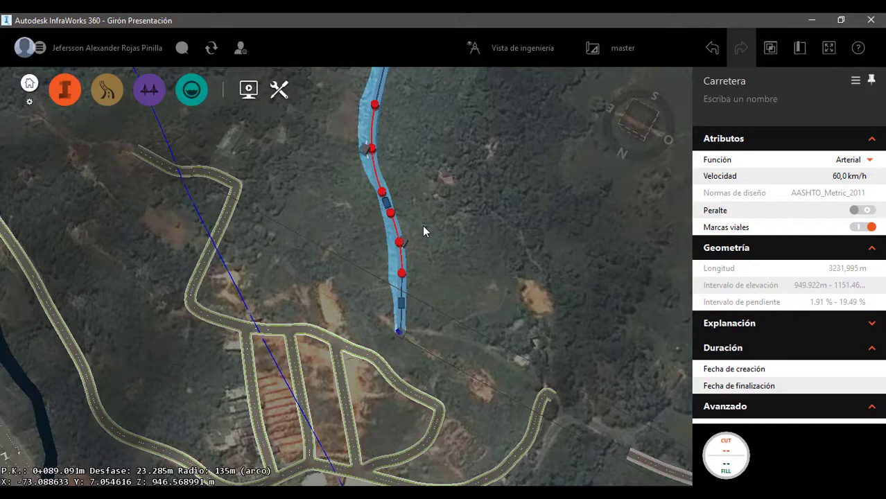
scroll(423, 227, "down", 2)
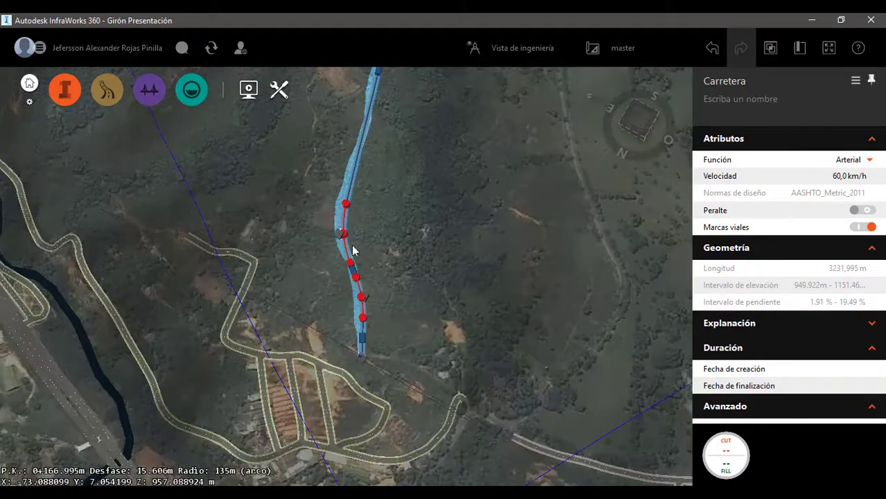
scroll(304, 375, "down", 1)
scroll(342, 266, "up", 1)
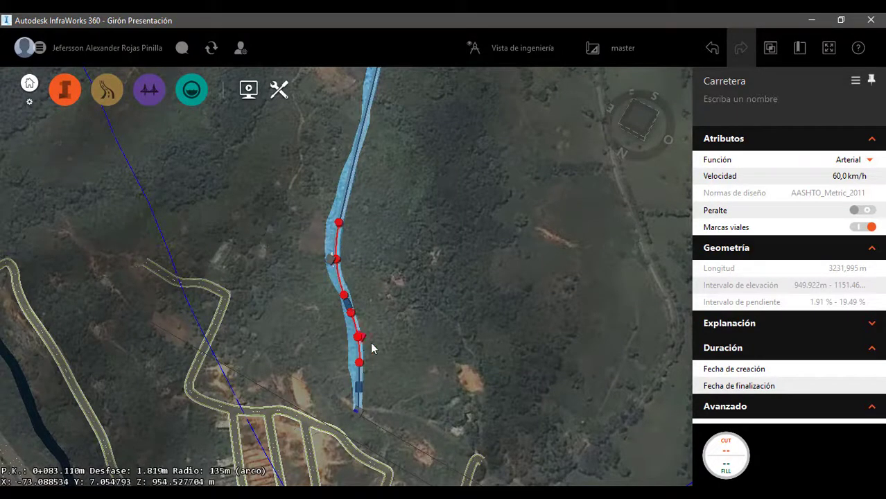
scroll(268, 399, "down", 3)
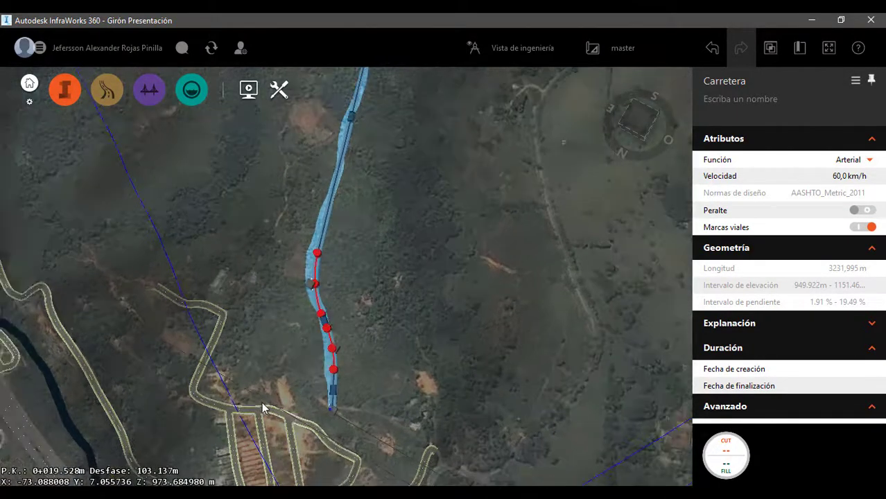
Step: Follow the road from the long bend past the dirt road crossing and examine the remaining curves
scroll(332, 162, "up", 3)
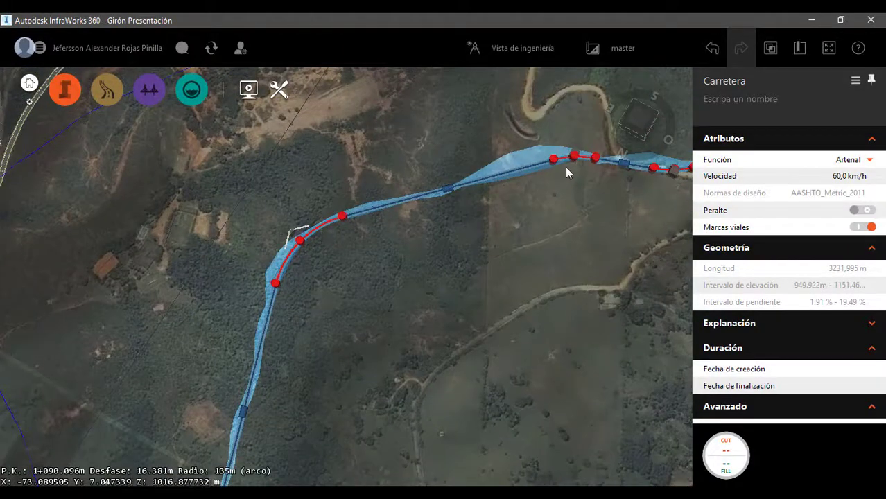
scroll(136, 243, "down", 1)
scroll(137, 237, "down", 2)
scroll(498, 169, "up", 3)
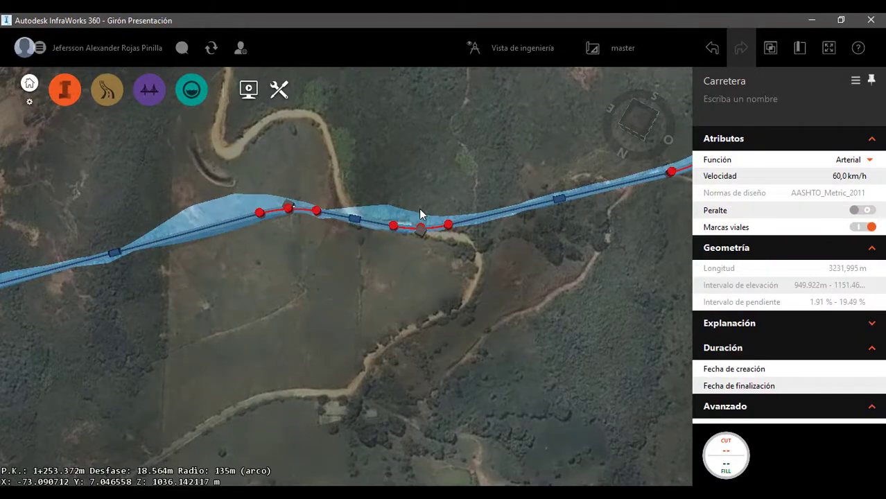
scroll(80, 346, "down", 3)
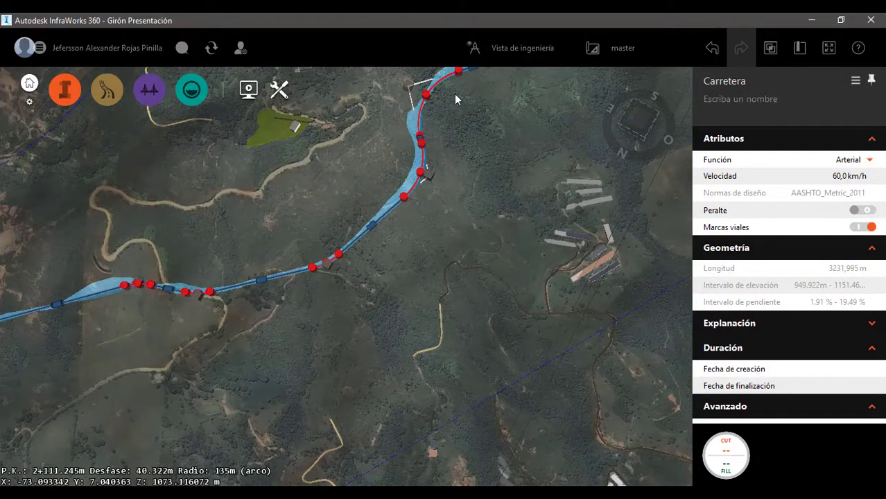
scroll(37, 347, "down", 3)
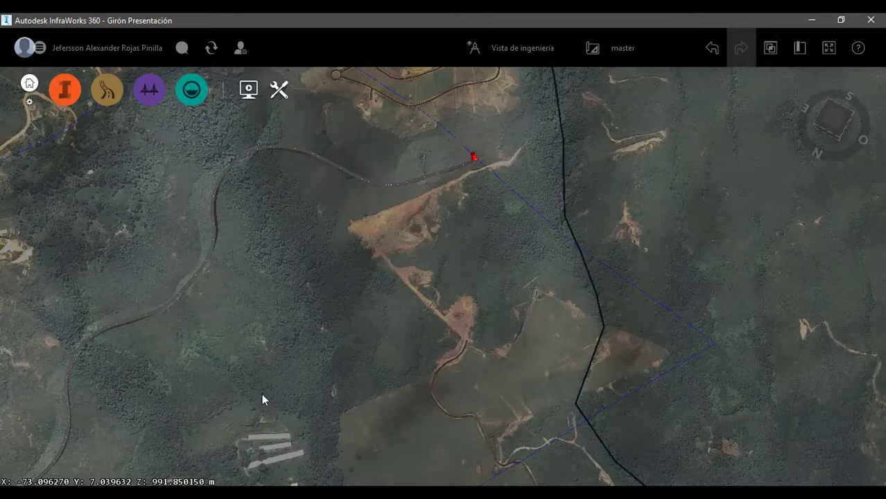
Step: Switch to the geometric design manual and review section 3.5 and Table 3.9 on entry and exit radii of consecutive curves
key("alt+Tab")
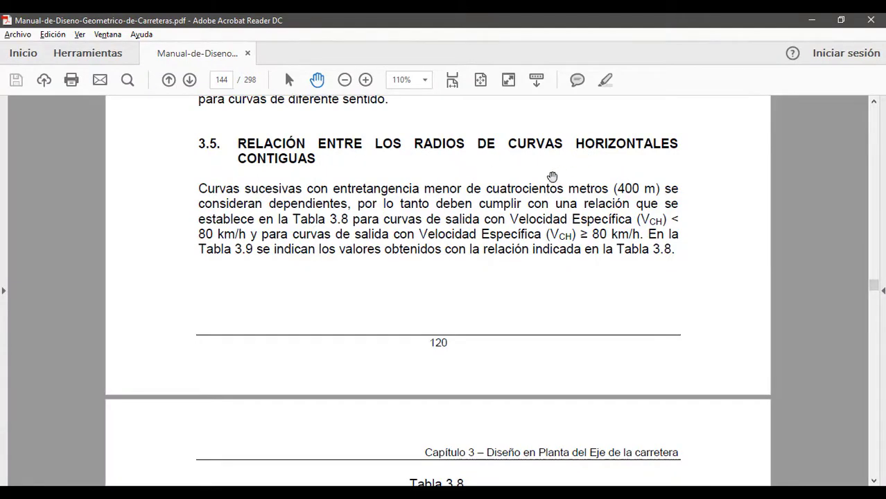
scroll(404, 193, "down", 10)
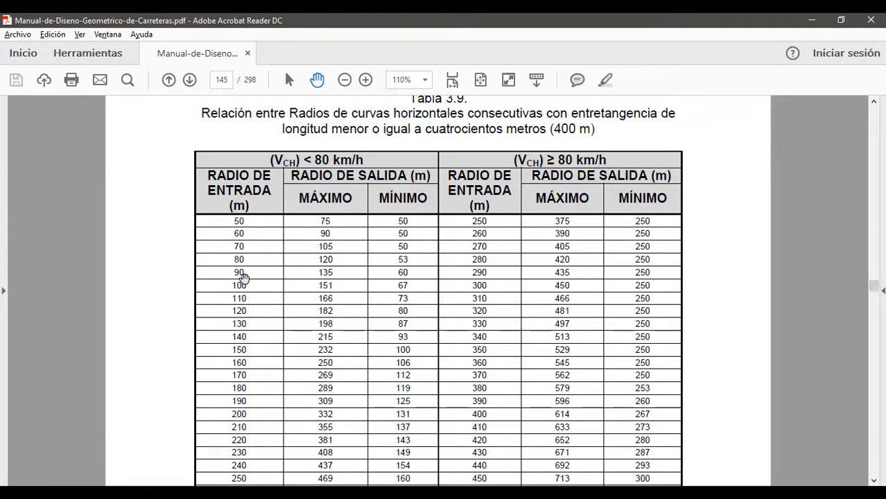
scroll(451, 195, "up", 2)
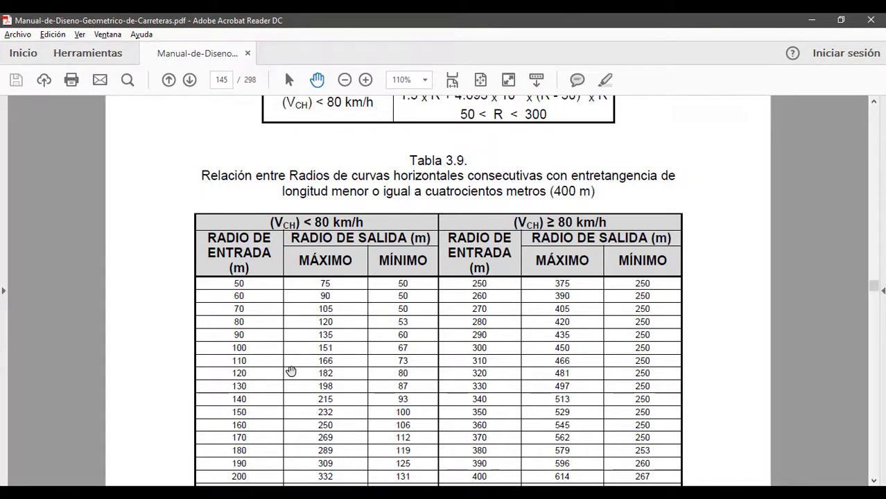
scroll(281, 343, "down", 2)
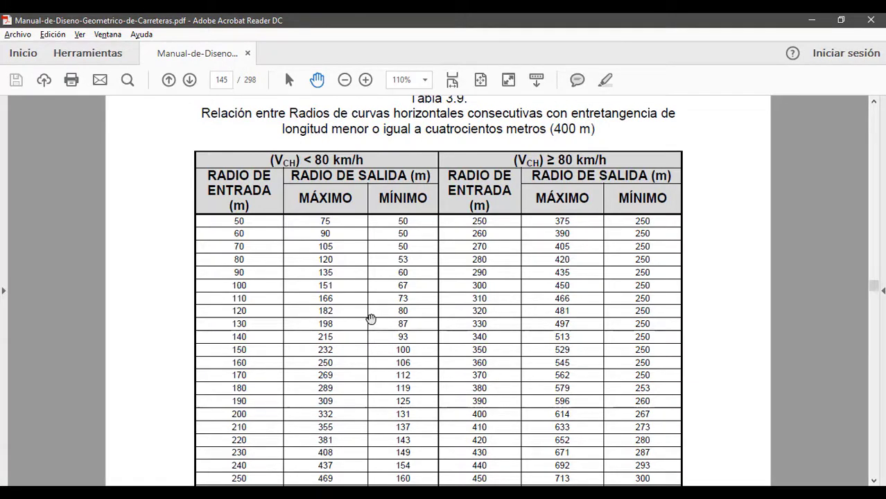
scroll(263, 230, "up", 3)
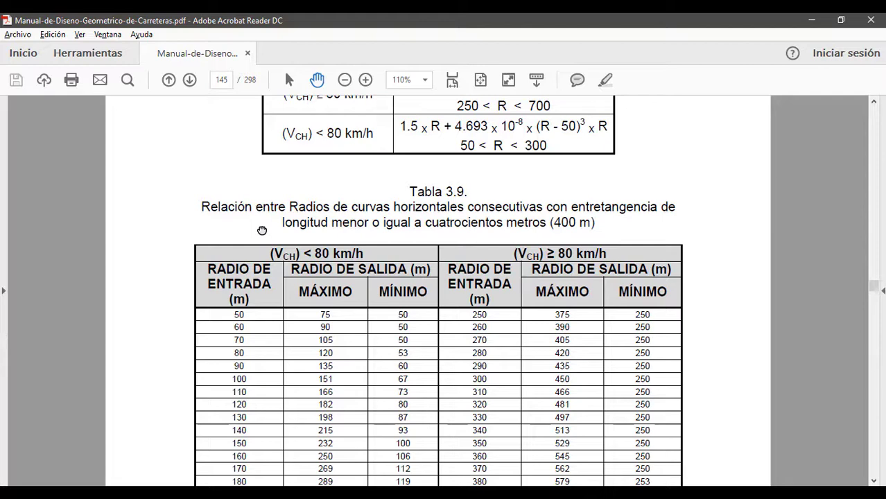
Step: Review section 3.4.1 of the manual on minimum tangent length between curves of different and same direction
scroll(263, 328, "up", 15)
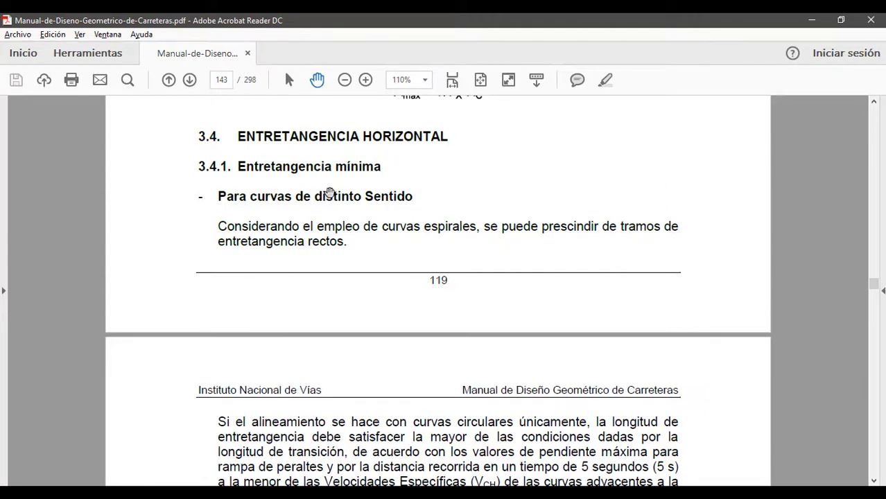
scroll(292, 187, "down", 3)
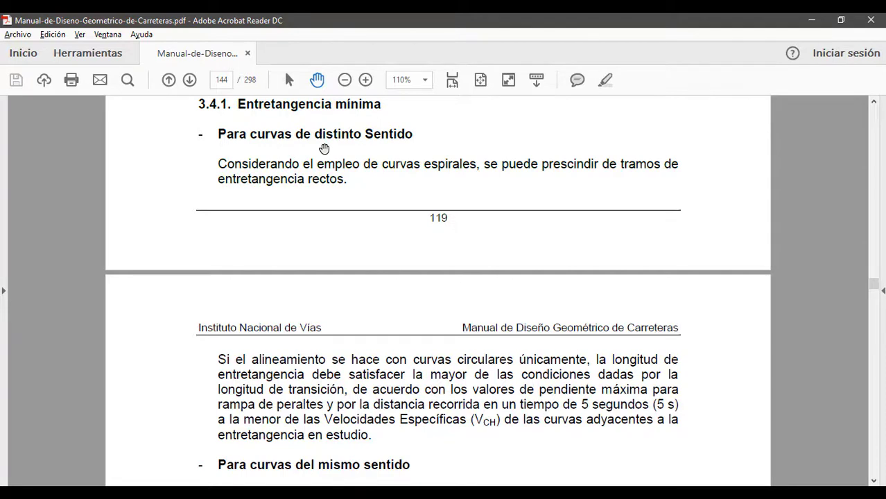
scroll(357, 144, "down", 1)
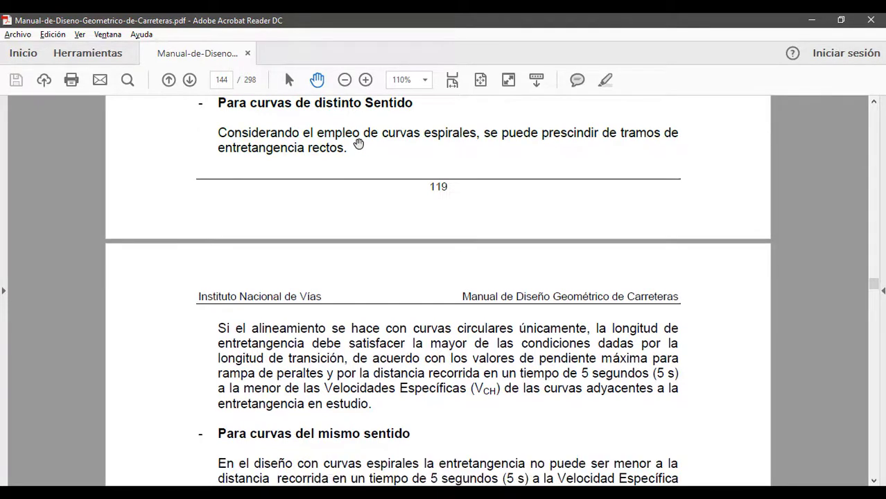
scroll(434, 167, "up", 1)
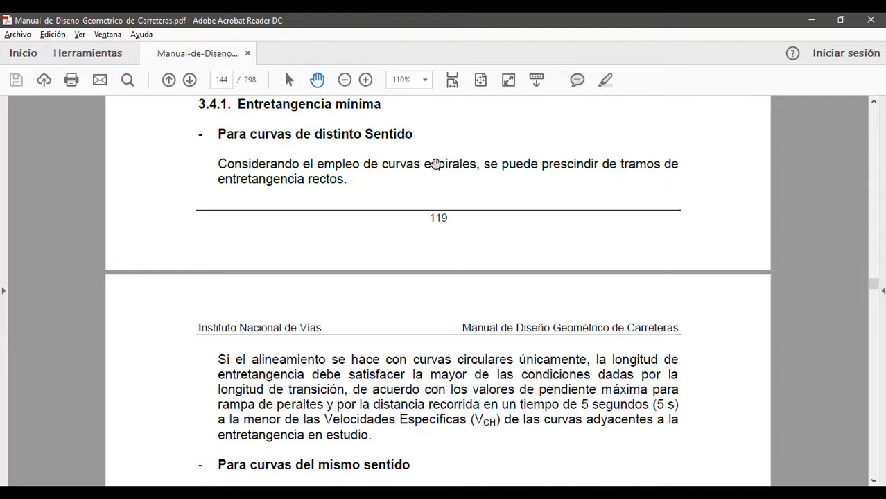
scroll(378, 163, "down", 2)
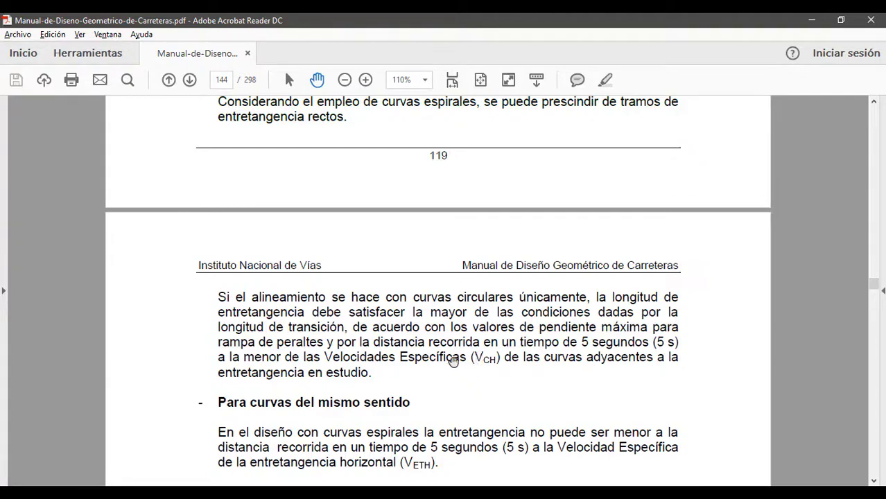
Step: Switch to the Excel Entretangencia sheet and review the time, speed and distance for circular curves of different direction
key("alt+Tab")
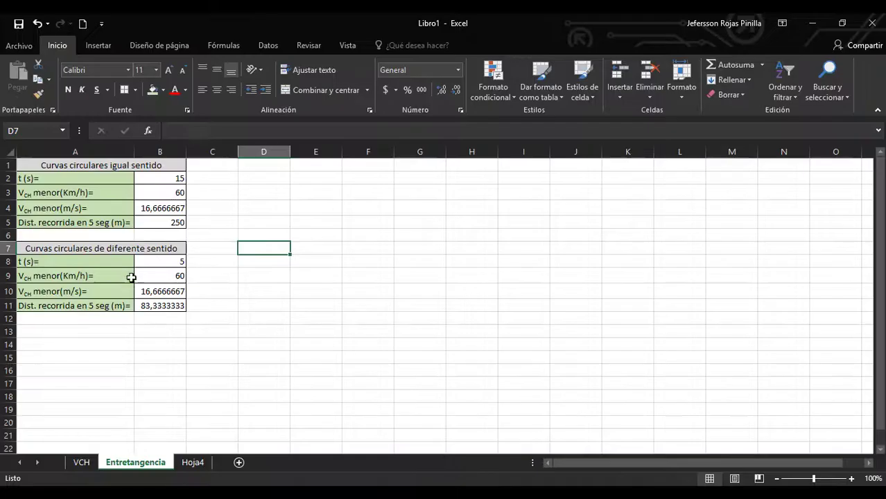
scroll(129, 280, "down", 1)
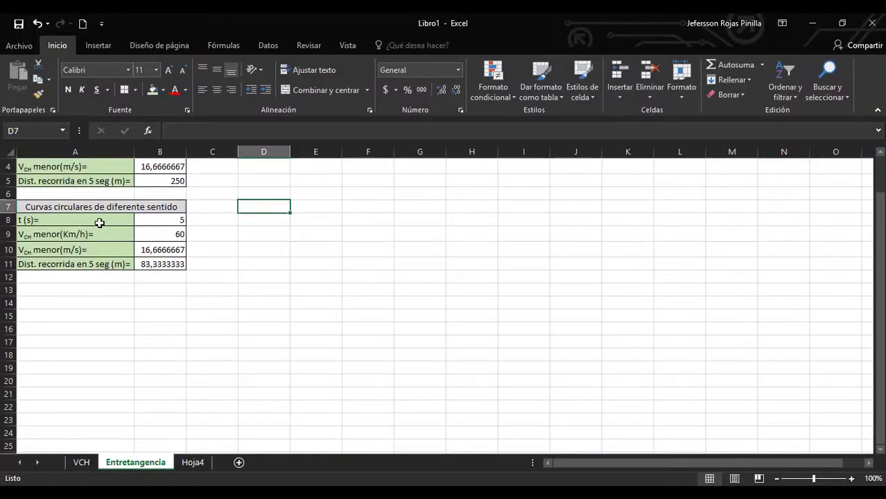
left_click(102, 220)
left_click(175, 220)
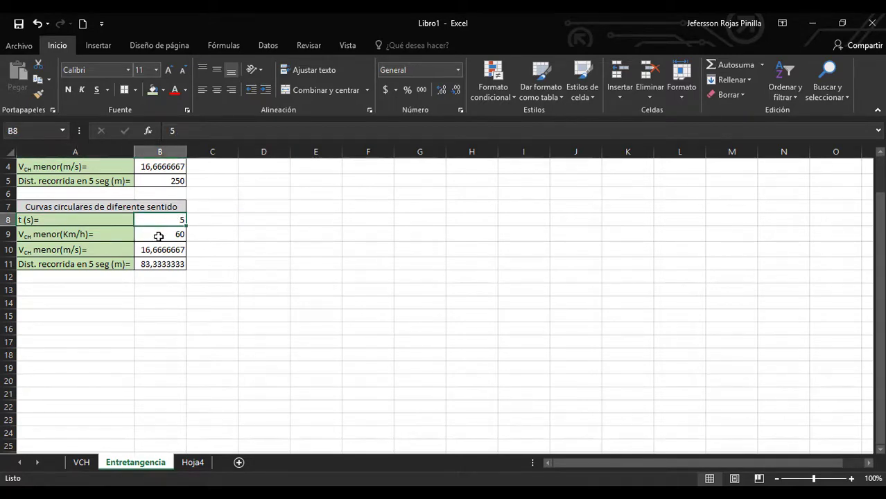
left_click(166, 234)
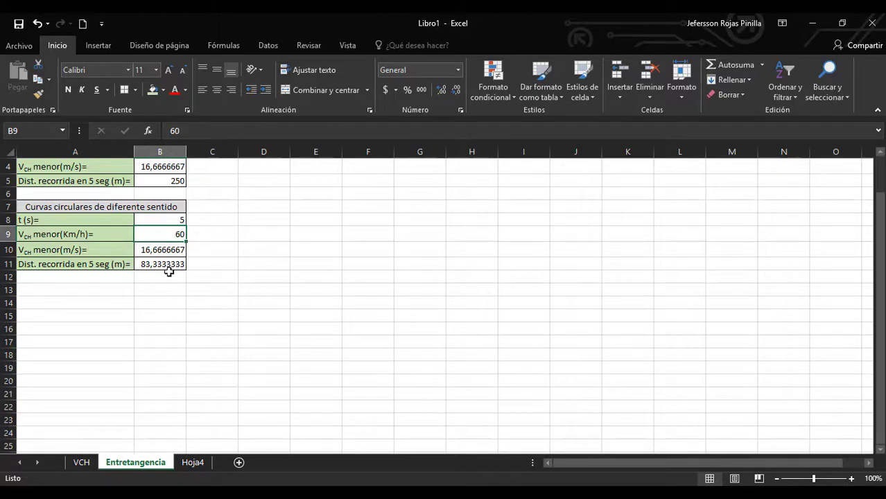
left_click(168, 265)
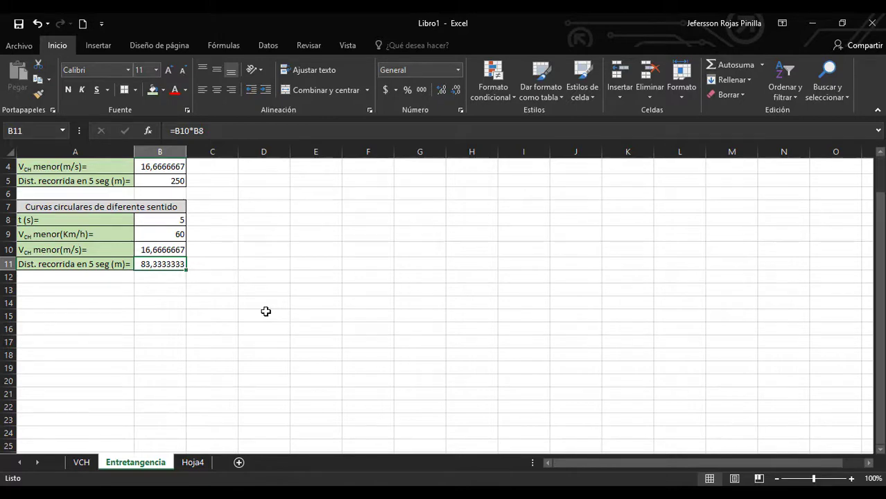
Step: Switch back to the design manual and read the minimum tangent rules for curves of the same direction
key("alt+Tab")
scroll(318, 308, "down", 3)
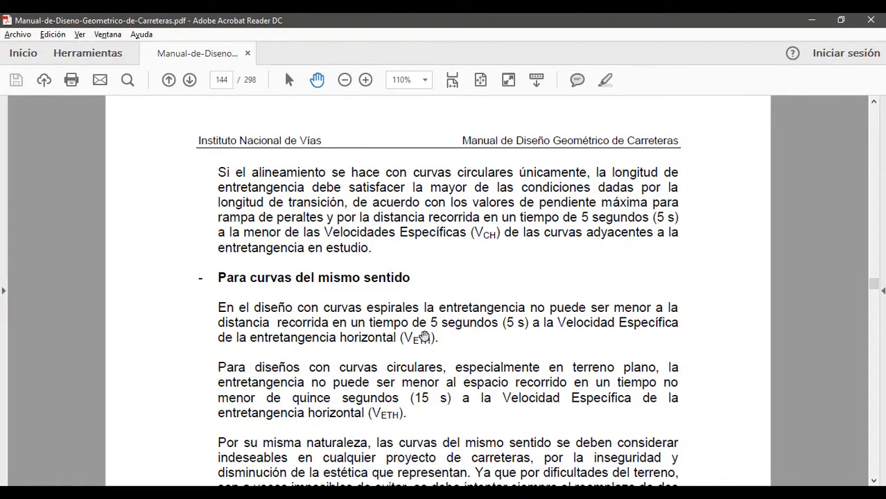
scroll(442, 330, "down", 2)
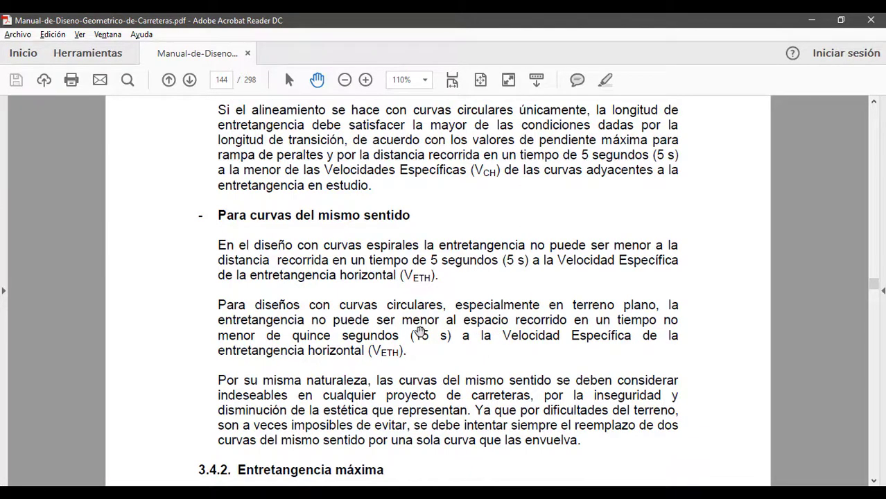
scroll(420, 329, "down", 1)
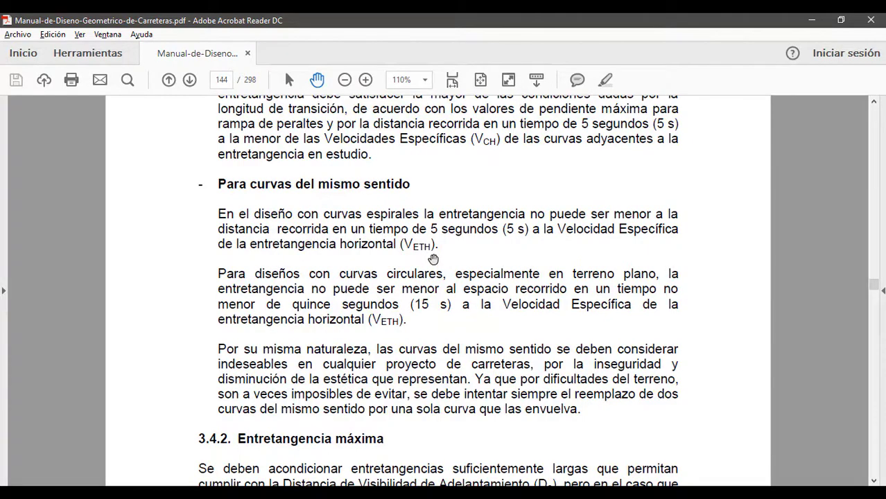
Step: Switch to InfraWorks, select the road and check the length of the short tangent between its first two curves
key("alt+Tab")
scroll(388, 277, "up", 1)
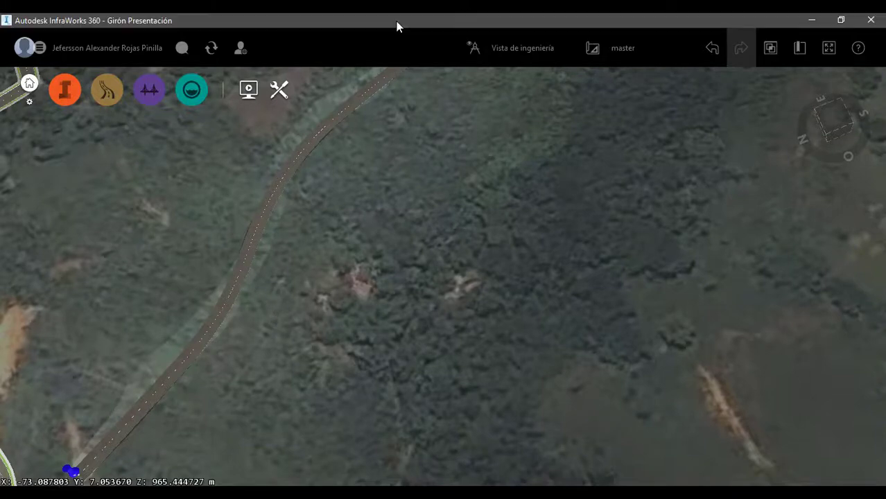
left_click(224, 306)
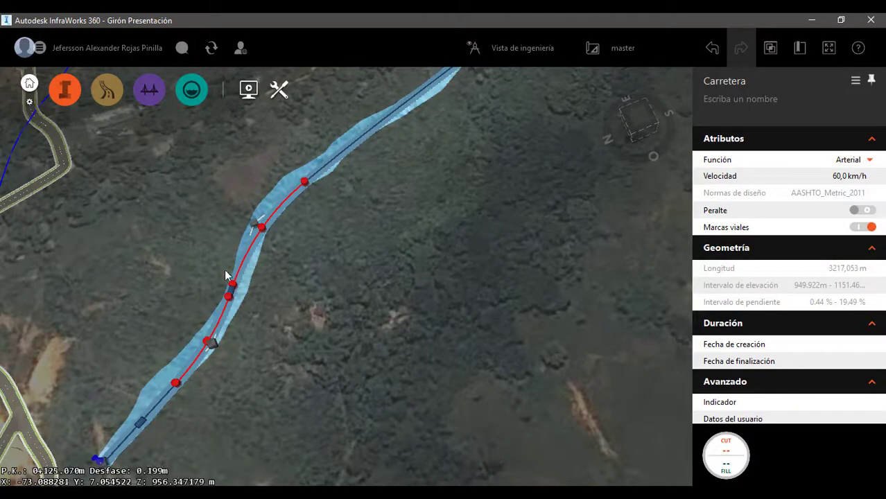
scroll(221, 265, "up", 2)
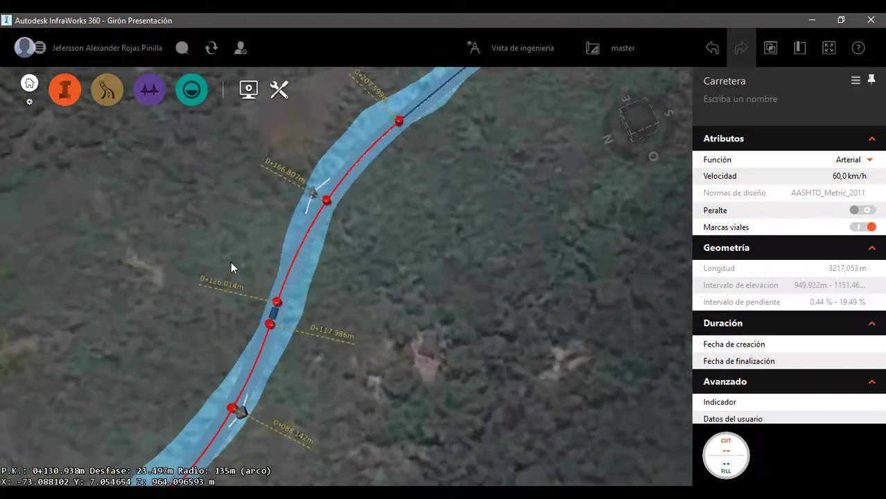
scroll(231, 263, "up", 3)
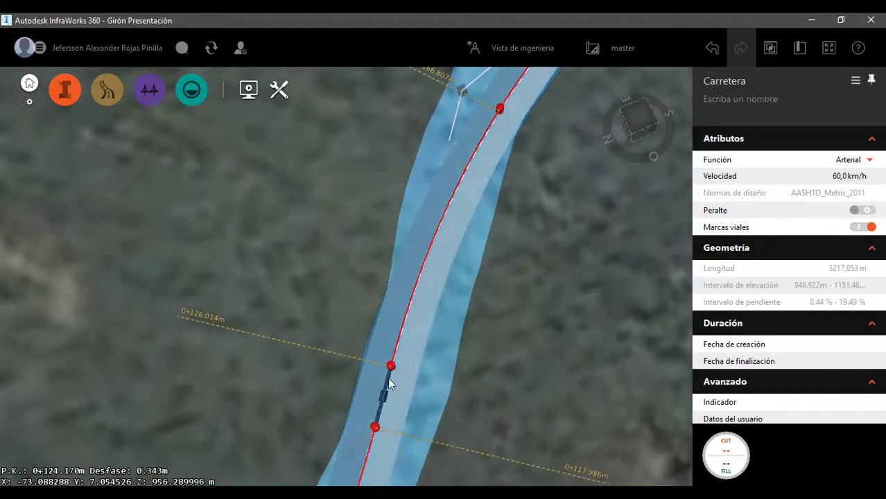
left_click(390, 385)
scroll(212, 338, "down", 2)
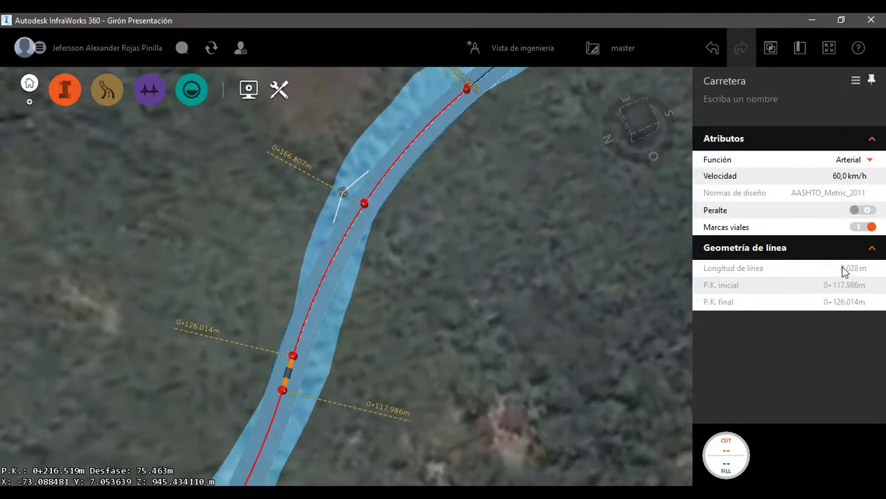
Step: Compare the short tangent with the different-direction distance in the video.xlsx workbook, and return to the road model
scroll(279, 294, "down", 3)
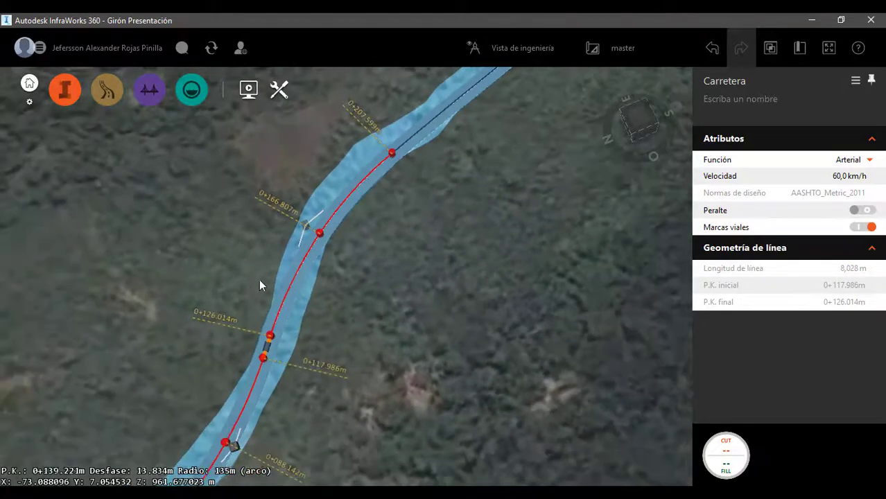
scroll(377, 227, "down", 2)
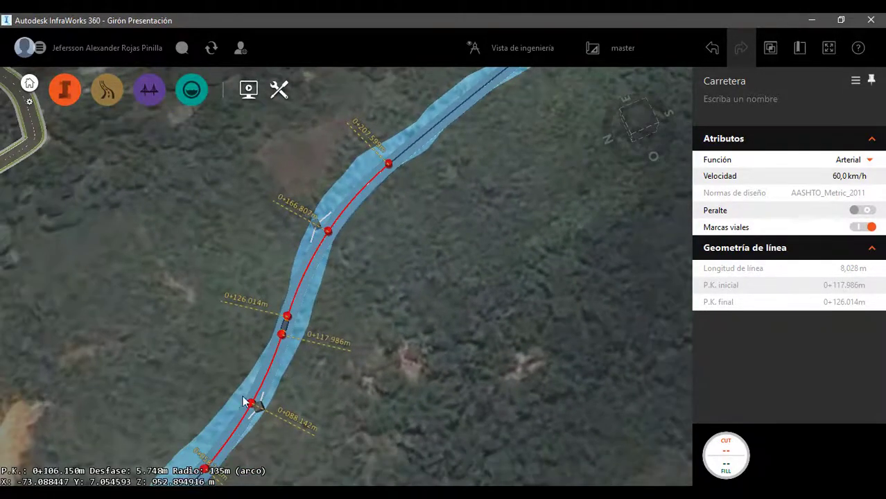
mouse_move(271, 496)
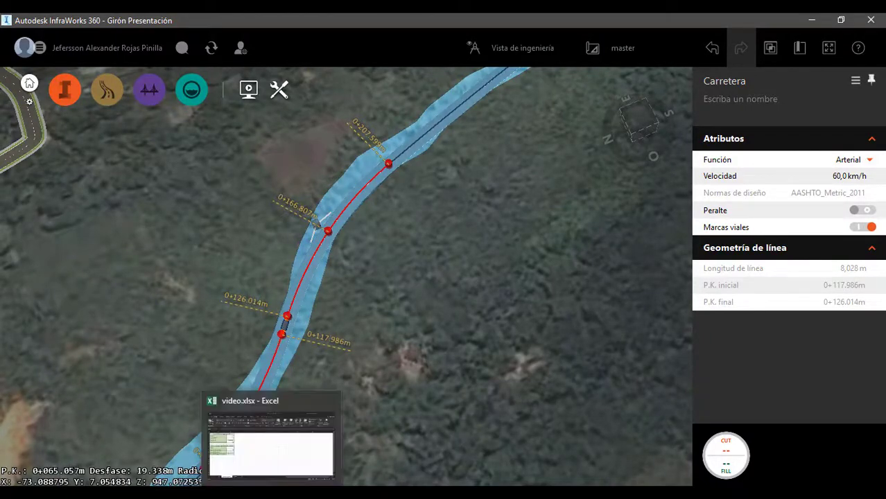
left_click(270, 448)
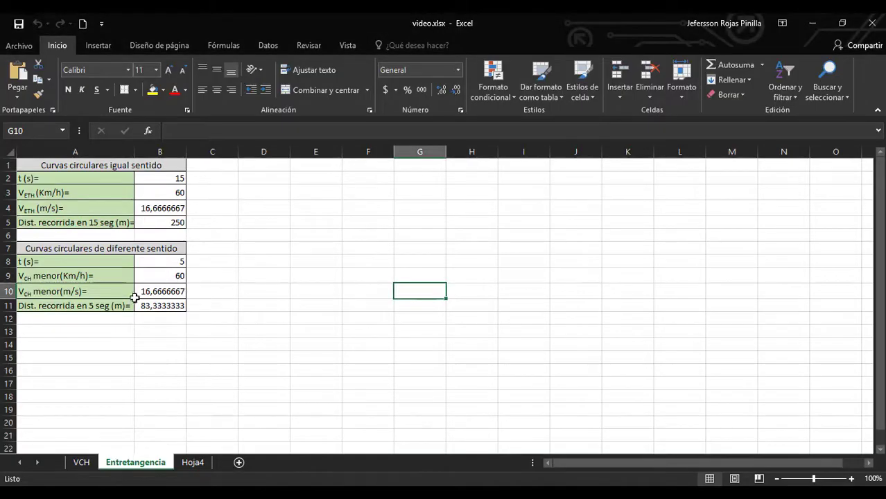
key("alt+Tab")
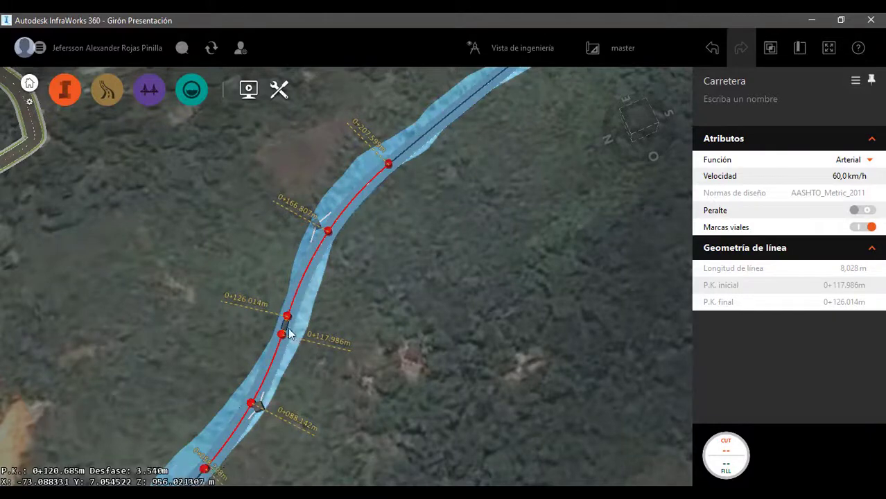
Step: Remove the vertex of the first curve near the road's start to eliminate that curve and the short tangent
scroll(310, 298, "down", 5)
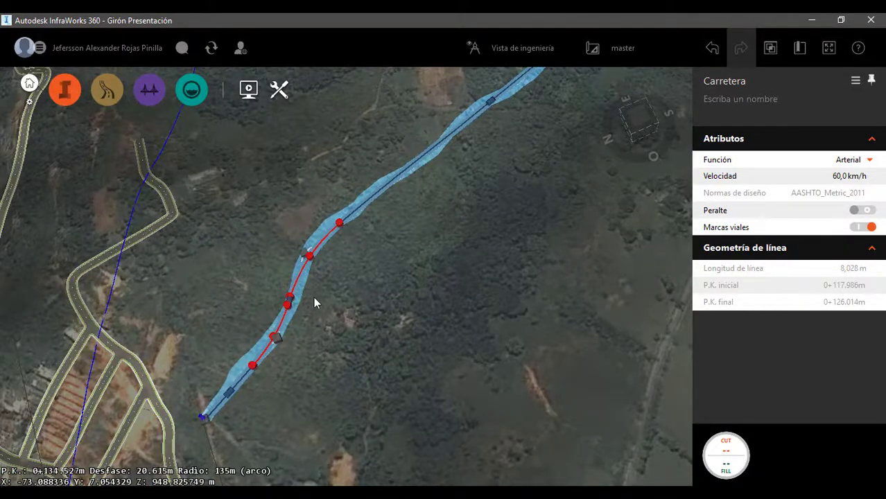
scroll(310, 291, "up", 3)
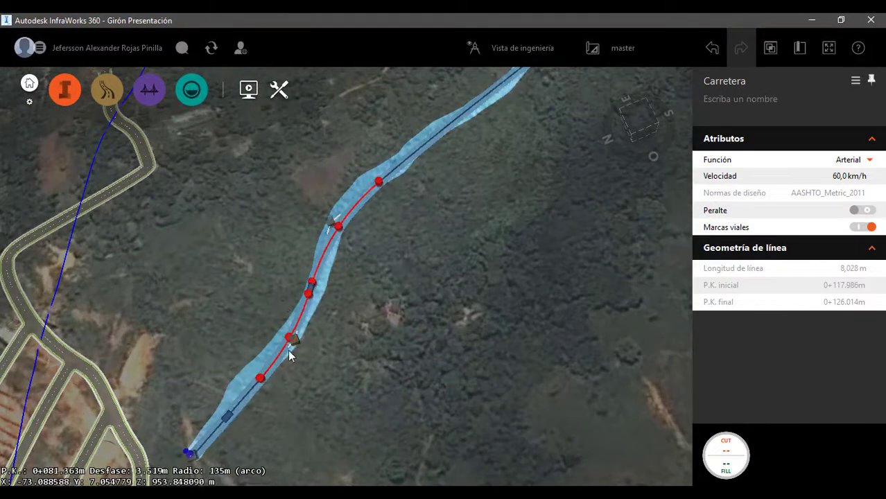
scroll(312, 333, "up", 2)
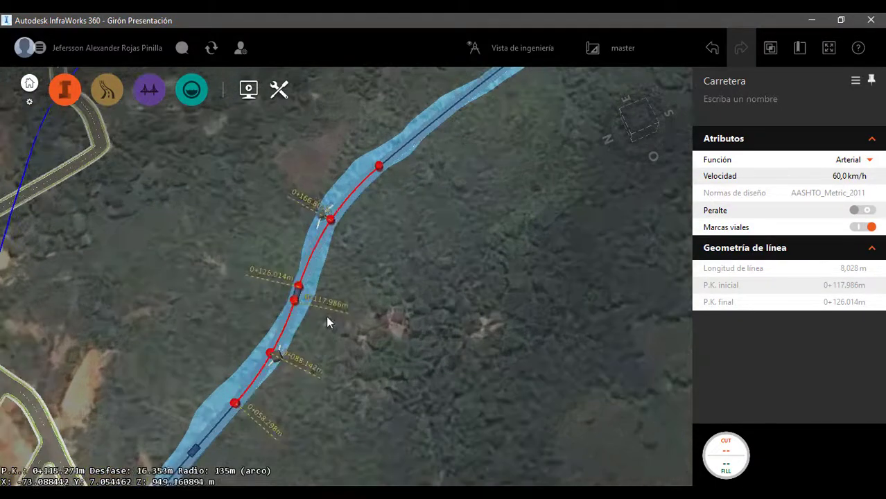
scroll(386, 243, "down", 2)
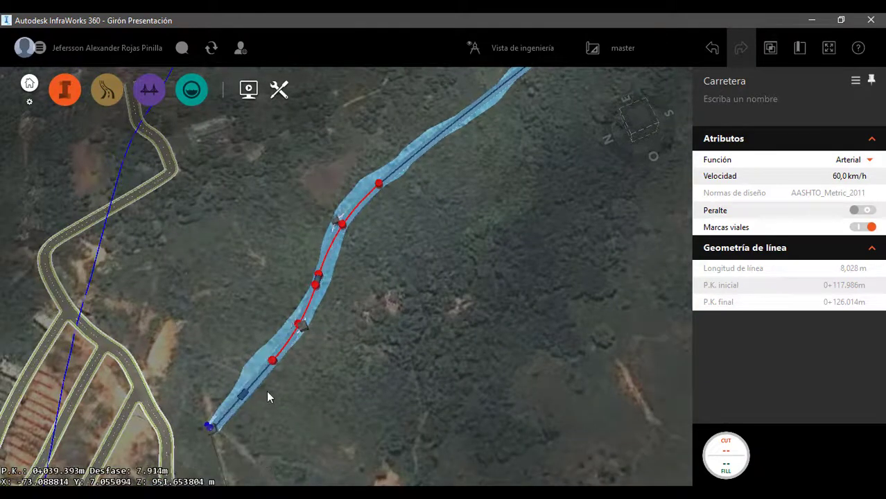
scroll(294, 350, "up", 3)
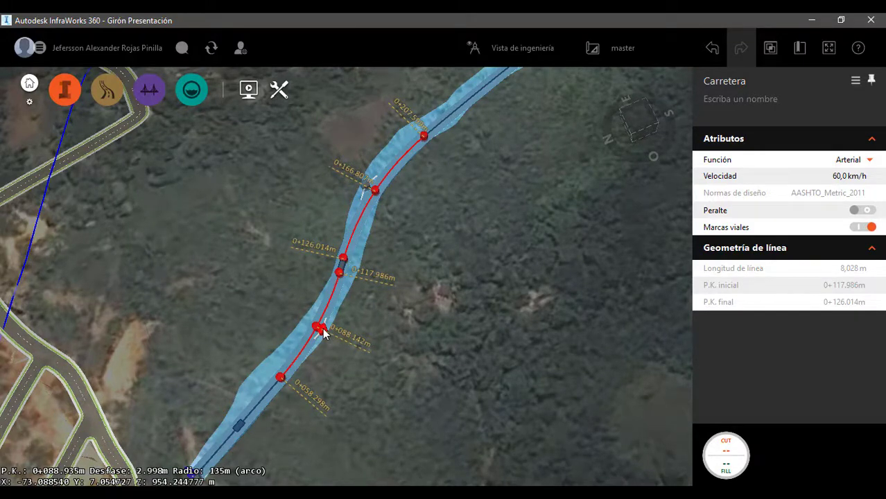
right_click(323, 333)
left_click(406, 337)
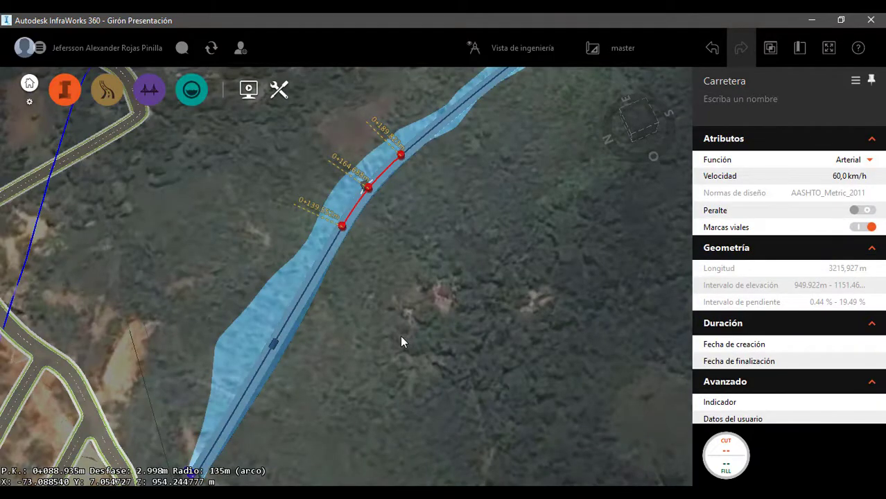
Step: Select the long tangent after the first remaining curve and compare its length with the same-direction minimum in the Excel sheet
scroll(375, 346, "down", 2)
scroll(375, 346, "up", 4)
left_click_drag(376, 346, 365, 309)
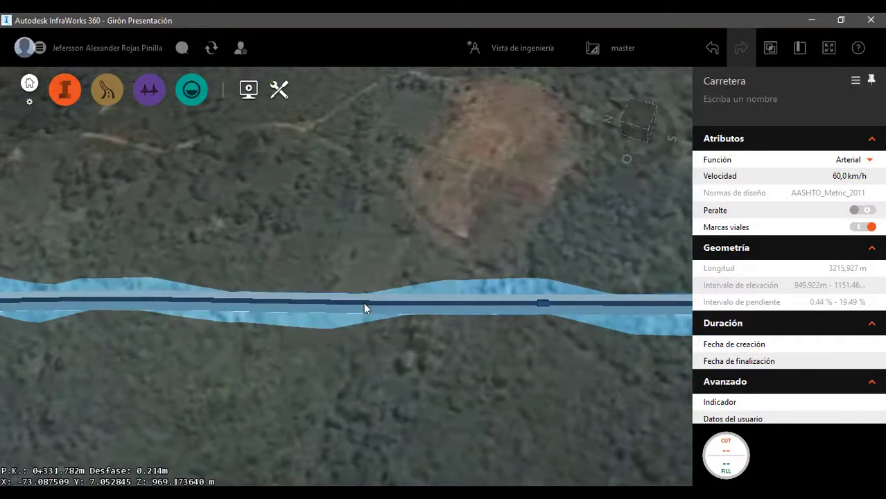
left_click(364, 304)
scroll(295, 221, "down", 3)
scroll(301, 209, "down", 4)
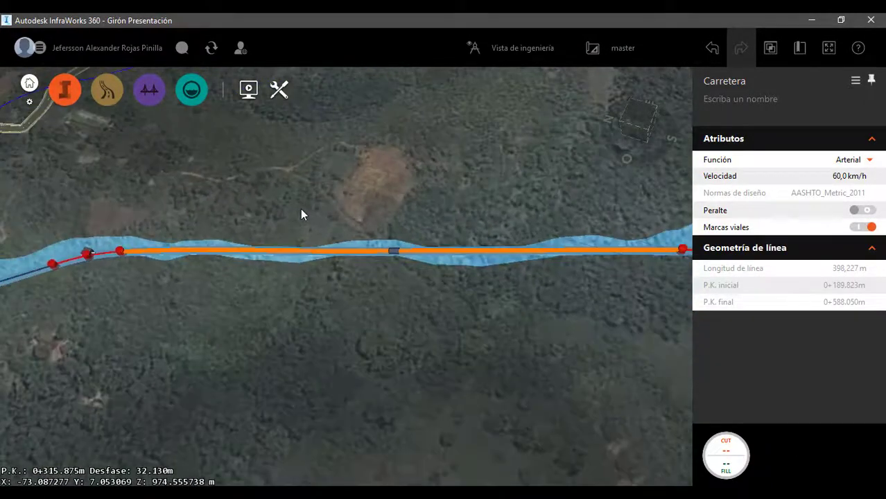
scroll(416, 239, "down", 1)
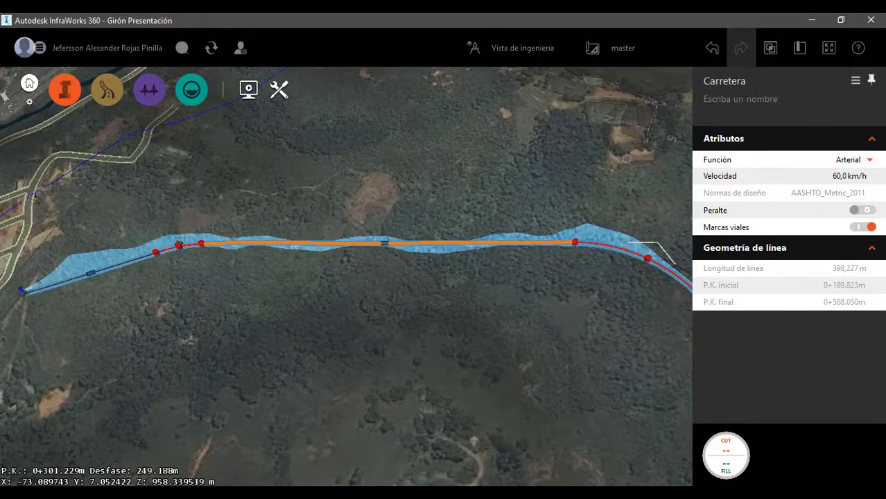
left_click(272, 493)
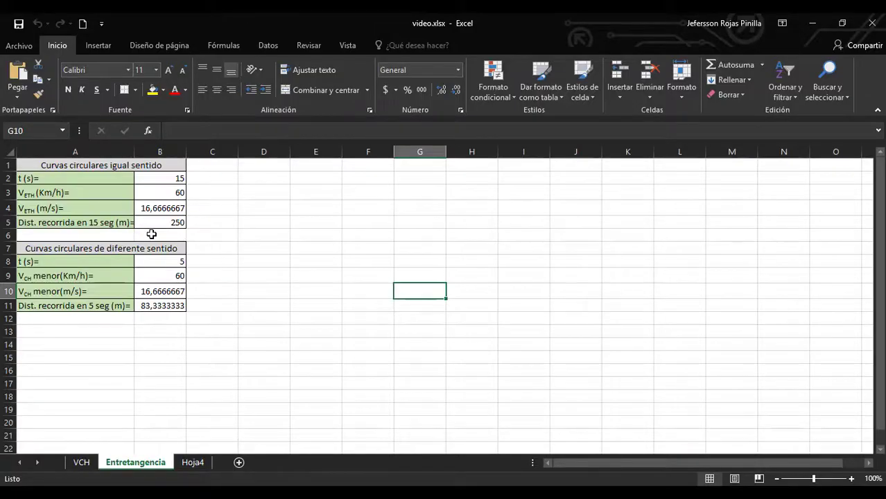
key("alt+Tab")
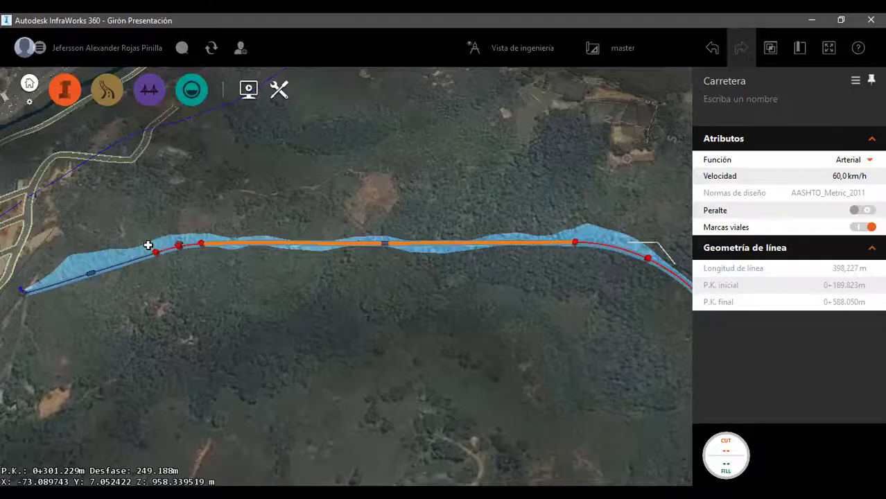
Step: Select the tangent that follows the long bend and check its length and the adjacent curves
scroll(182, 273, "down", 2)
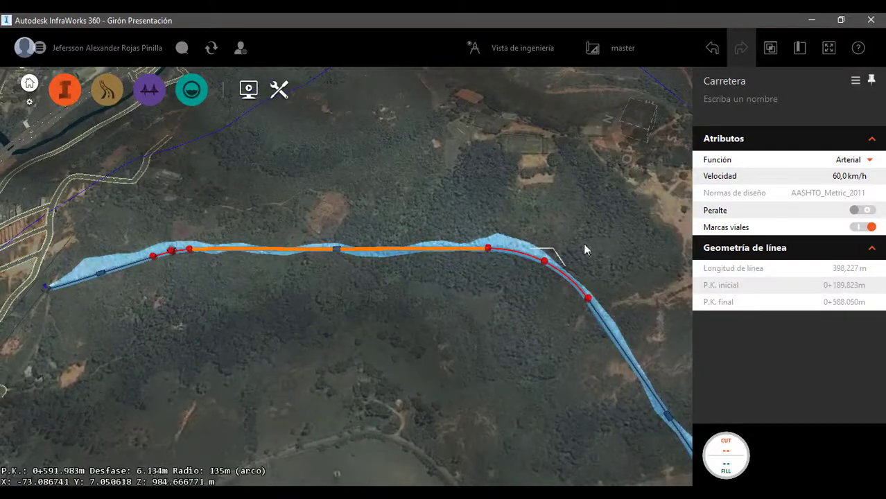
scroll(321, 193, "down", 2)
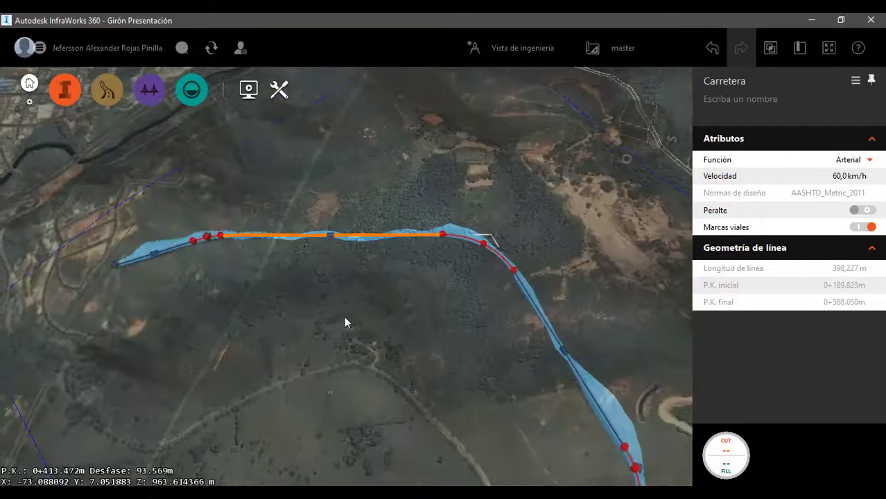
left_click_drag(345, 317, 450, 347)
scroll(231, 209, "down", 1)
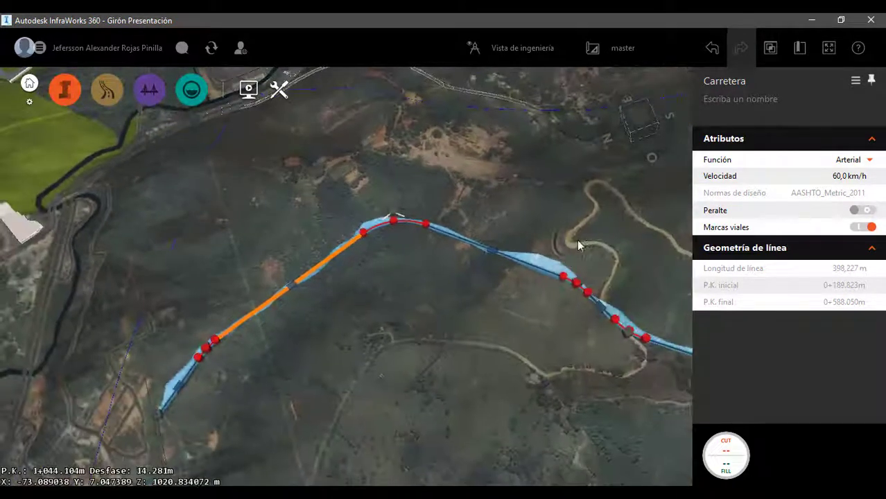
scroll(577, 239, "up", 2)
scroll(471, 234, "up", 2)
left_click(423, 304)
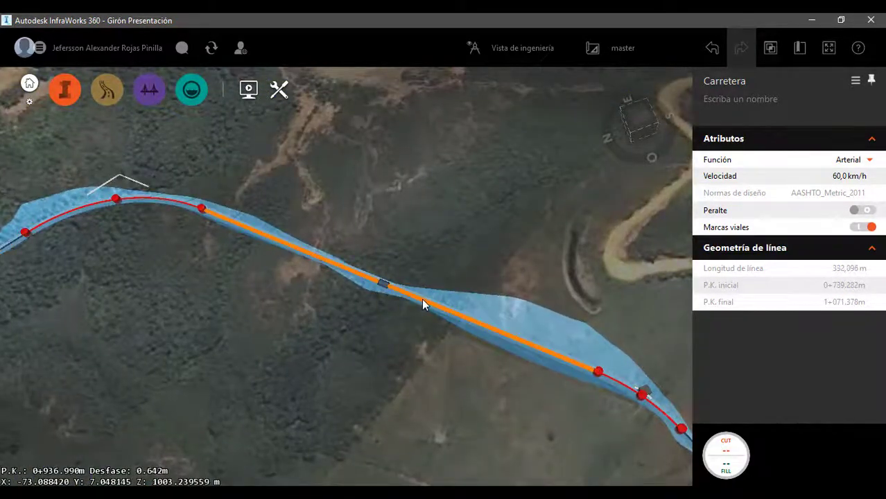
left_click_drag(345, 188, 404, 217)
scroll(394, 231, "down", 1)
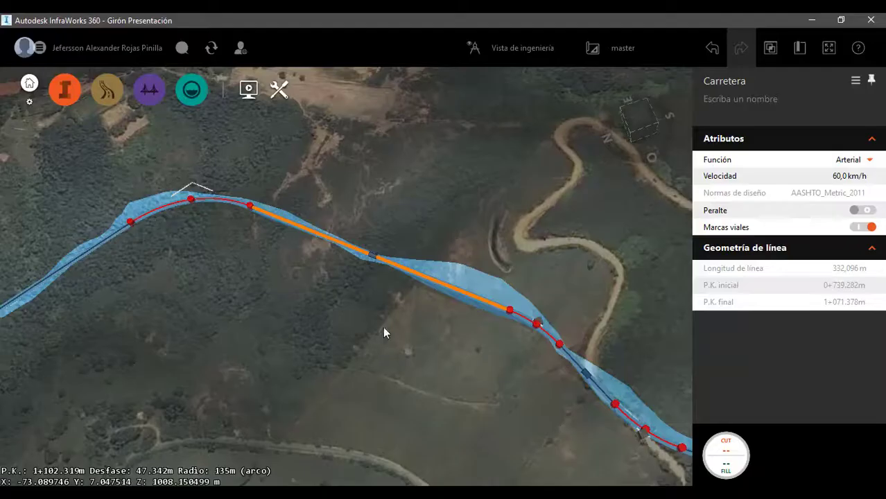
left_click_drag(387, 285, 466, 368)
scroll(379, 332, "down", 3)
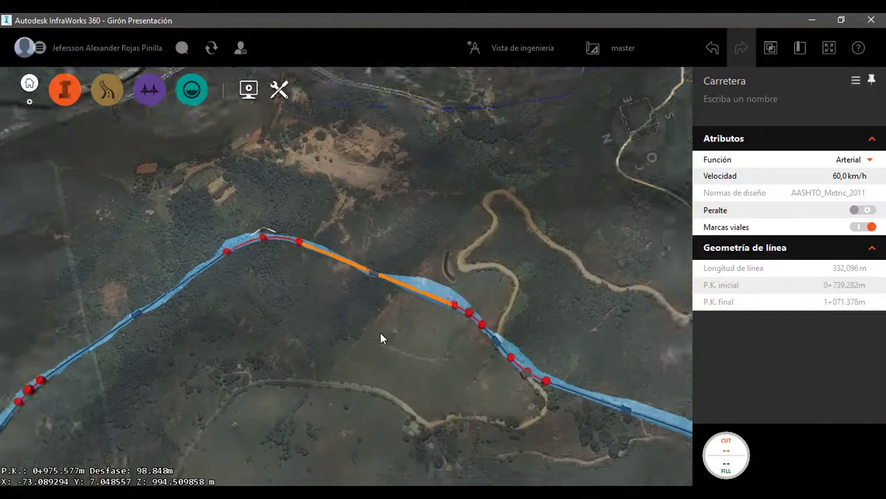
Step: Examine the short tangent between the two opposite curves after the 332 m tangent, including the geometry of its adjoining curves
scroll(517, 372, "up", 3)
scroll(417, 276, "up", 4)
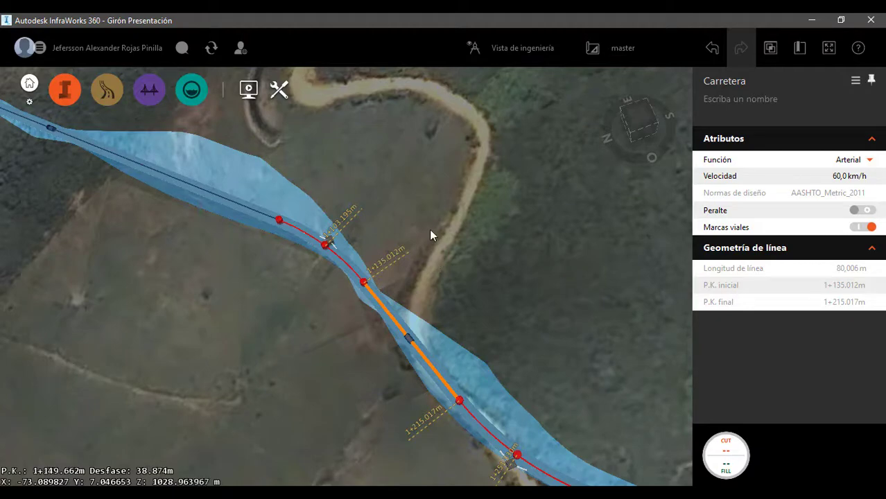
scroll(389, 226, "down", 5)
scroll(410, 199, "down", 4)
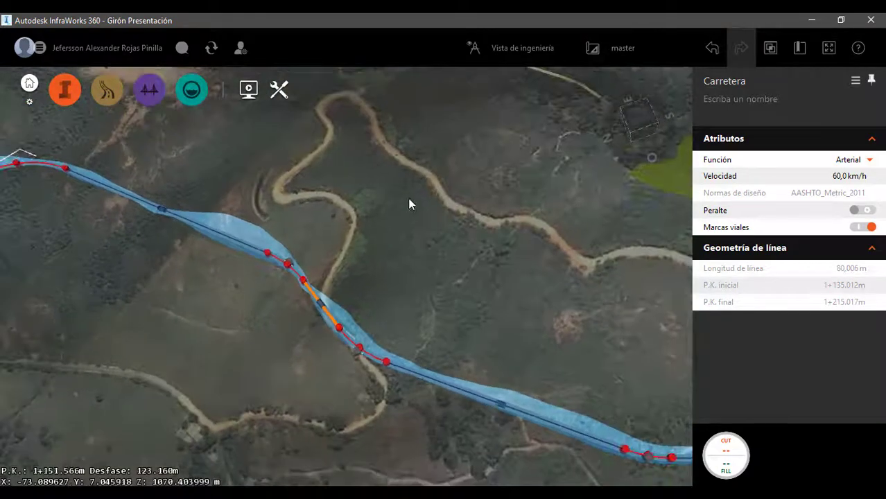
scroll(311, 244, "down", 3)
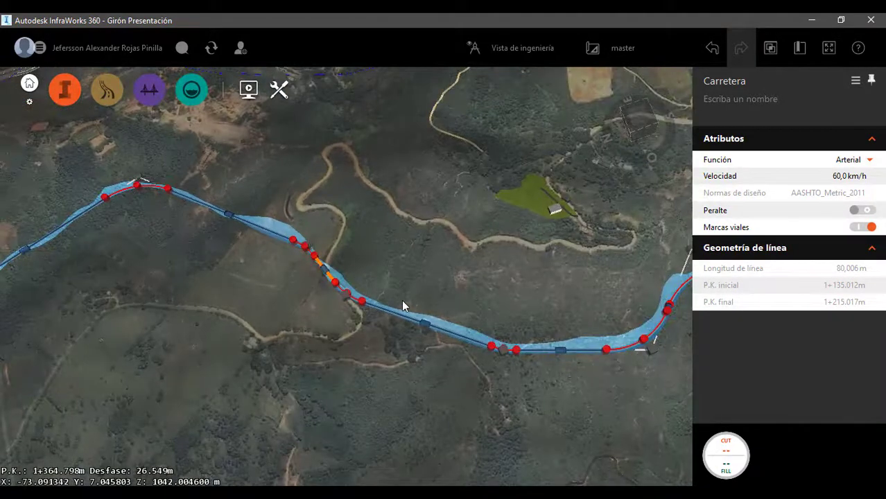
scroll(368, 283, "up", 6)
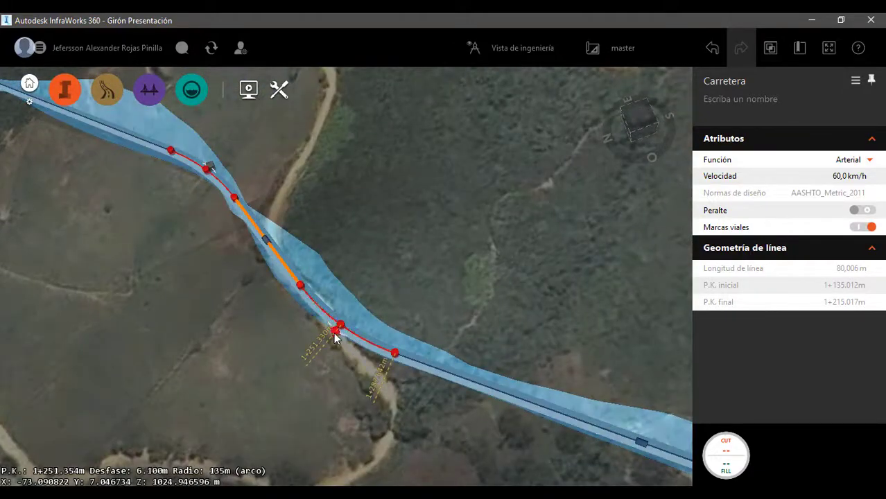
scroll(645, 340, "down", 1)
scroll(644, 340, "down", 2)
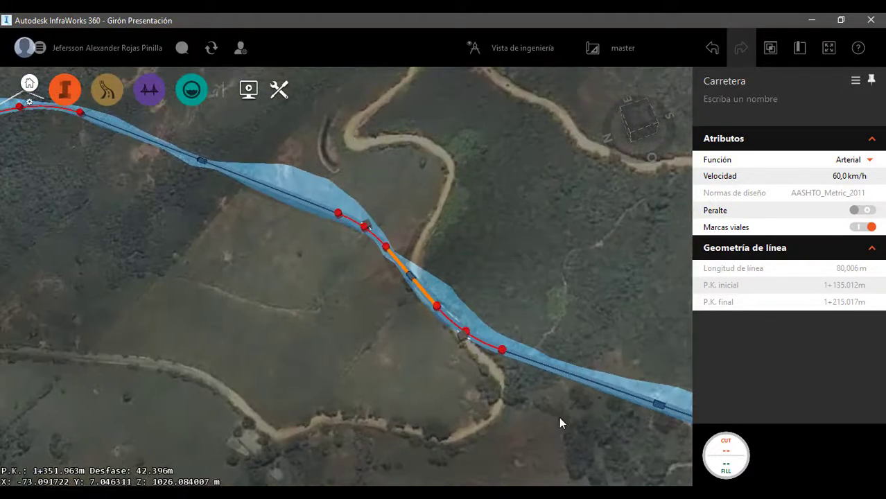
scroll(559, 417, "down", 1)
scroll(338, 197, "up", 3)
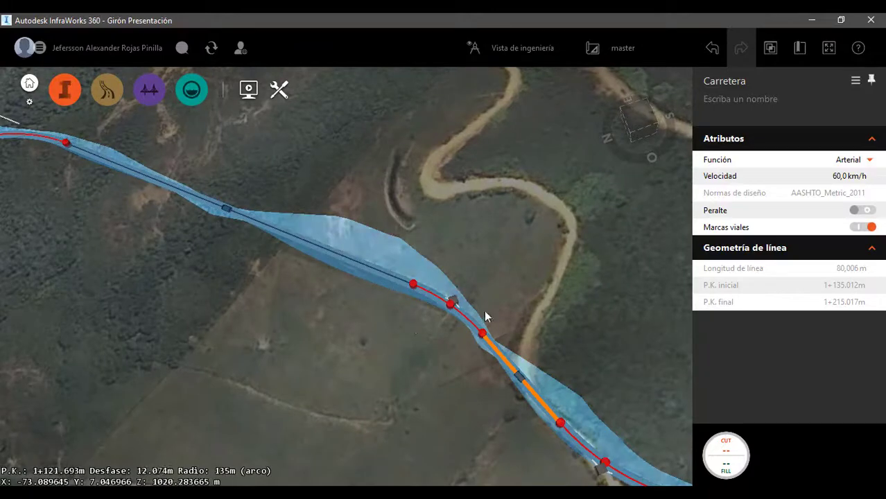
Step: Move the vertex of the curve before the short tangent back toward the road's start, to about X -73.08935, Y 7.04723
left_click(340, 259)
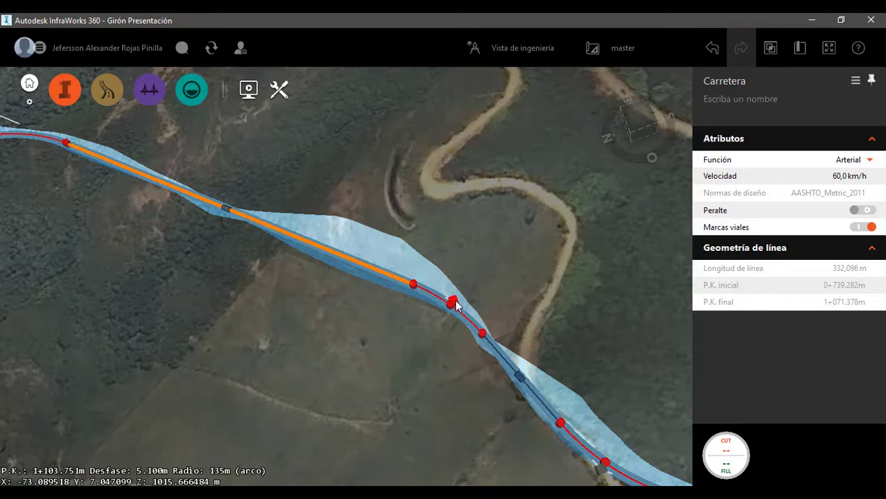
left_click(473, 275)
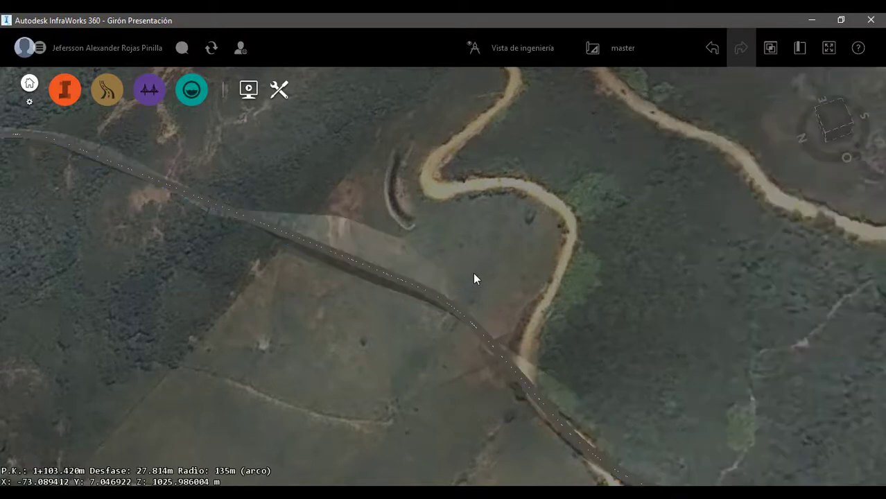
left_click(444, 301)
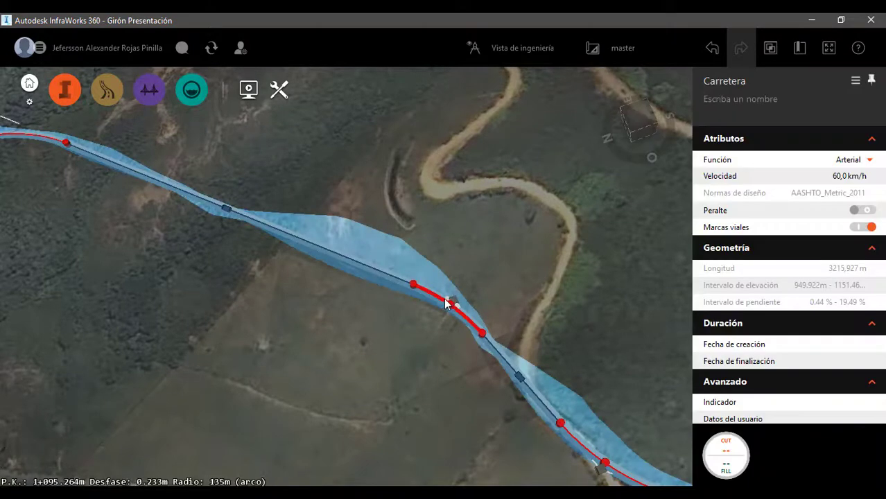
left_click_drag(455, 303, 428, 287)
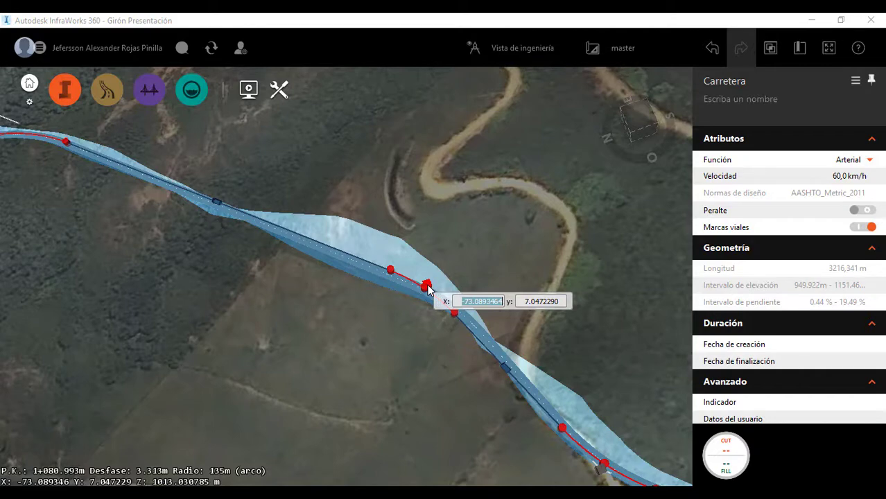
left_click_drag(428, 290, 431, 288)
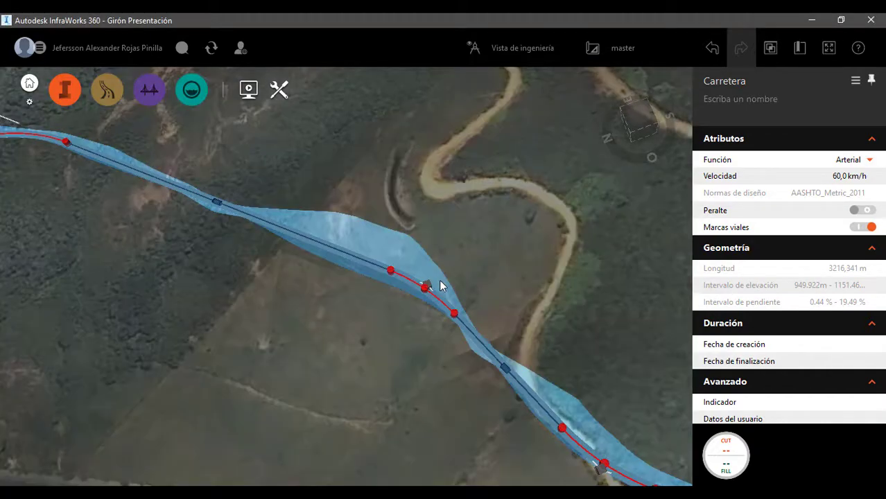
Step: Select the tangents after and before the moved curve in turn and check each one's length
scroll(433, 236, "down", 3)
scroll(505, 336, "up", 4)
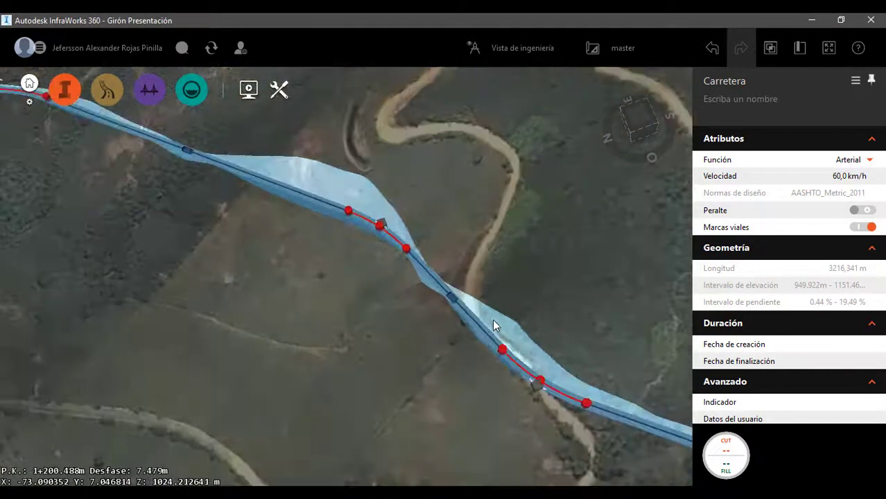
left_click(470, 338)
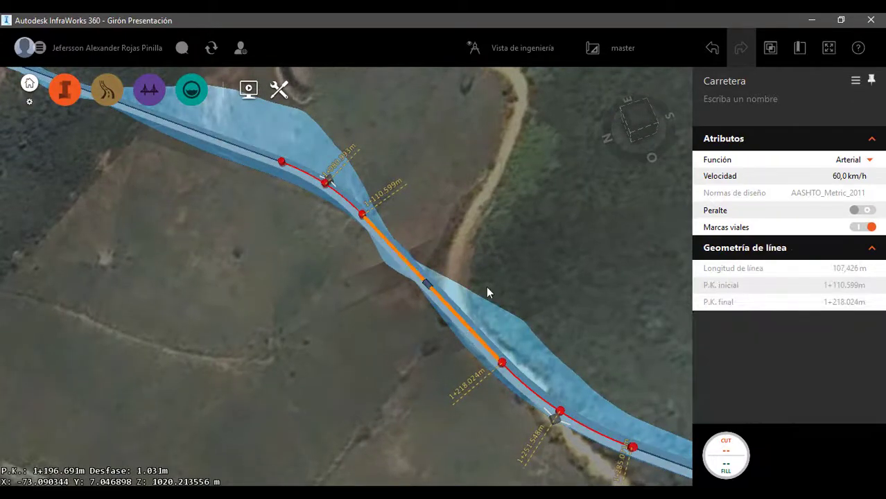
scroll(546, 233, "down", 4)
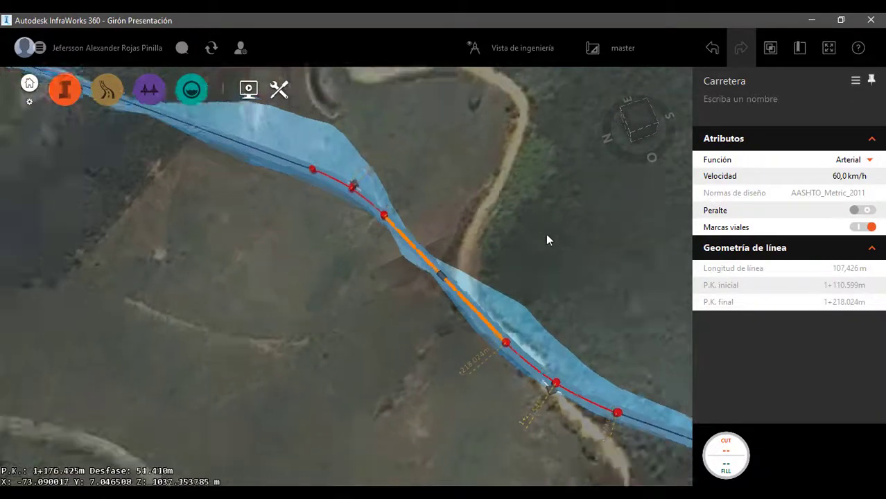
left_click(330, 175)
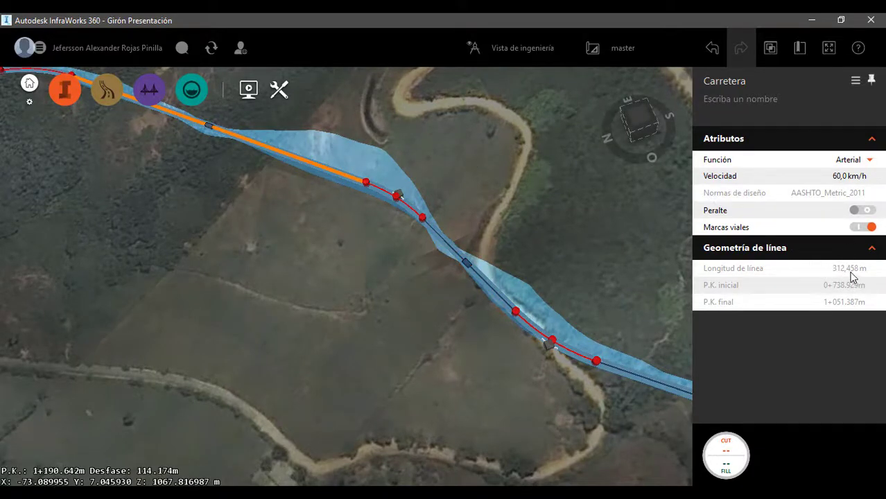
scroll(263, 256, "down", 6)
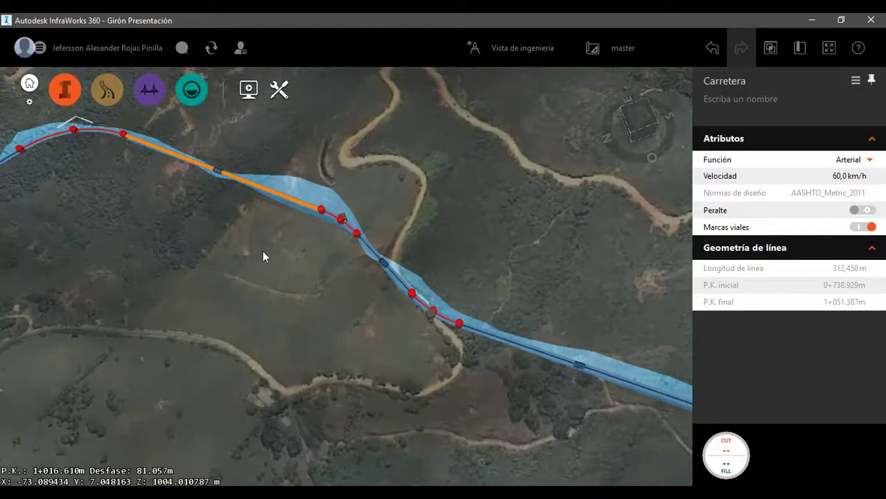
Step: Select the long tangent leading into the gentle 135 m radius curve near station 1+561 and check its length
scroll(449, 285, "up", 6)
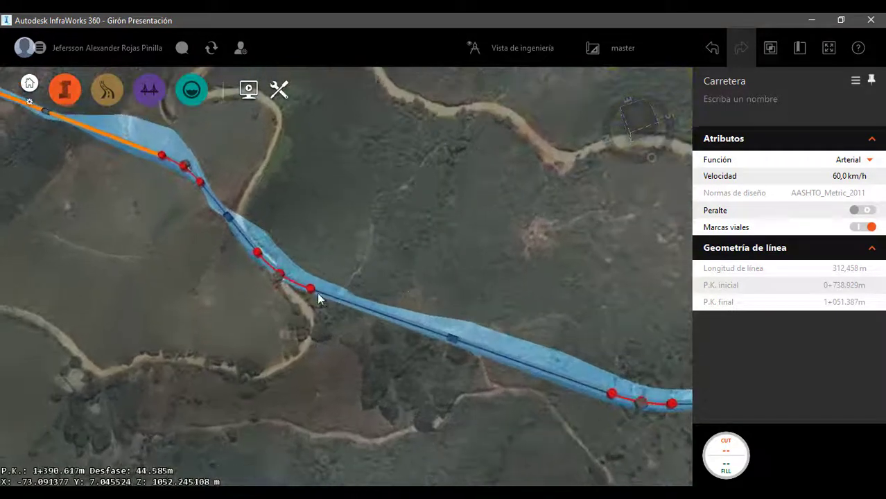
scroll(117, 319, "down", 2)
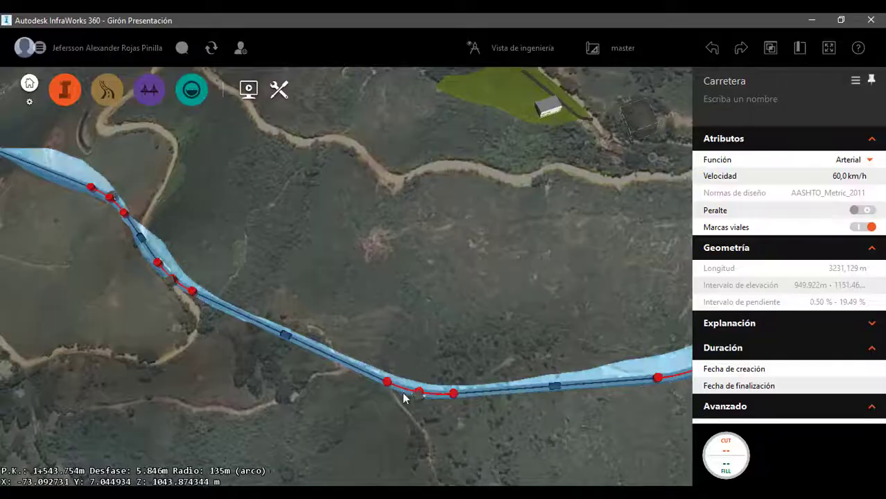
scroll(427, 414, "up", 3)
scroll(569, 413, "down", 3)
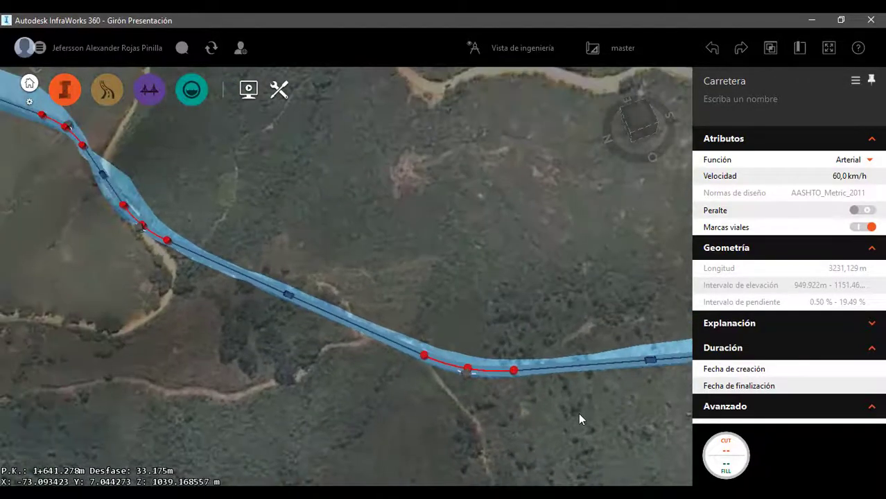
scroll(494, 389, "up", 2)
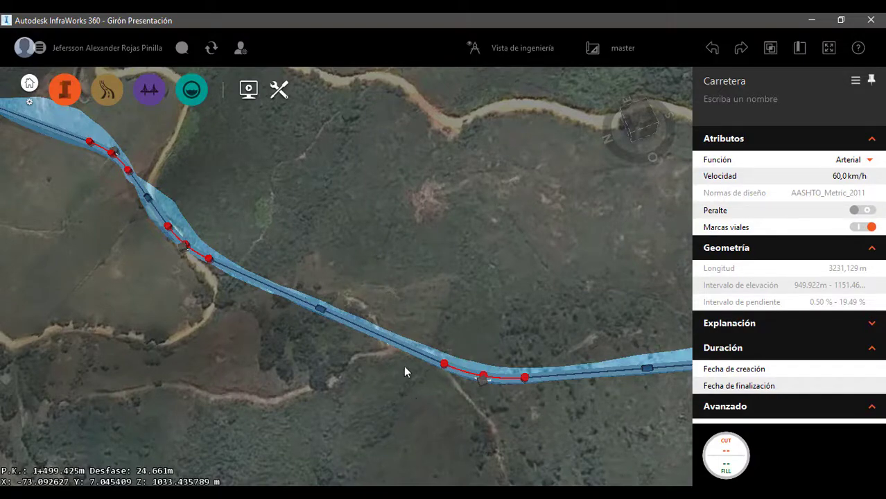
scroll(415, 308, "up", 4)
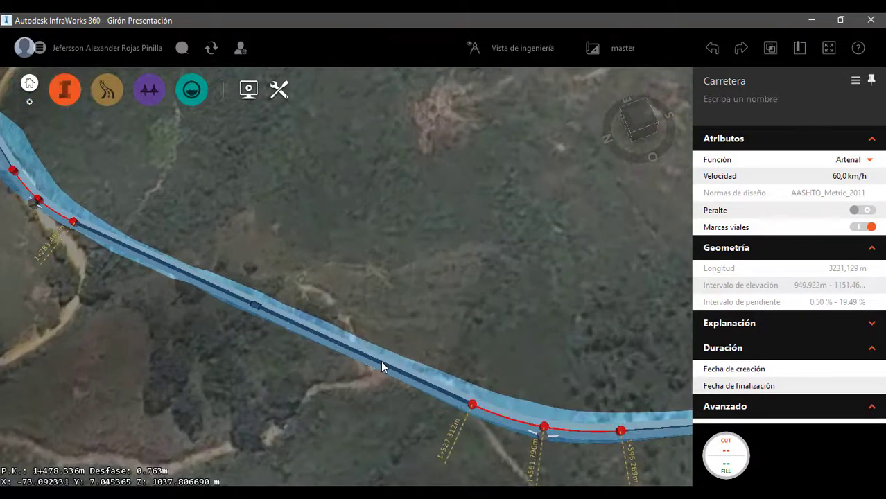
left_click(383, 365)
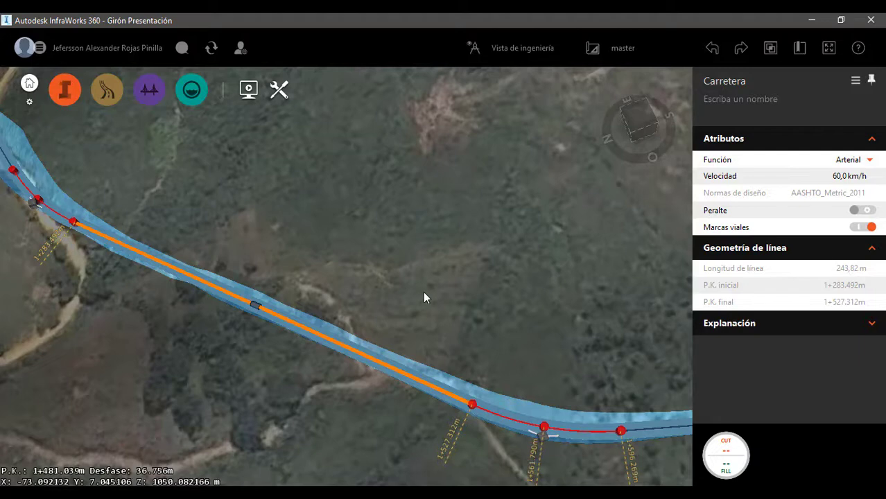
scroll(180, 245, "down", 3)
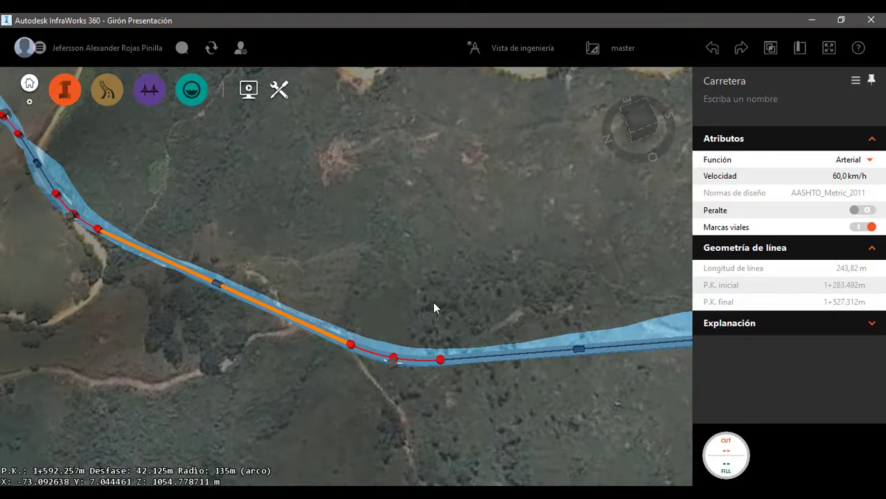
Step: Try to delete the vertex of the gentle curve near station 1+561
scroll(89, 367, "down", 3)
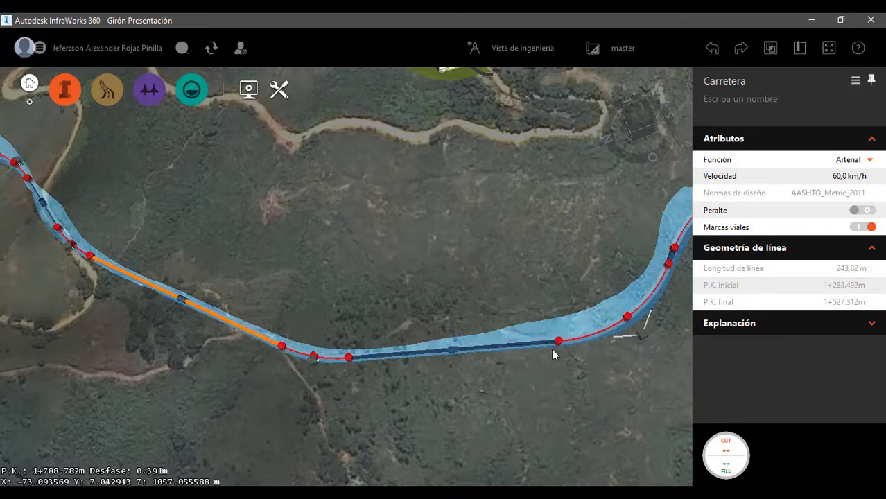
scroll(311, 381, "up", 2)
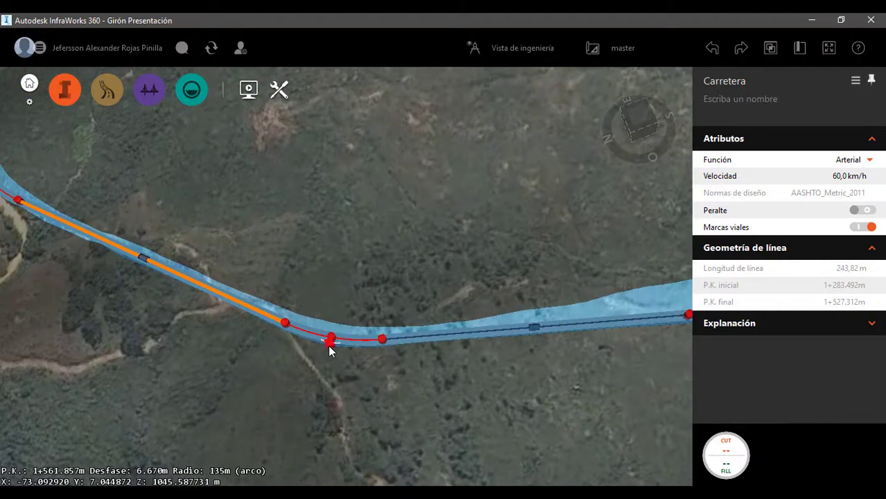
right_click(331, 340)
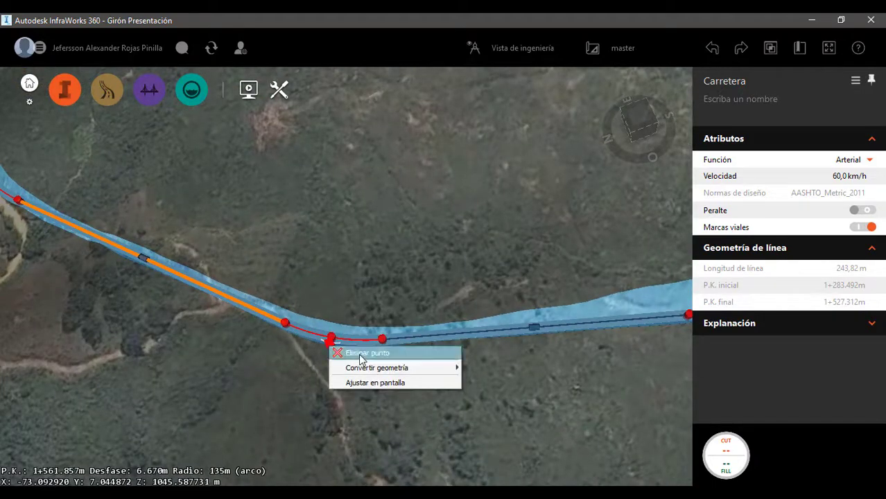
left_click(360, 353)
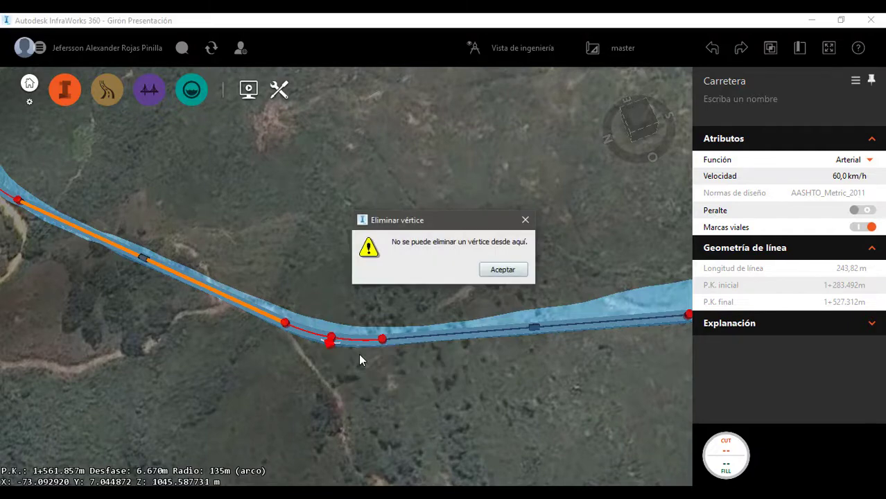
left_click(495, 272)
scroll(388, 267, "down", 1)
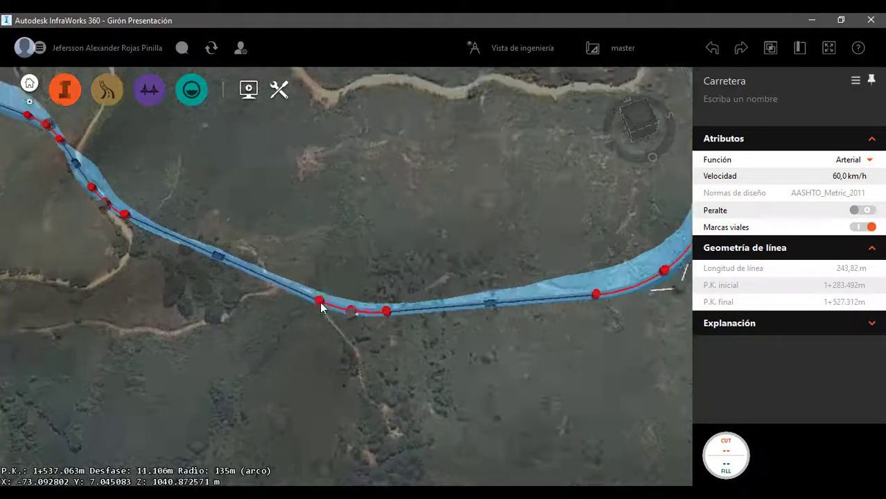
Step: Move the gentle curve's vertex inward to about X -73.09268, Y 7.04471 to flatten the bend
scroll(322, 305, "up", 2)
scroll(339, 301, "down", 1)
scroll(389, 263, "up", 1)
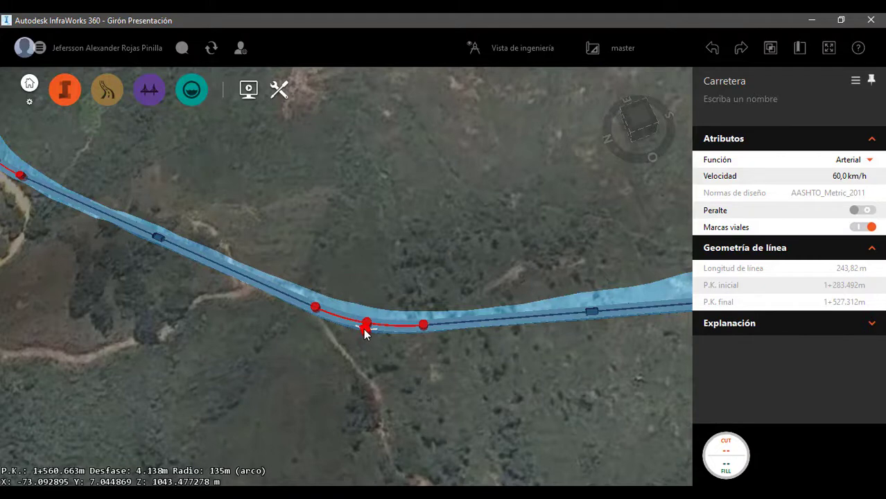
left_click_drag(365, 325, 376, 282)
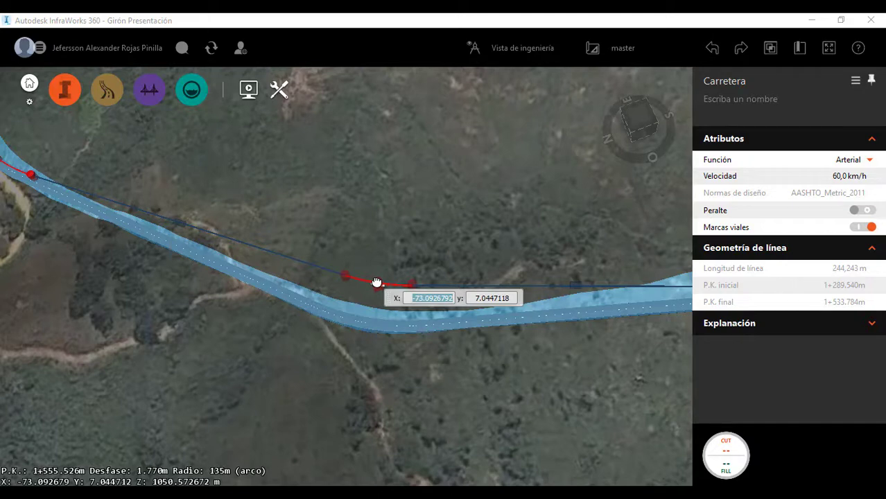
left_click_drag(376, 283, 376, 283)
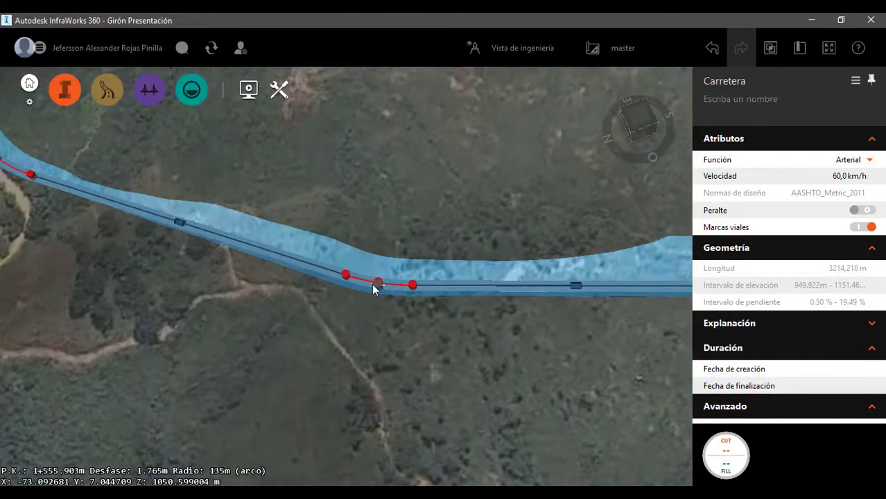
Step: Inspect the flattened curve and its adjoining tangents with the road deselected, and select the road again
scroll(451, 261, "up", 4)
scroll(422, 254, "down", 1)
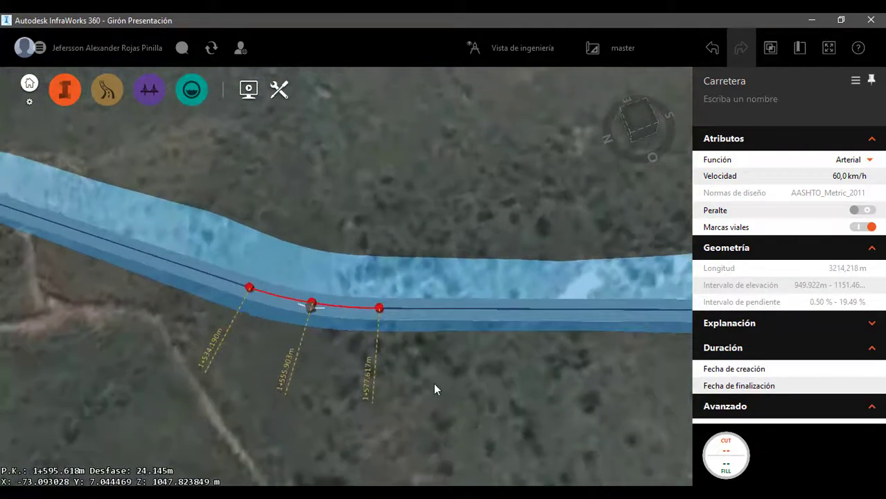
left_click(435, 384)
left_click_drag(435, 384, 582, 292)
scroll(582, 292, "down", 2)
scroll(288, 226, "down", 2)
scroll(319, 419, "down", 1)
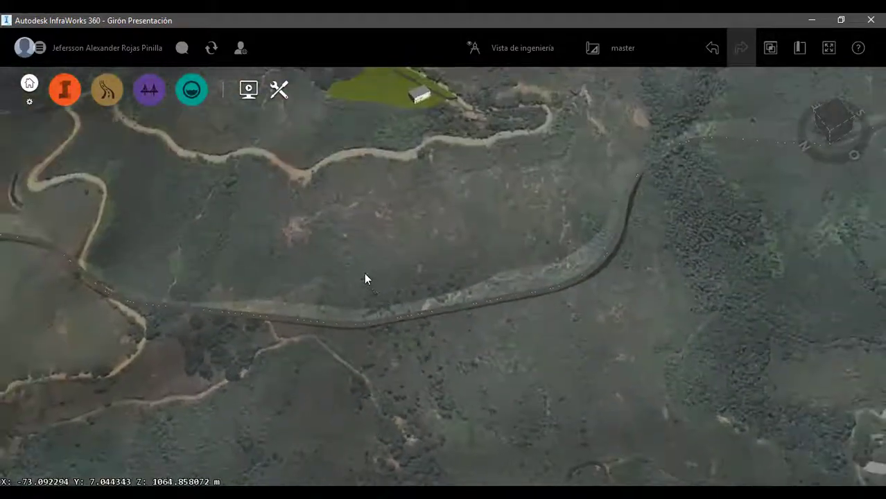
scroll(365, 274, "up", 2)
scroll(385, 392, "up", 2)
scroll(445, 363, "down", 1)
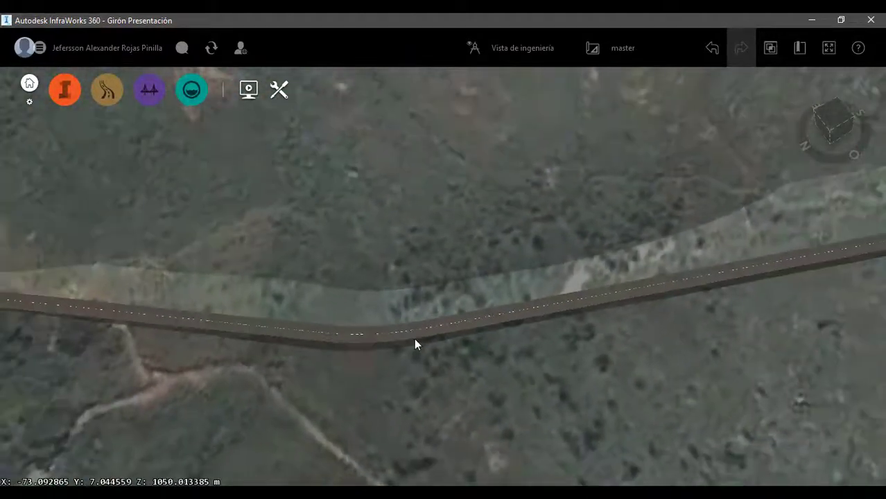
left_click(383, 261)
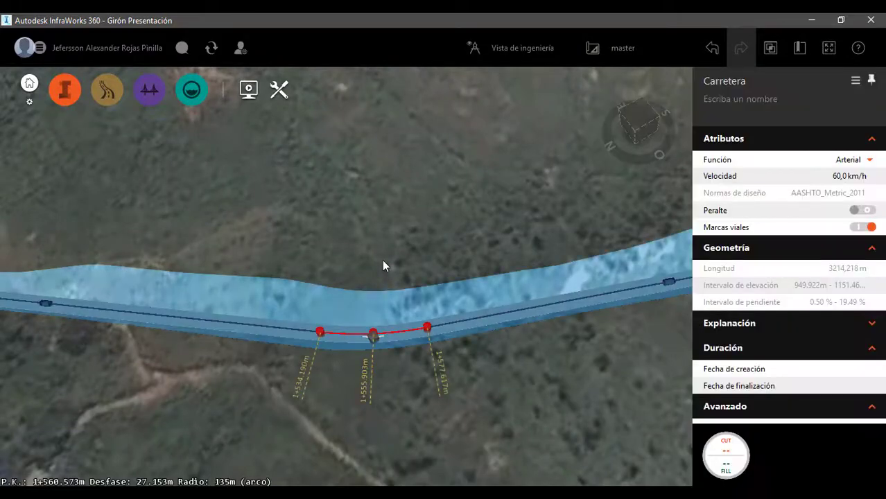
Step: Check the length of the long tangent leading into the gentle 135 m radius curve near station 1+556
scroll(448, 246, "down", 5)
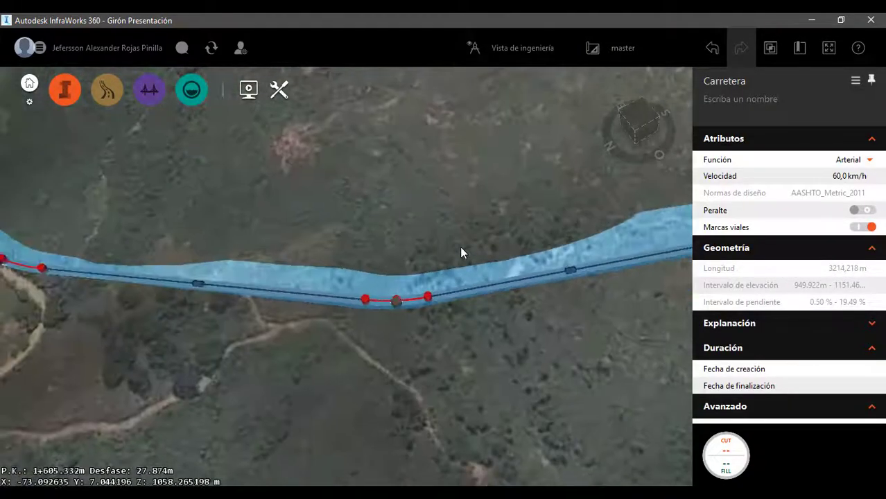
scroll(200, 425, "down", 2)
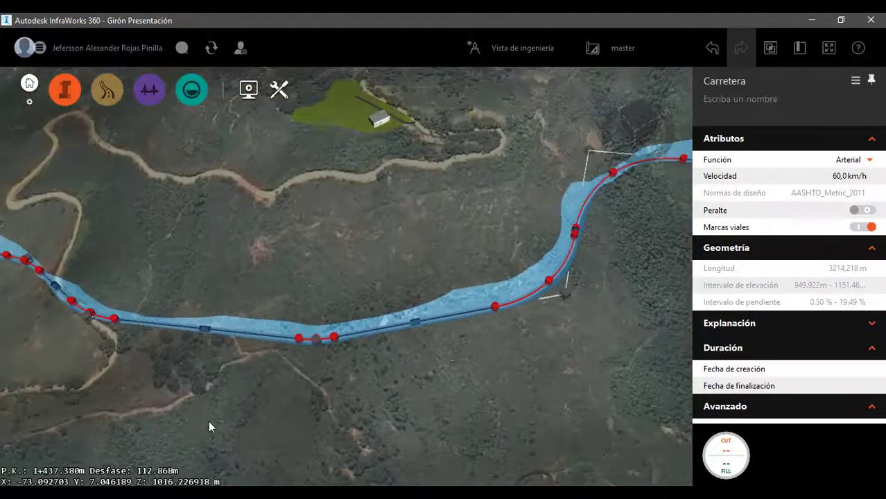
scroll(441, 346, "down", 2)
scroll(327, 352, "up", 3)
scroll(327, 352, "up", 3)
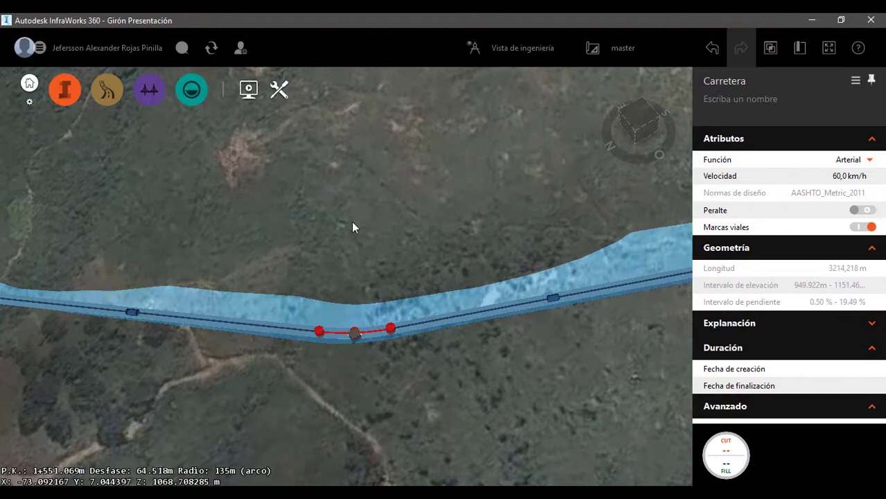
scroll(352, 222, "down", 4)
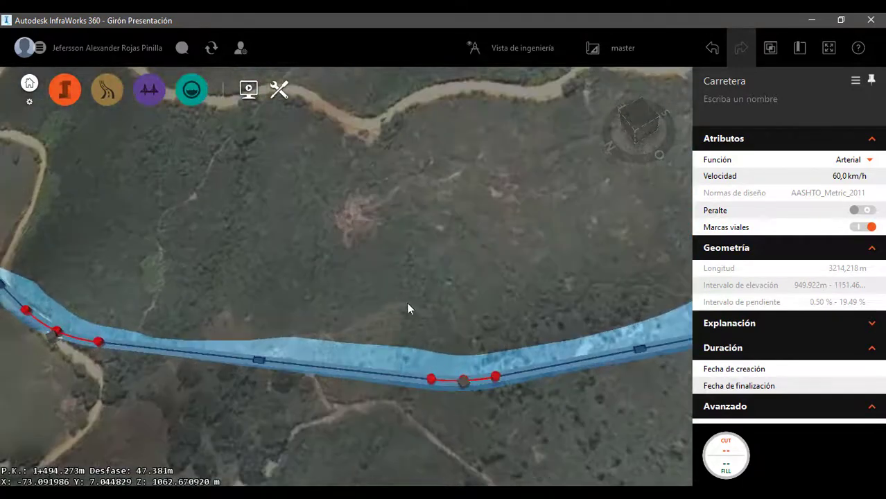
scroll(484, 394, "up", 3)
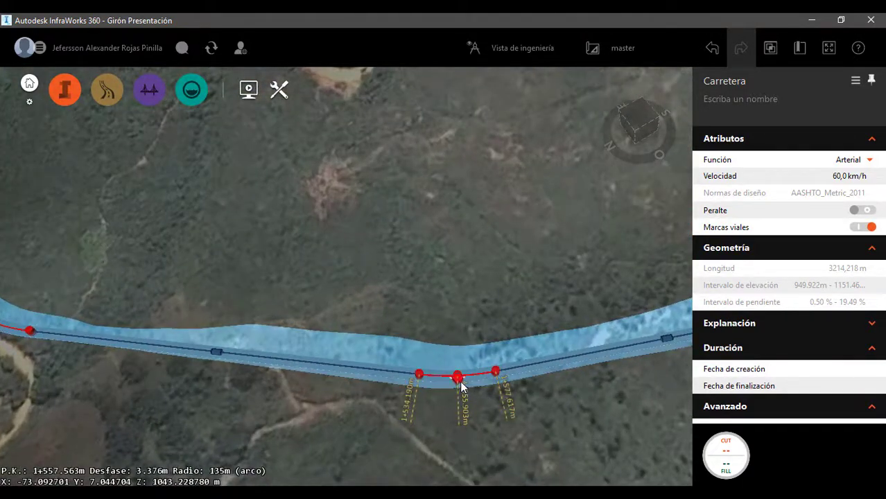
scroll(514, 385, "down", 2)
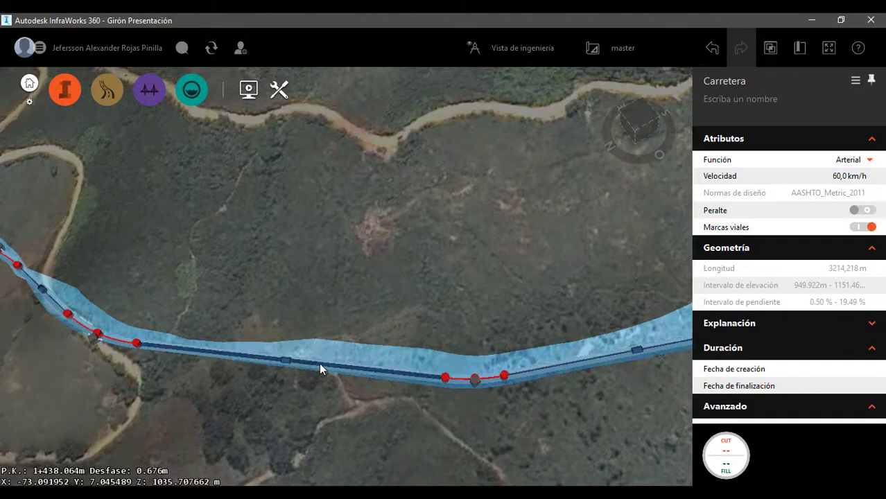
left_click(319, 368)
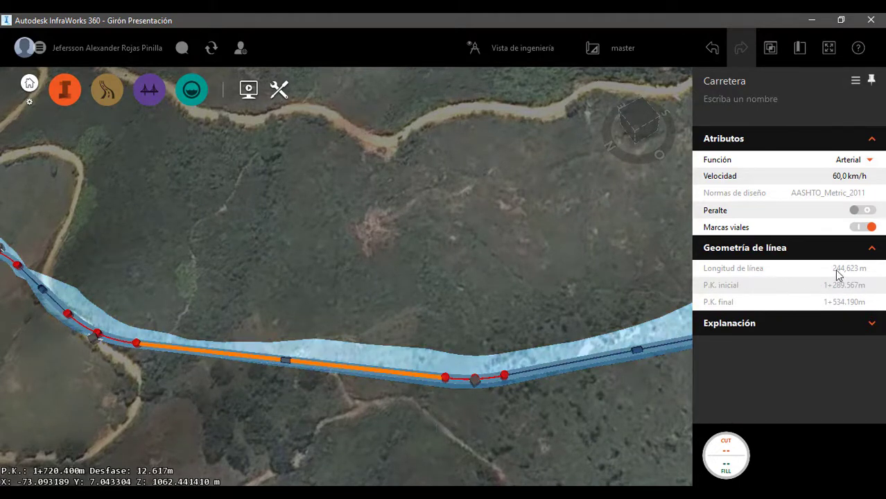
scroll(80, 423, "down", 3)
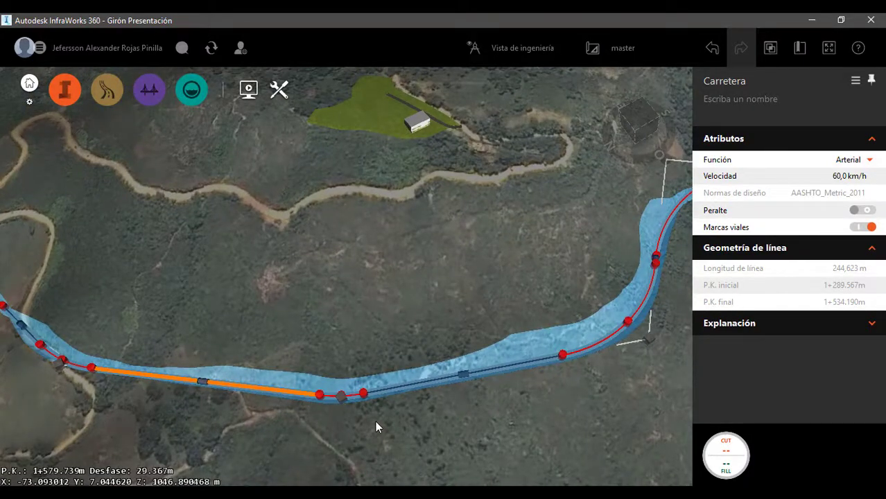
Step: Move the gentle curve's vertex forward along the road to about X -73.0928818, Y 7.0444872, lengthening the tangent before it
scroll(376, 421, "up", 5)
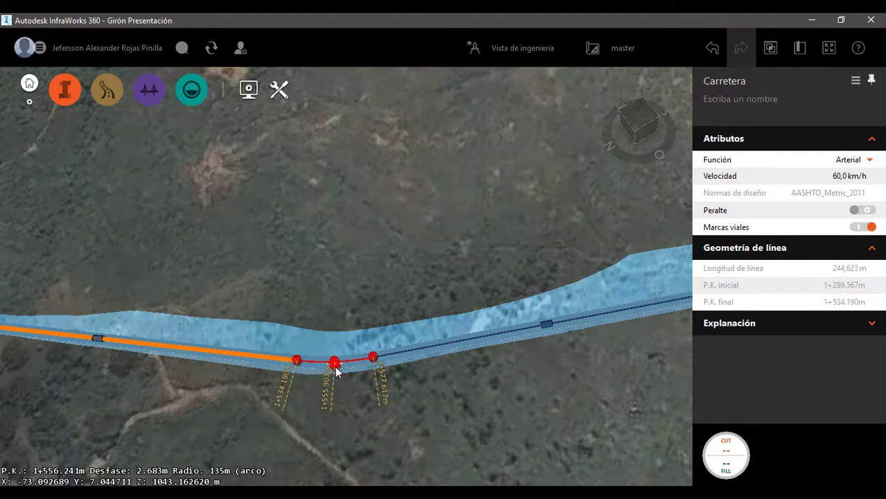
left_click_drag(335, 372, 393, 369)
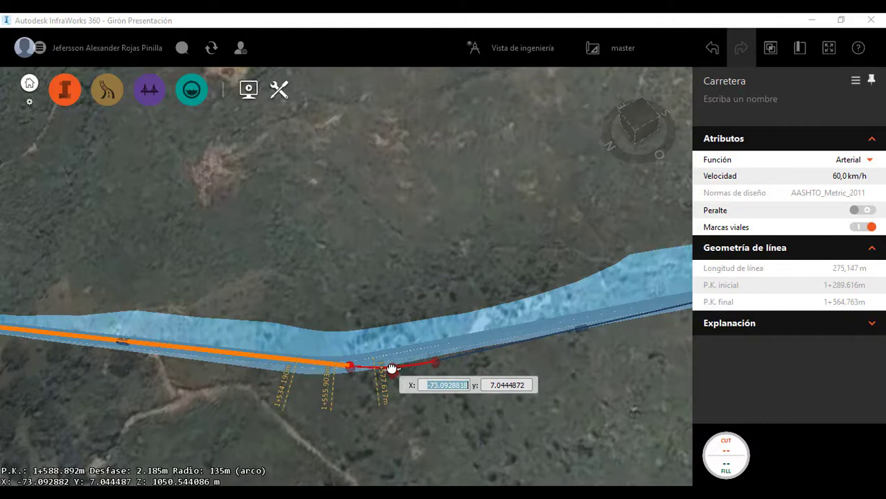
left_click_drag(393, 368, 393, 369)
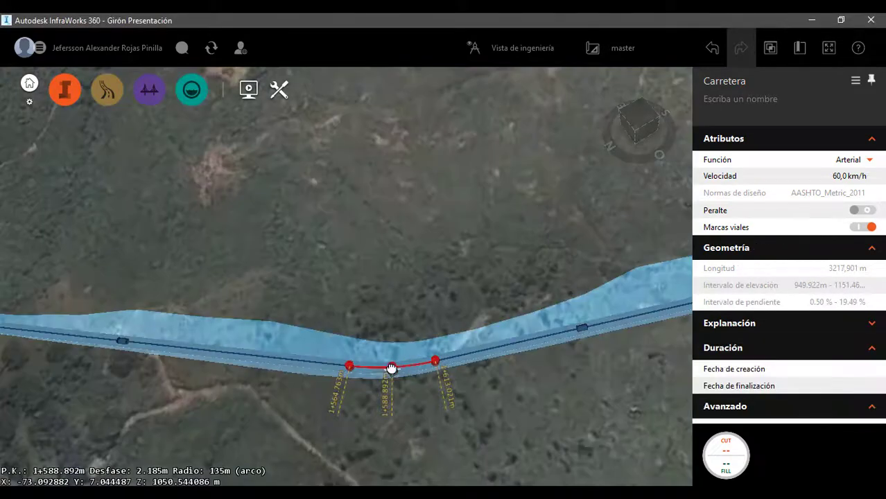
Step: Select the long tangent before the moved curve, starting near station 1+290, and check its length
scroll(419, 282, "down", 3)
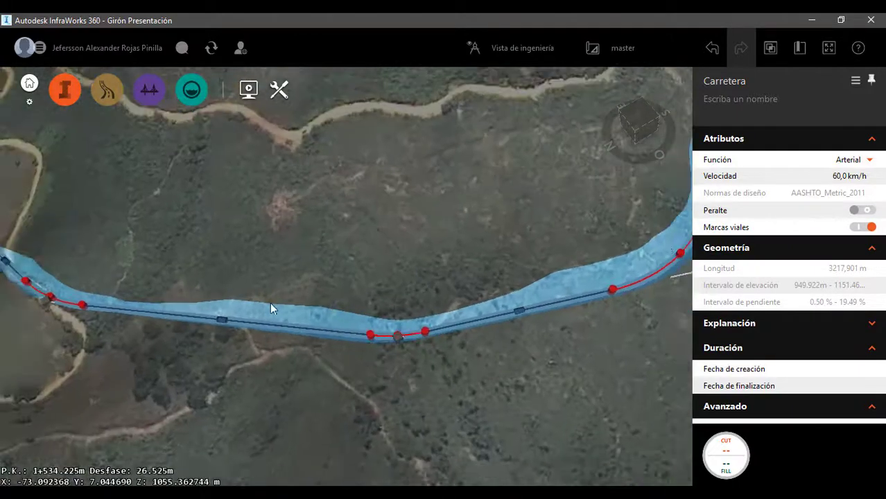
scroll(270, 303, "up", 4)
scroll(292, 414, "down", 2)
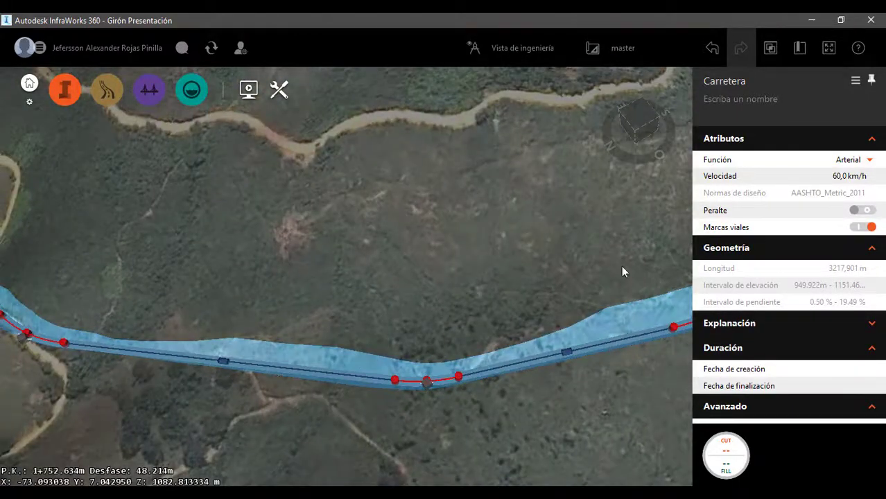
left_click(299, 371)
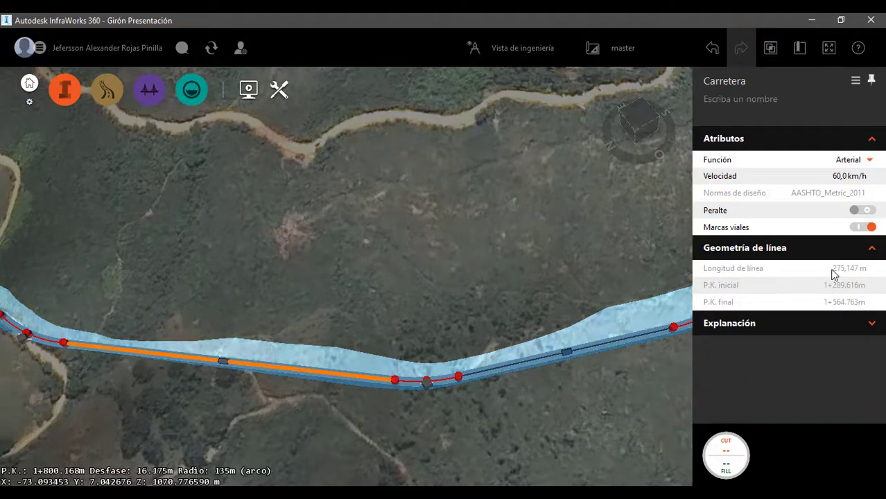
scroll(263, 284, "down", 2)
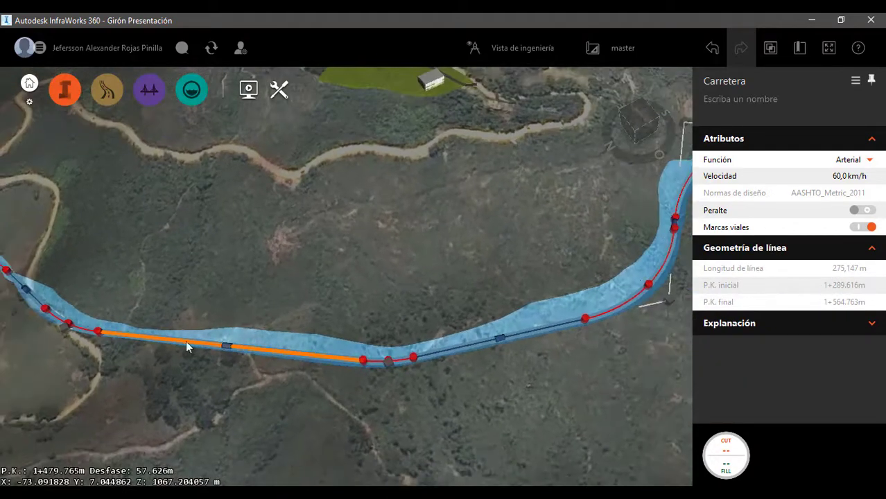
Step: Examine the alignment on both sides of the moved curve, from the opposing curves near station 1+200 to the sharp bend past 1+800
scroll(98, 415, "down", 3)
scroll(416, 352, "up", 4)
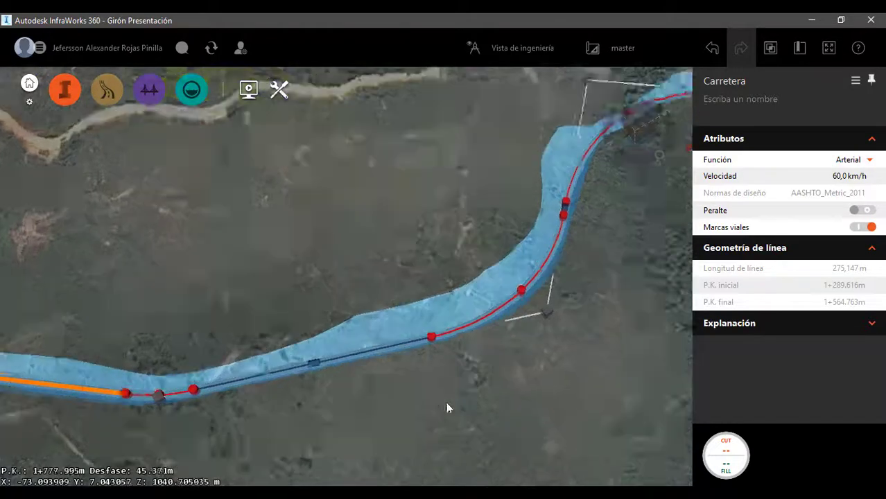
scroll(468, 411, "up", 5)
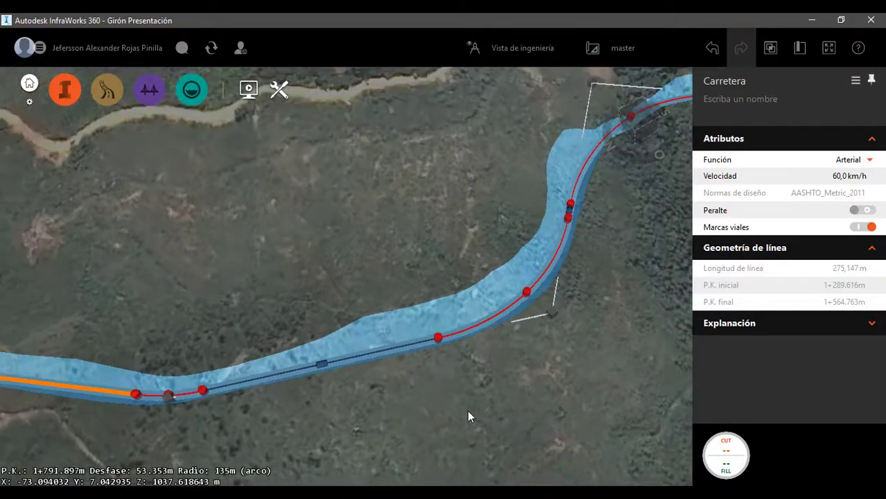
scroll(353, 332, "down", 6)
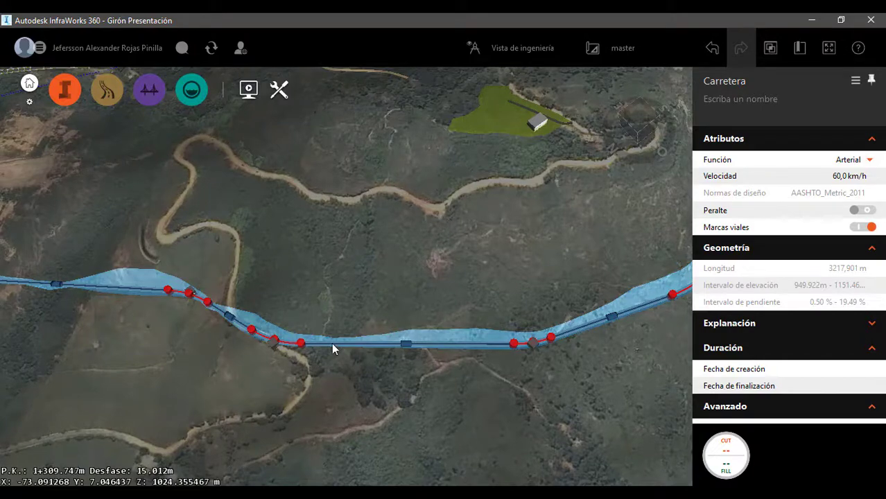
scroll(367, 330, "up", 3)
scroll(87, 416, "down", 2)
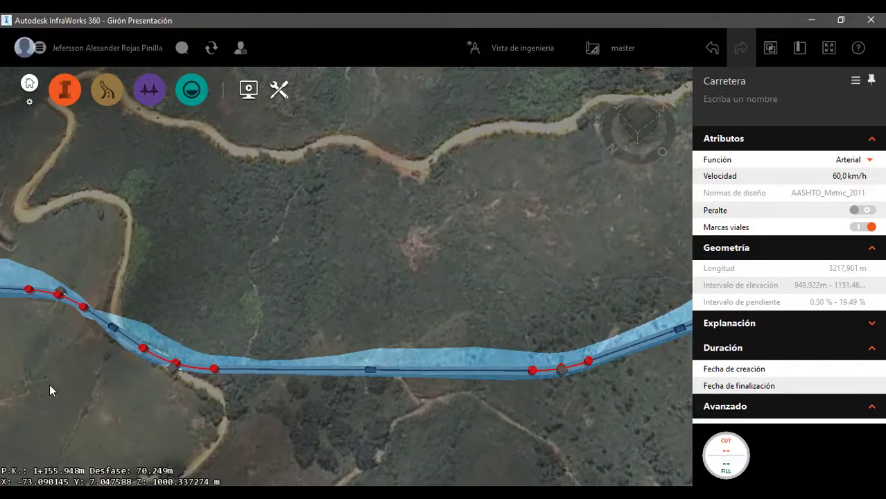
scroll(17, 392, "down", 1)
scroll(19, 396, "down", 2)
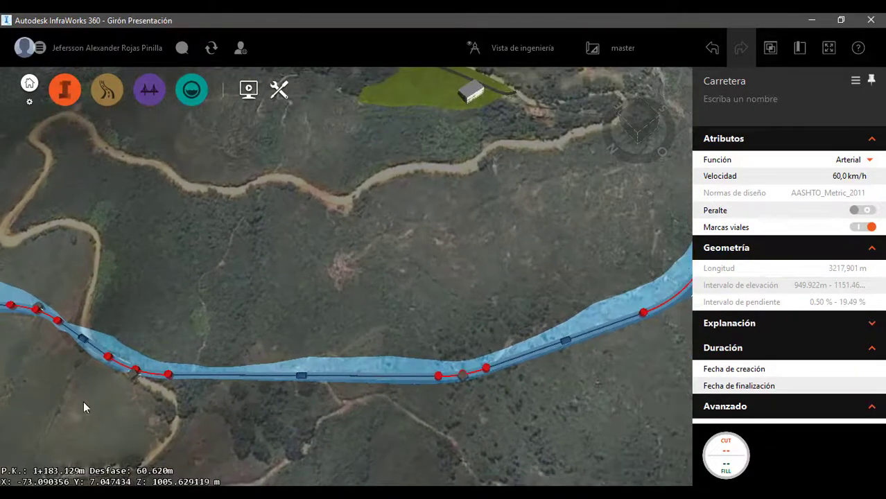
scroll(600, 395, "down", 2)
scroll(482, 313, "down", 1)
scroll(480, 311, "down", 1)
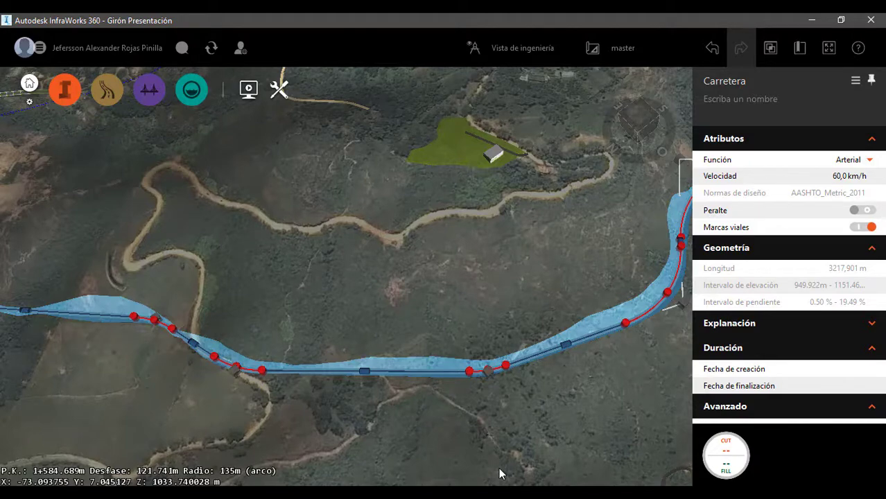
scroll(484, 338, "up", 1)
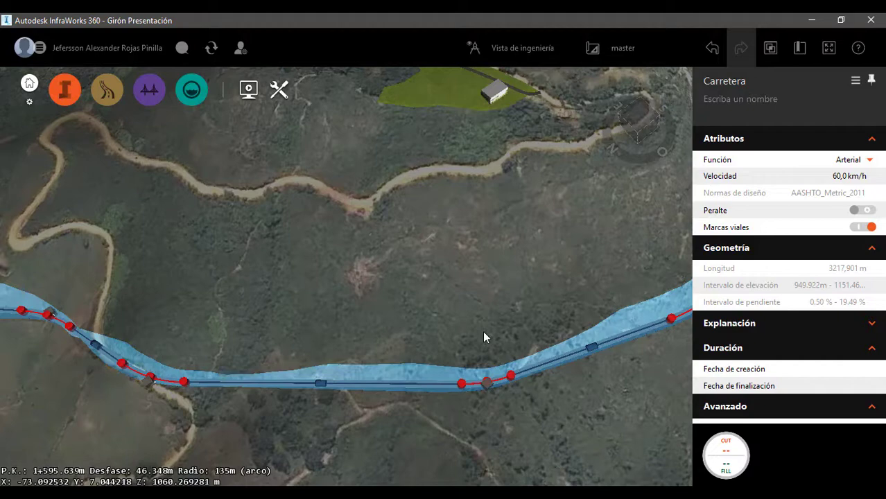
scroll(330, 376, "down", 2)
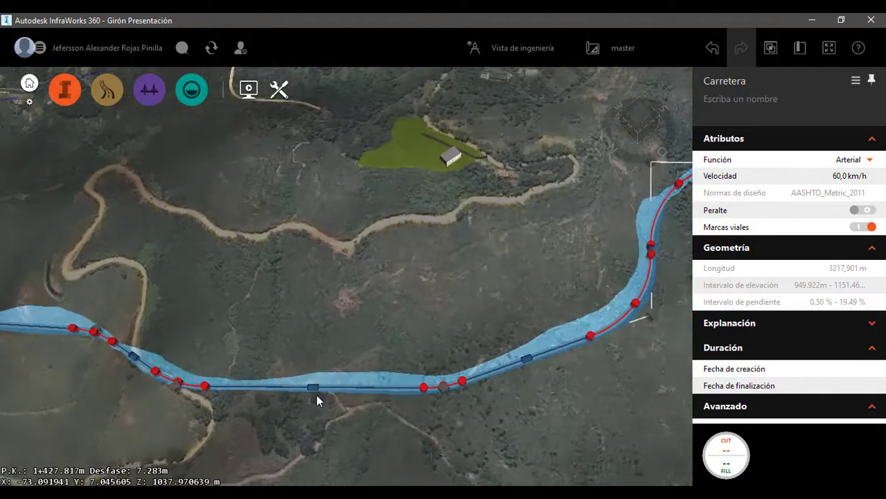
scroll(395, 429, "down", 1)
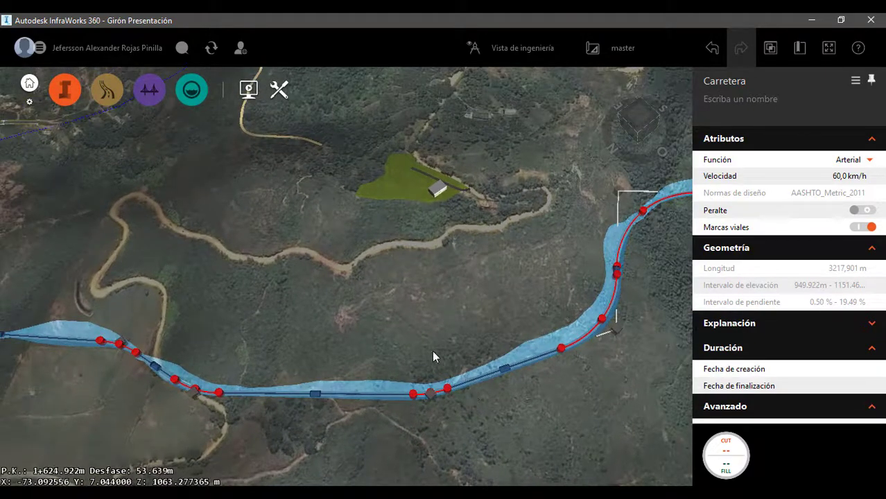
Step: Examine the earlier curves and tangents back past station 0+920, and view the deselected road near X -73.0867, Y 7.0510
scroll(427, 360, "up", 1)
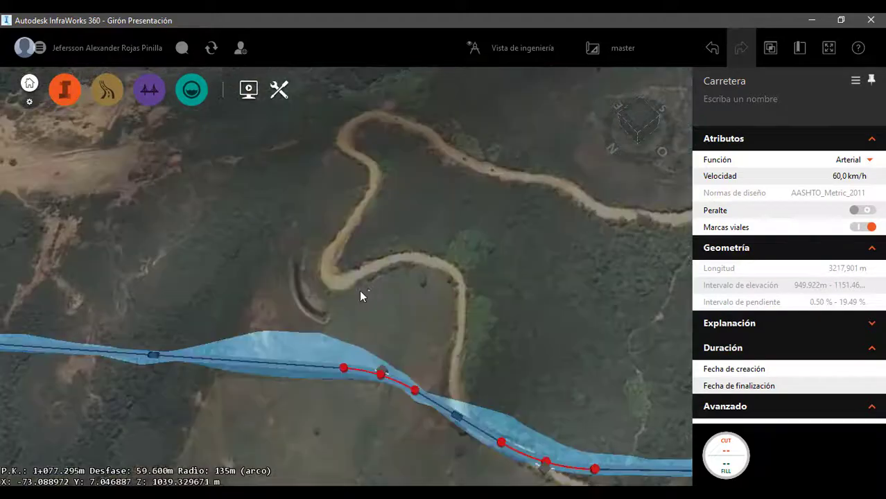
scroll(365, 288, "down", 2)
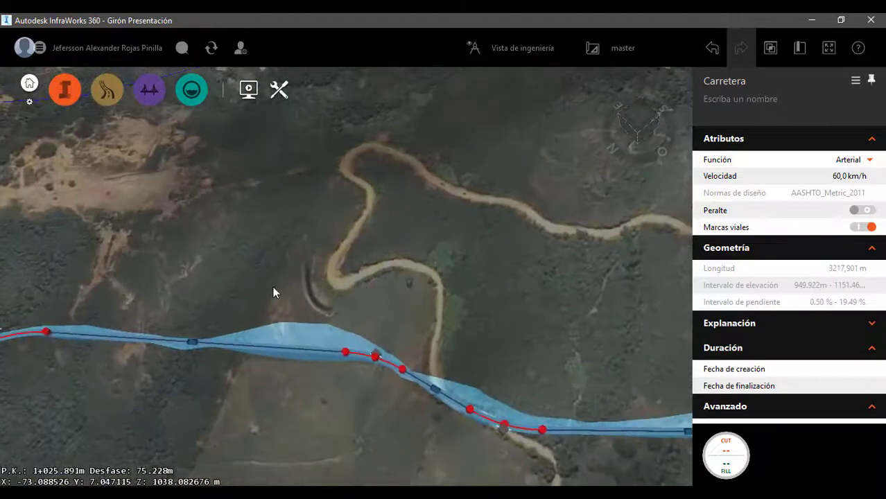
scroll(192, 297, "down", 1)
scroll(137, 324, "down", 2)
middle_click_drag(137, 324, 214, 279)
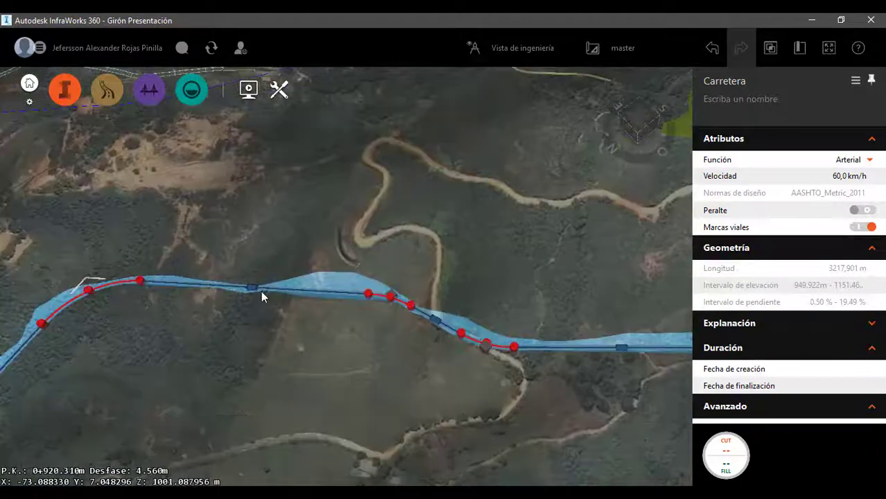
scroll(196, 358, "down", 1)
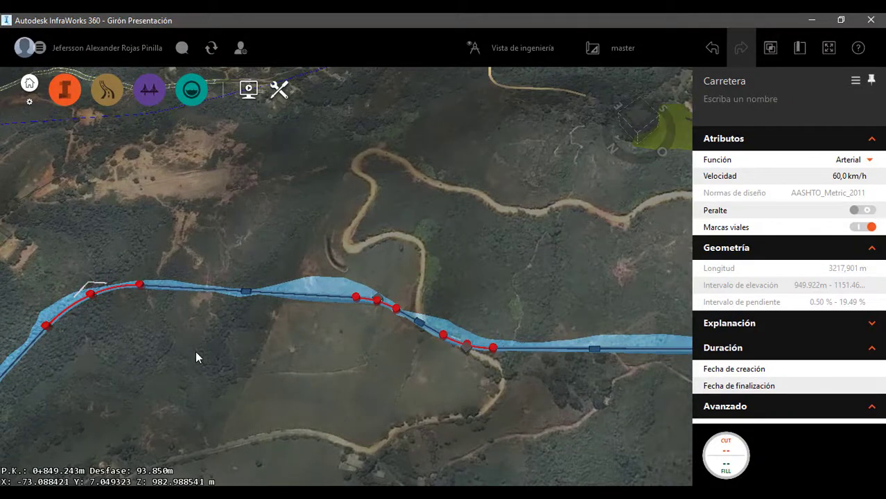
scroll(89, 366, "down", 1)
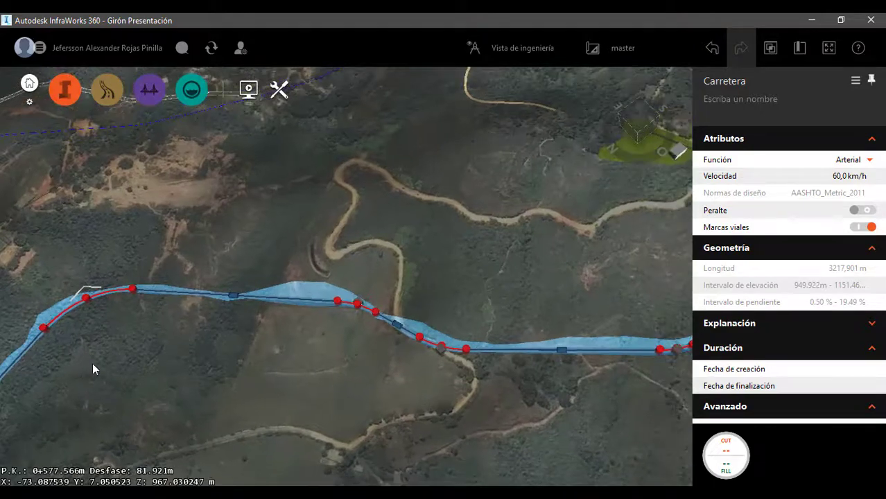
scroll(526, 330, "up", 2)
scroll(187, 411, "down", 2)
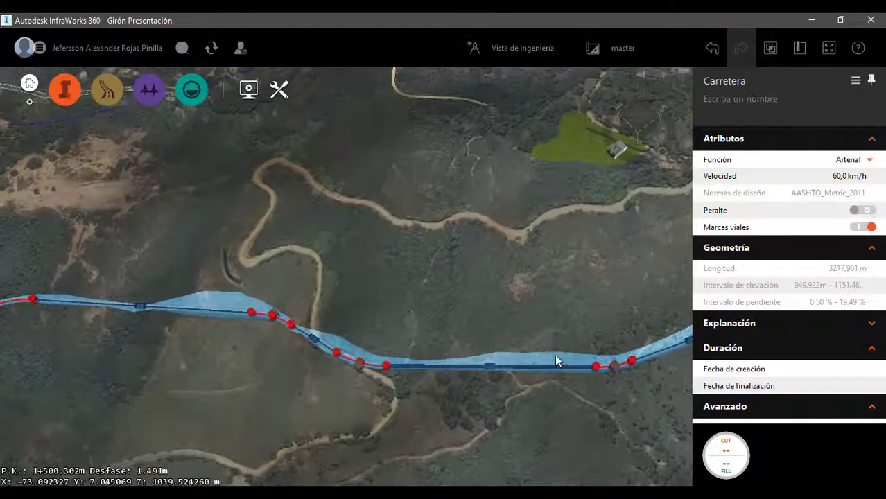
scroll(556, 355, "up", 2)
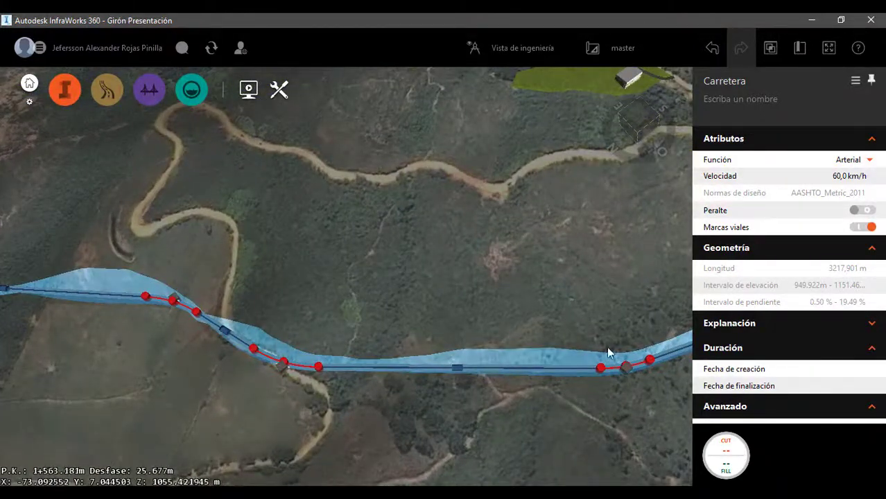
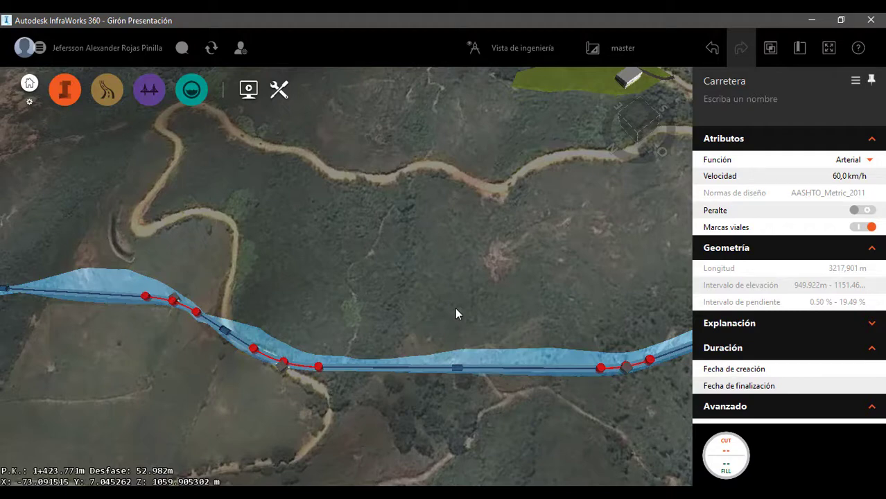
scroll(168, 393, "down", 3)
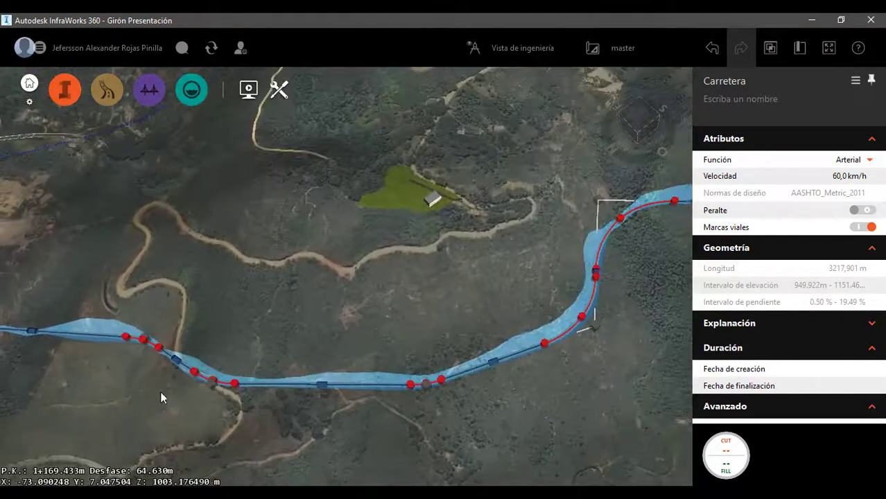
scroll(595, 348, "up", 3)
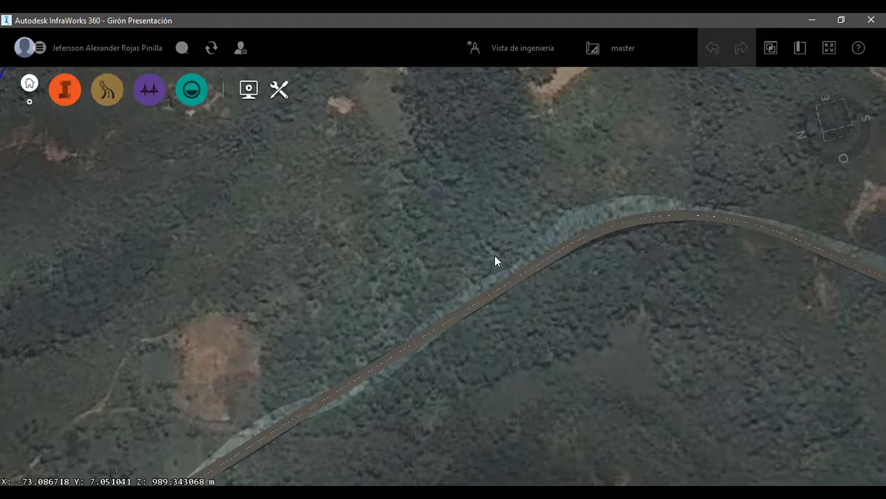
scroll(495, 258, "up", 3)
scroll(545, 245, "down", 3)
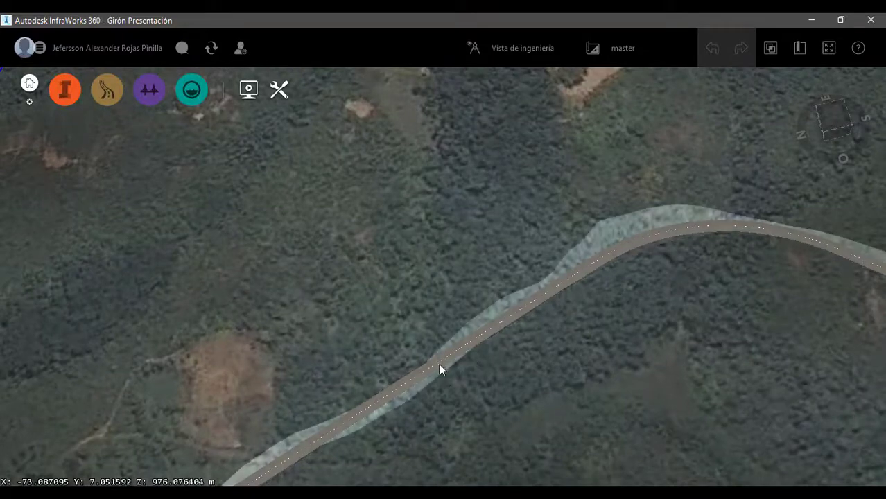
Step: Convert the gentle curve near station 0+163, close to the road's start, to spiral-curve-spiral geometry
scroll(642, 254, "down", 2)
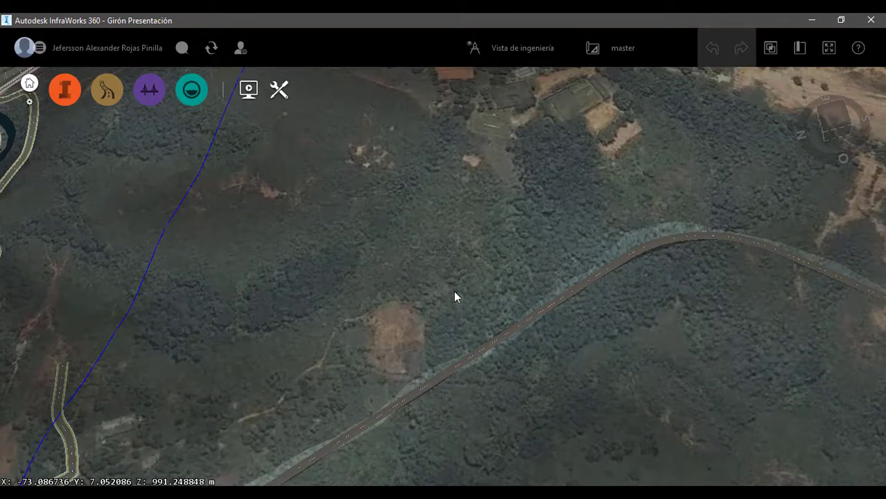
left_click(271, 493)
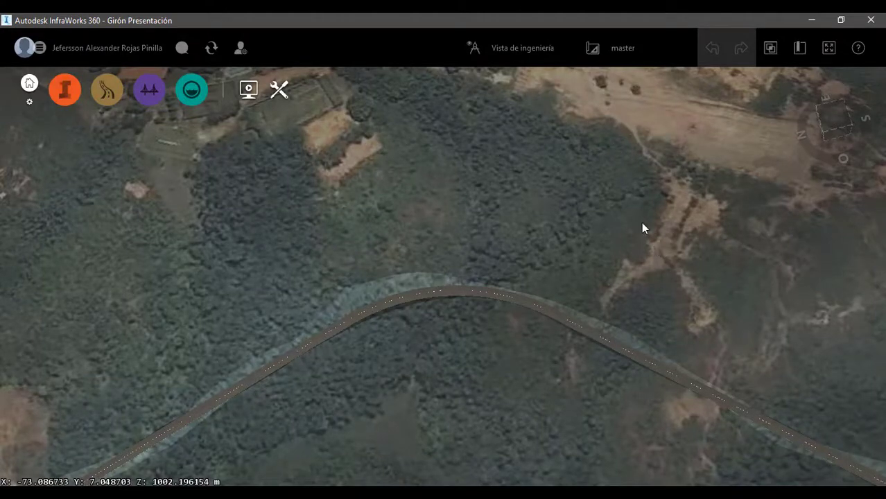
scroll(642, 222, "down", 5)
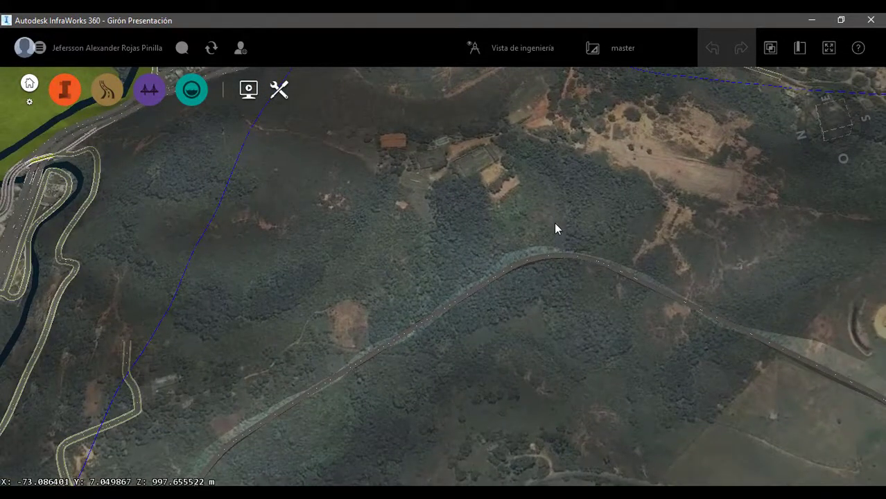
scroll(534, 223, "down", 2)
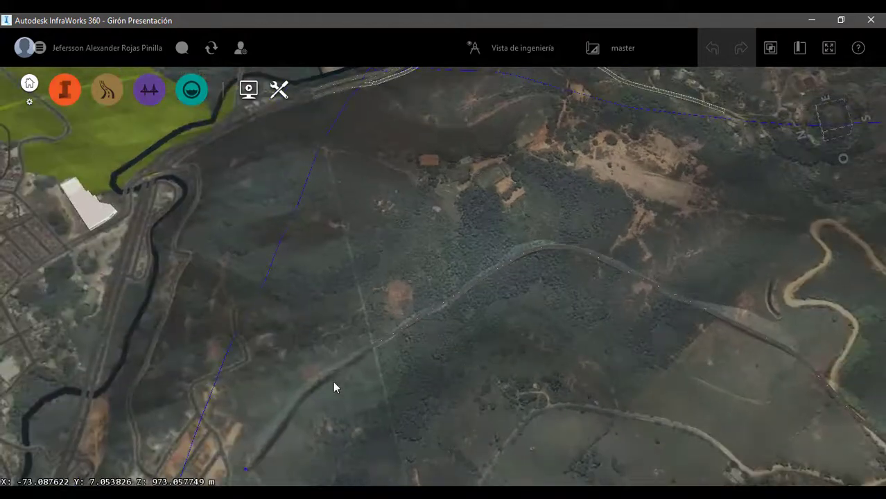
scroll(329, 405, "up", 5)
scroll(329, 401, "up", 2)
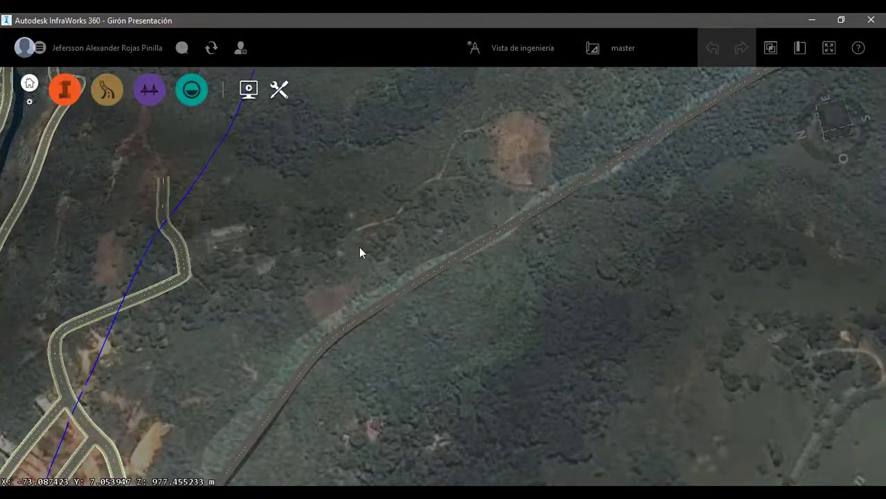
scroll(360, 249, "down", 2)
scroll(331, 295, "up", 2)
scroll(330, 296, "up", 2)
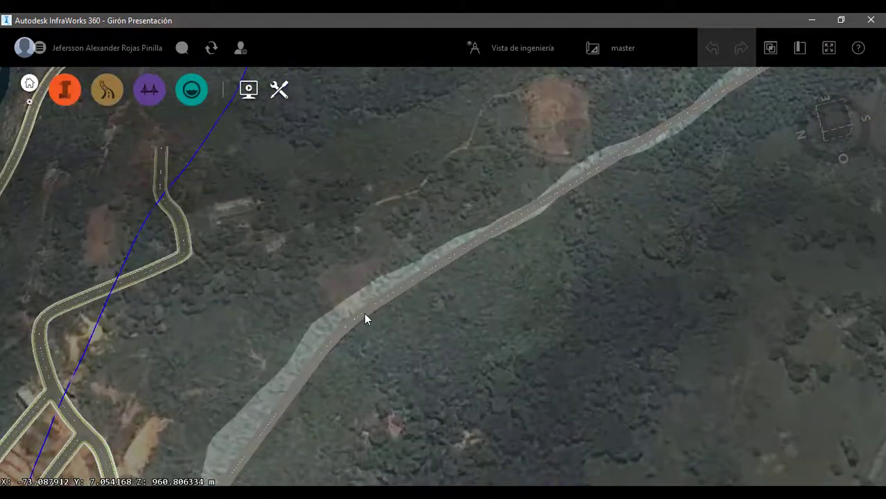
left_click(364, 313)
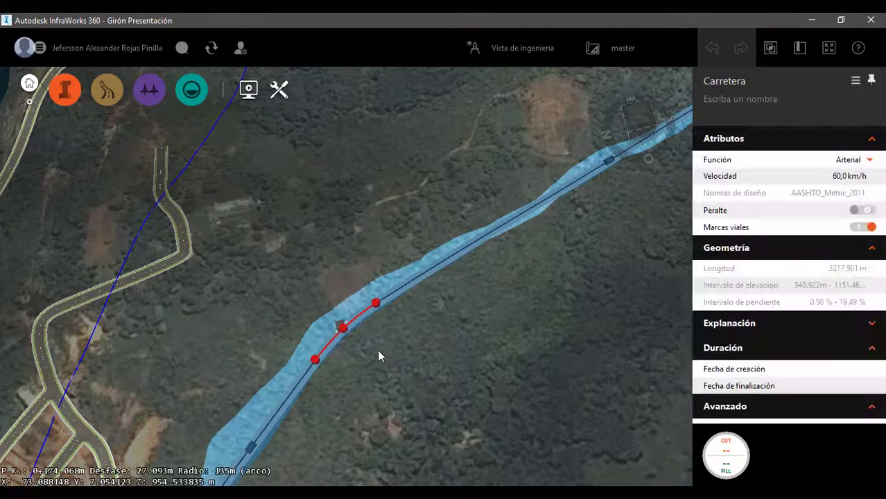
scroll(341, 261, "up", 3)
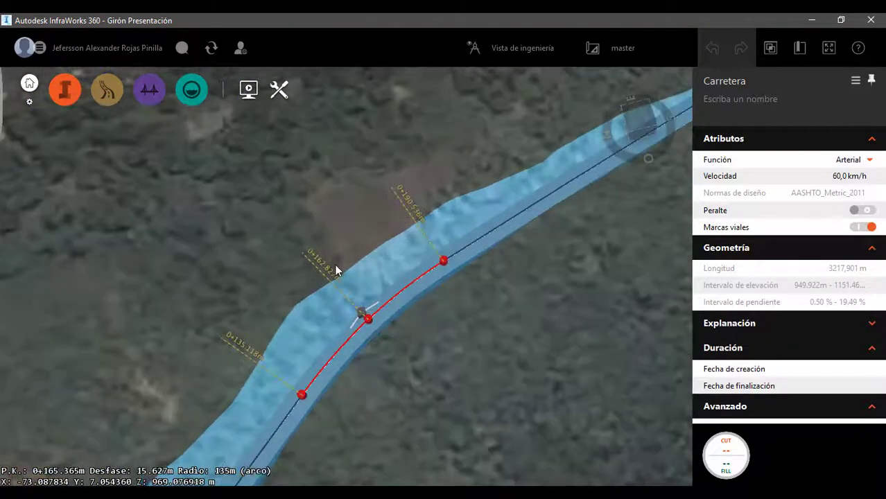
right_click(366, 317)
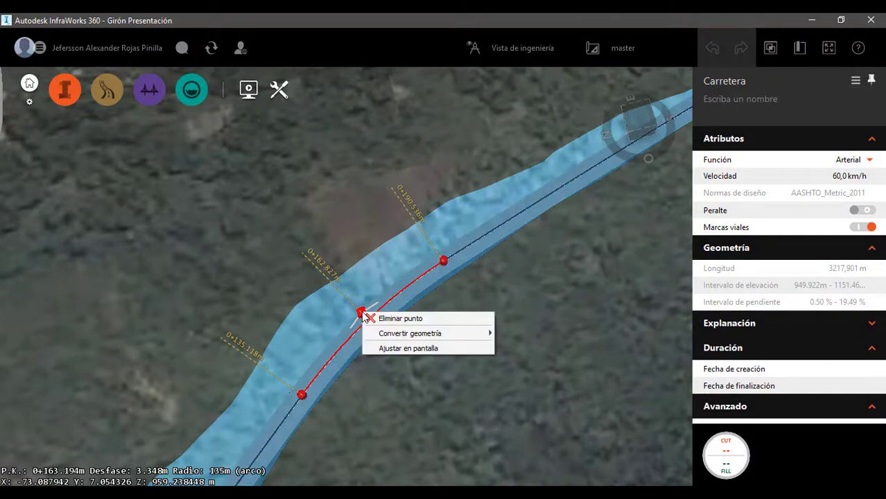
mouse_move(399, 339)
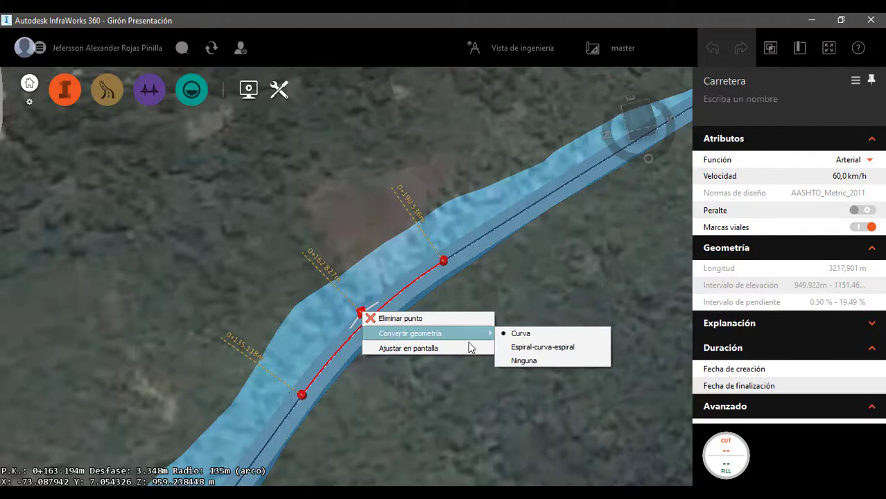
left_click(535, 350)
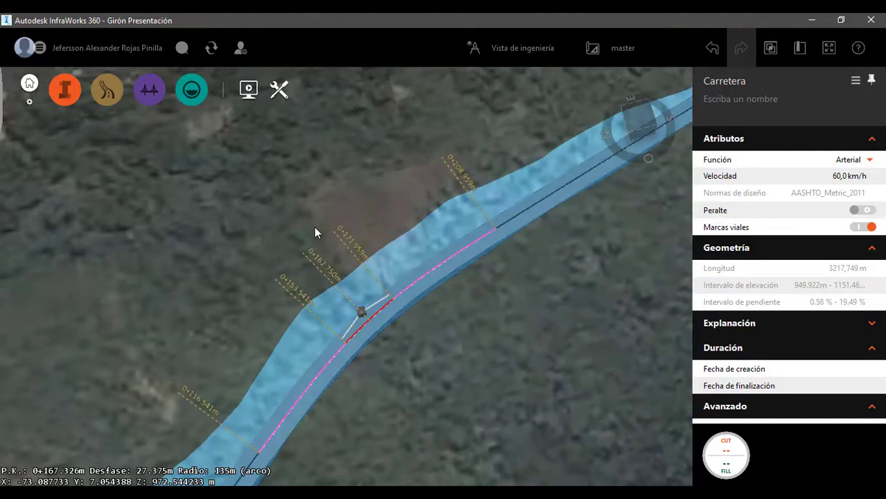
Step: Examine the converted curve's entry spiral, central arc and exit spiral along the road near its start
scroll(313, 218, "down", 3)
scroll(242, 301, "up", 2)
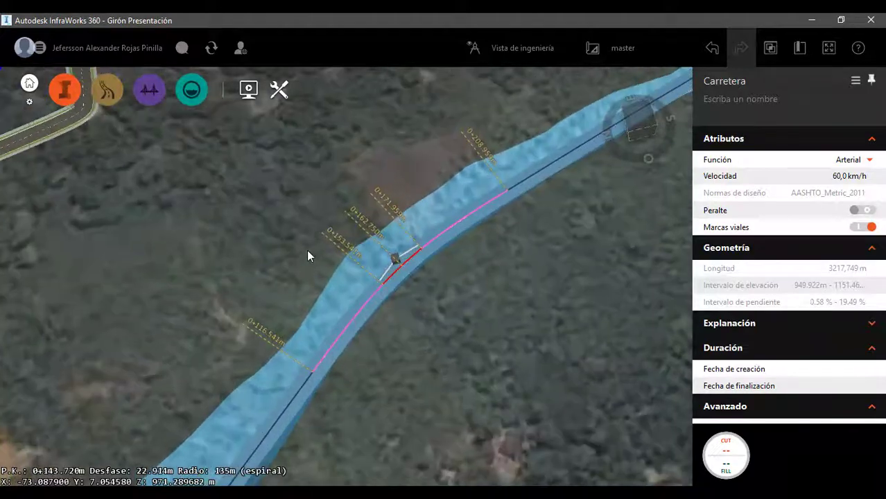
scroll(385, 297, "down", 1)
scroll(274, 334, "up", 2)
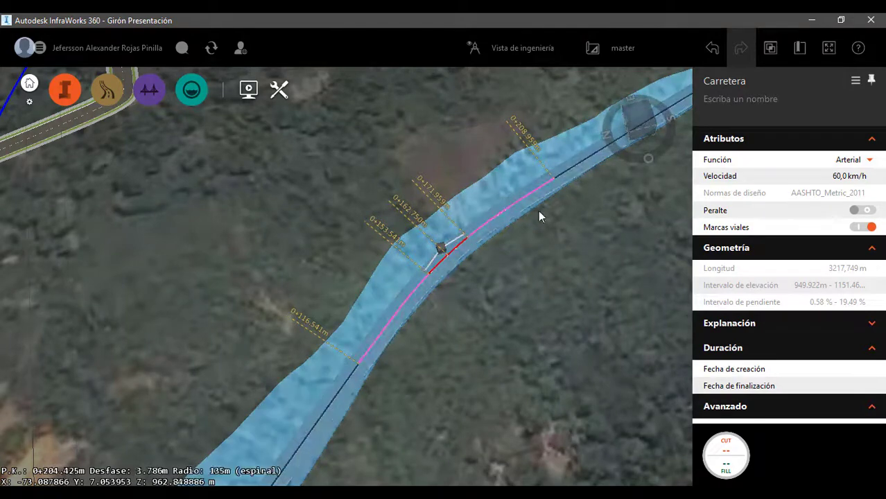
scroll(436, 251, "up", 1)
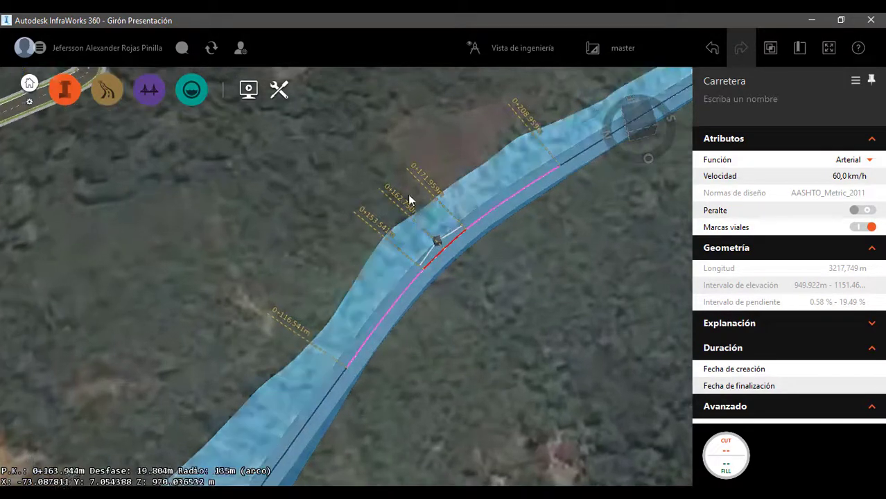
middle_click_drag(381, 305, 271, 366)
scroll(272, 366, "down", 2)
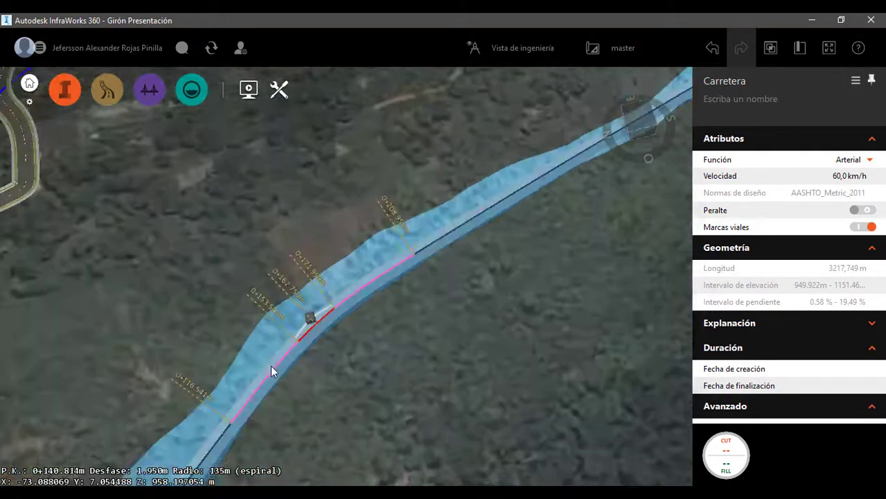
scroll(273, 366, "up", 3)
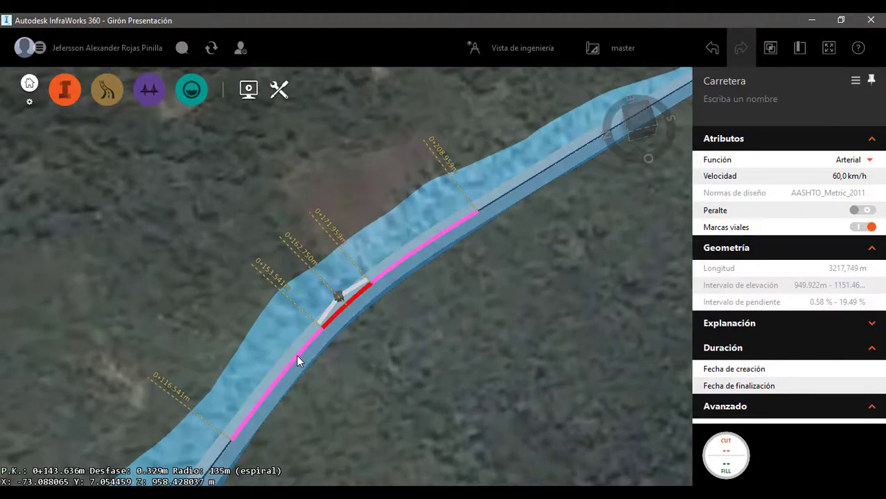
Step: Select the converted curve, check its radius, advanced geometry and entry and exit spiral lengths, and deselect the road
left_click(297, 358)
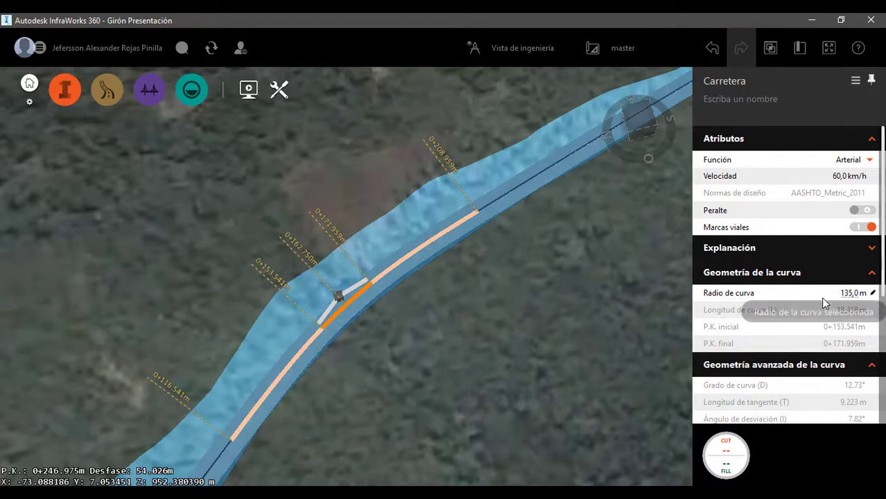
scroll(820, 306, "down", 2)
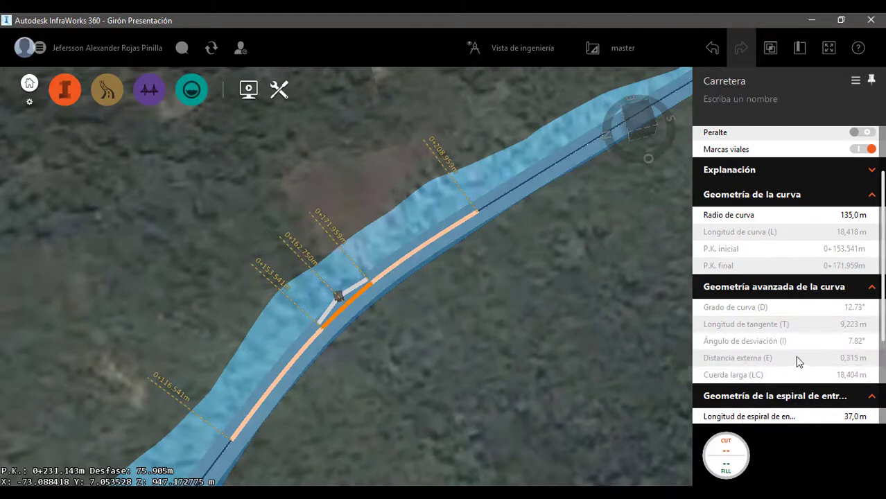
scroll(779, 317, "down", 3)
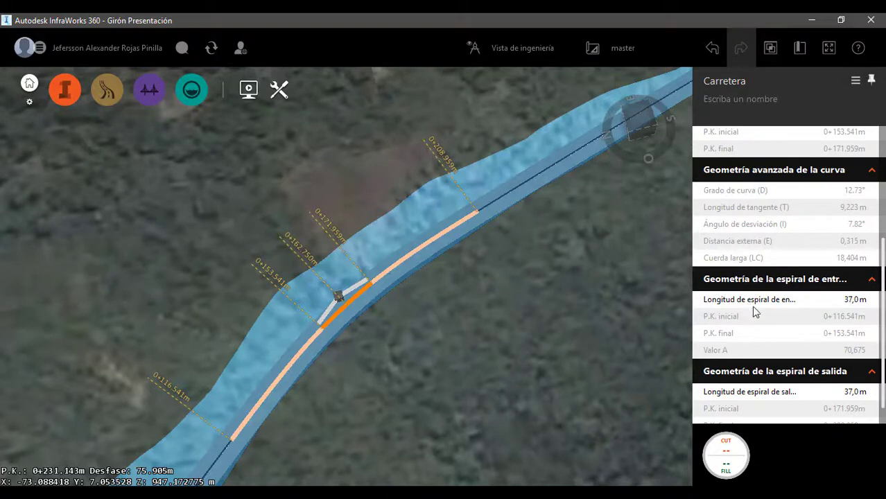
scroll(795, 312, "down", 1)
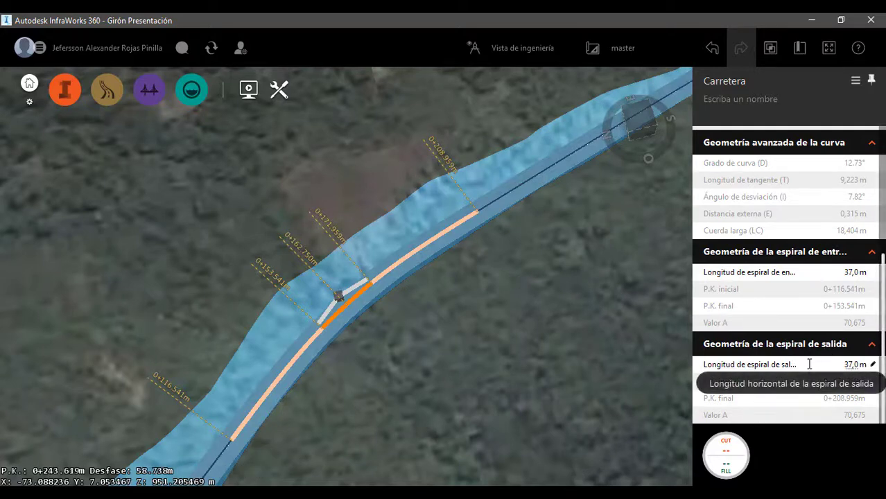
key("Escape")
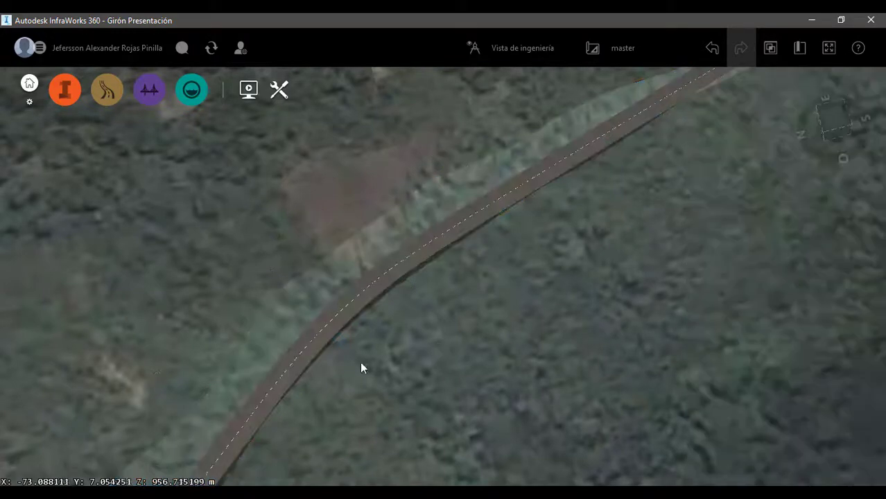
Step: Examine the deselected road between the converted curve and the wider bend near X -73.0867, Y 7.0498
scroll(343, 377, "down", 6)
scroll(624, 197, "up", 3)
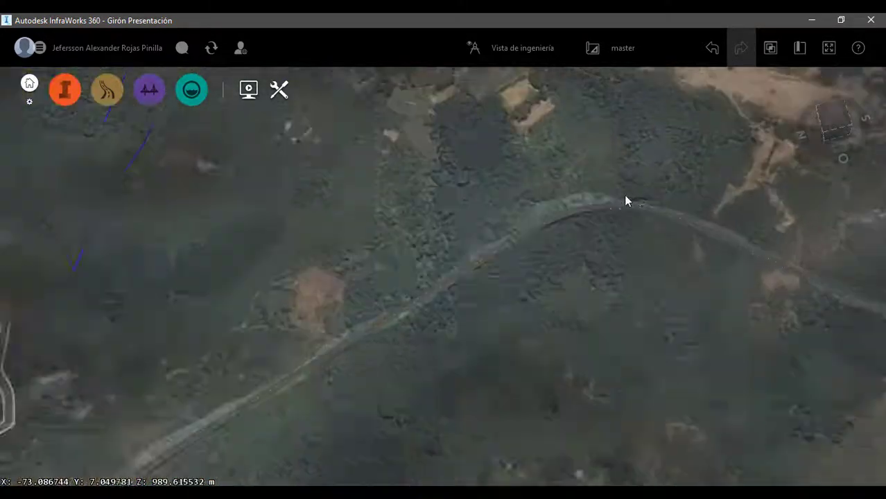
scroll(659, 236, "down", 3)
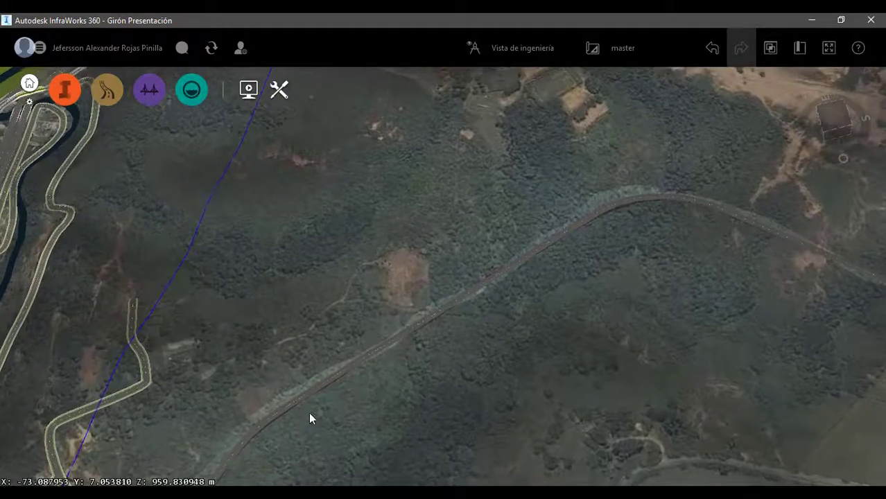
scroll(311, 412, "up", 5)
scroll(356, 419, "down", 3)
scroll(376, 402, "up", 5)
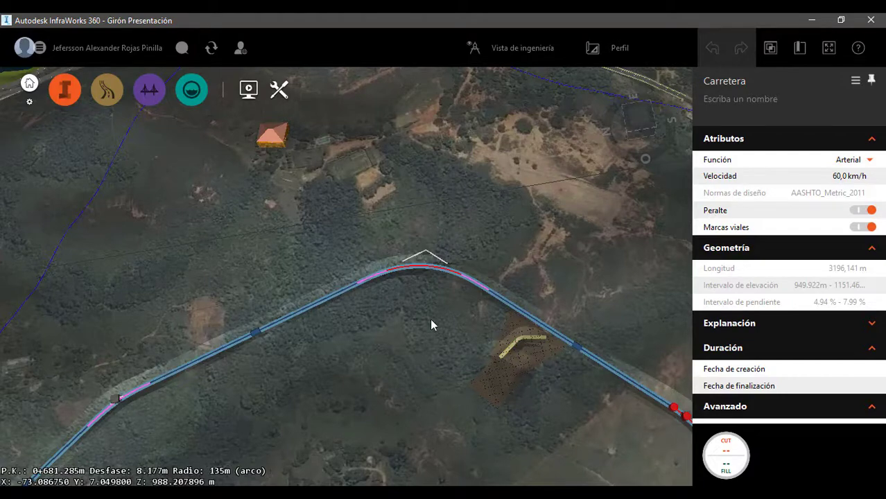
Step: Examine the spiral transitions along the Perfil proposal's road, from the bend near station 0+670 to the curves past 1+850
scroll(433, 333, "up", 3)
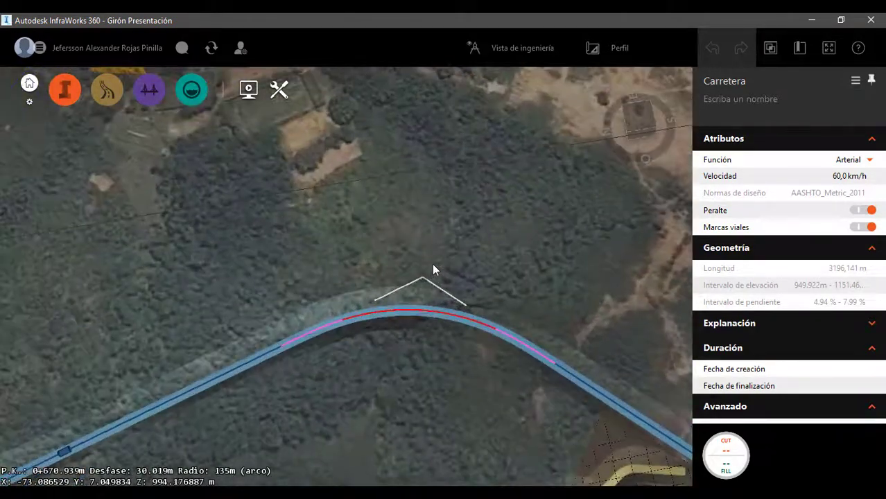
scroll(307, 246, "down", 4)
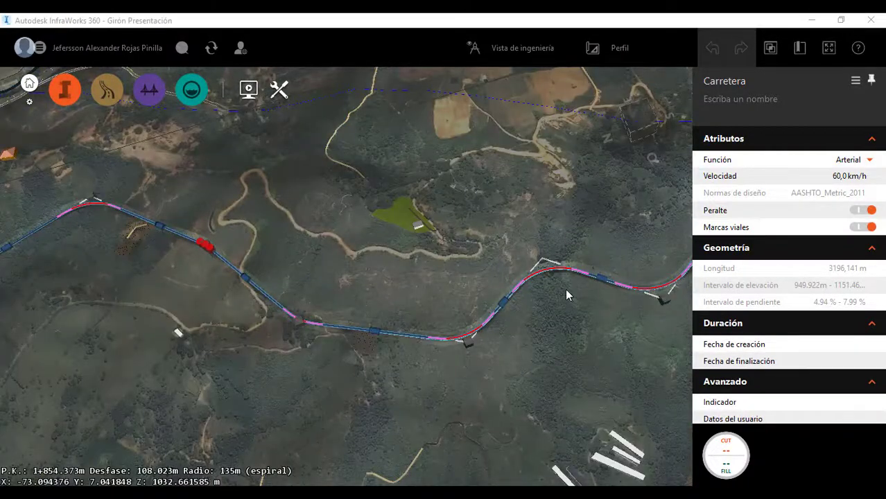
scroll(566, 291, "down", 3)
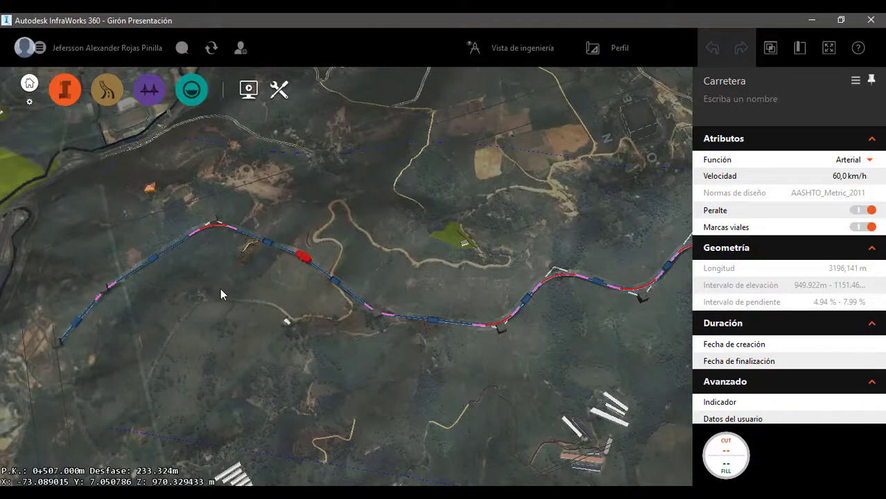
Step: Examine the Perfil road's first two spiral curves and the tangents beside them, from its start to beyond station 0+670
scroll(78, 284, "up", 5)
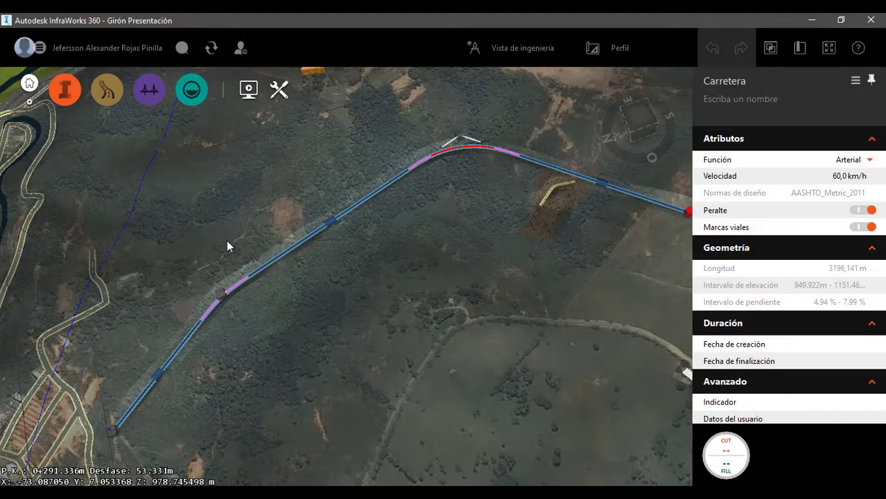
scroll(252, 244, "up", 3)
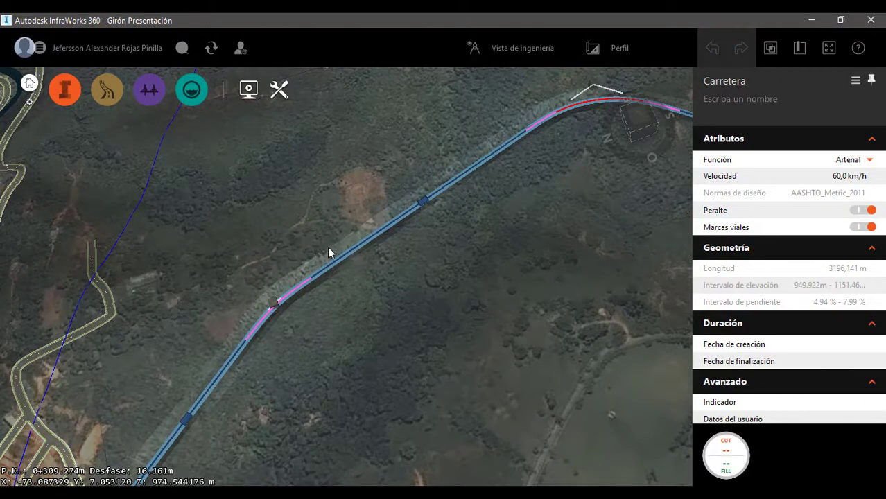
scroll(271, 323, "down", 2)
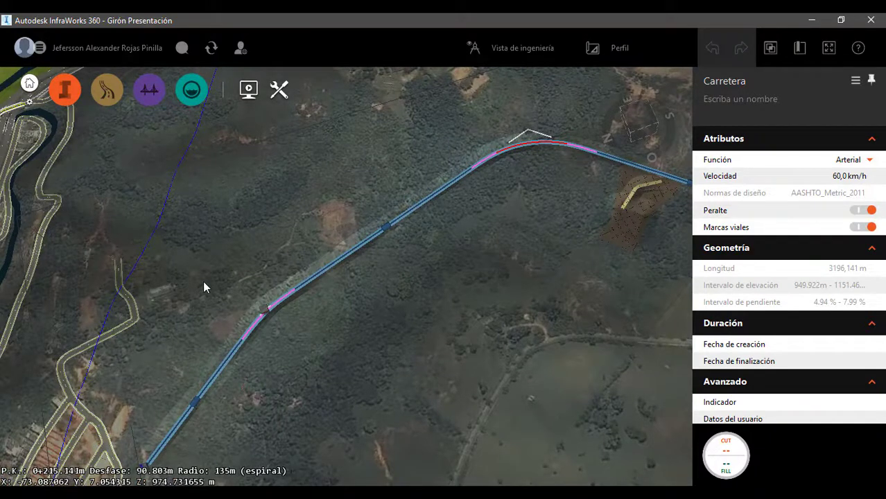
scroll(204, 282, "down", 1)
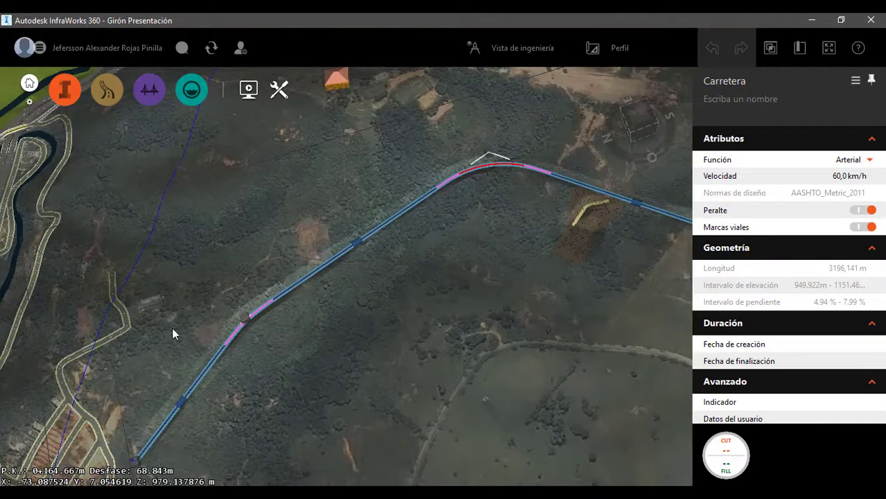
scroll(216, 260, "down", 1)
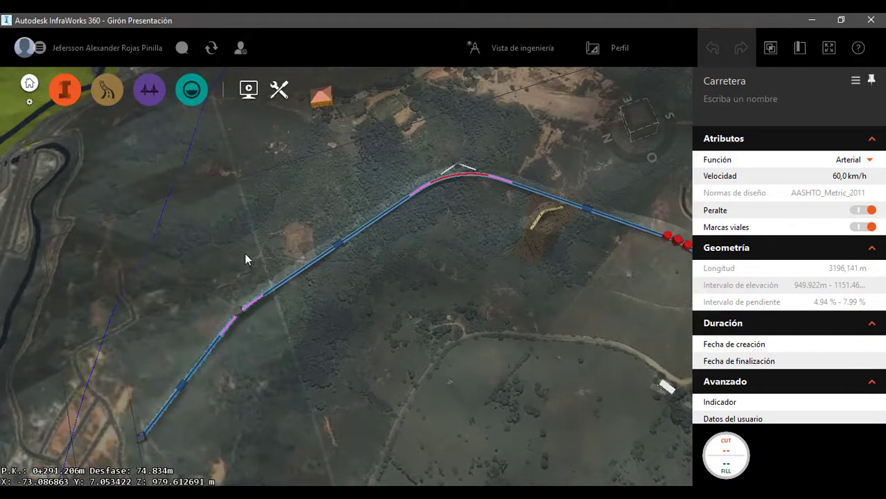
scroll(239, 208, "down", 1)
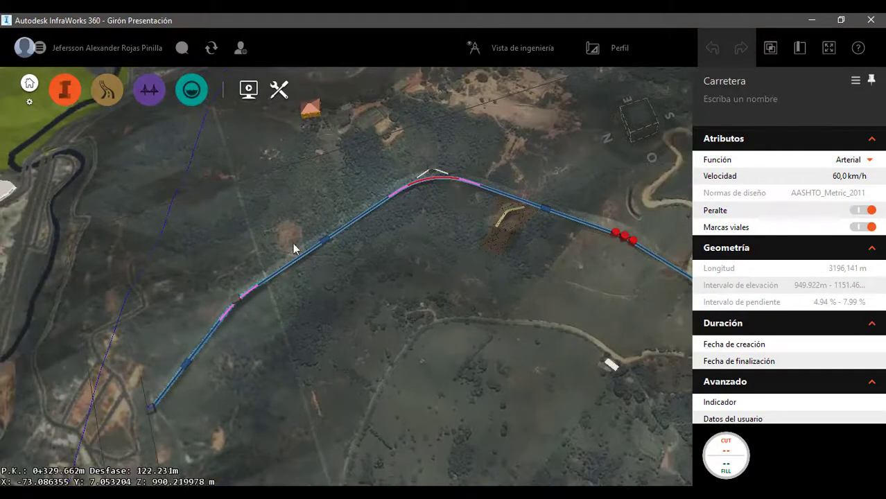
scroll(416, 142, "up", 1)
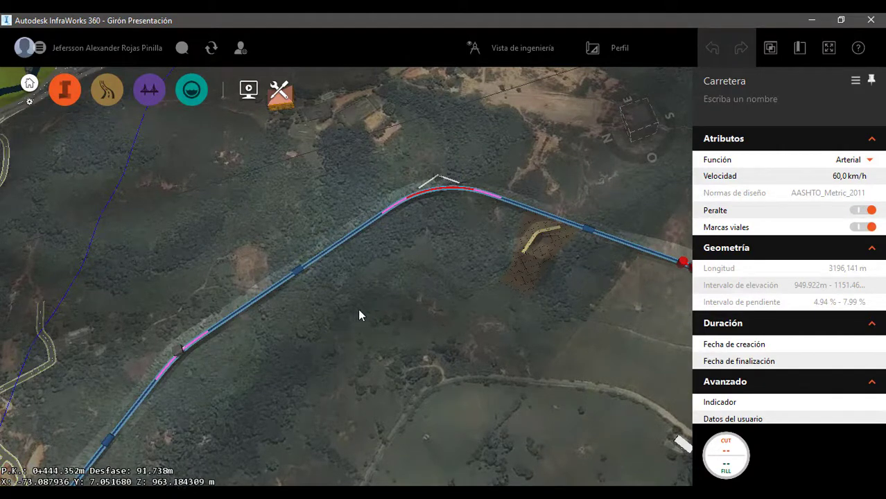
scroll(132, 375, "up", 1)
scroll(345, 251, "down", 1)
scroll(209, 337, "up", 1)
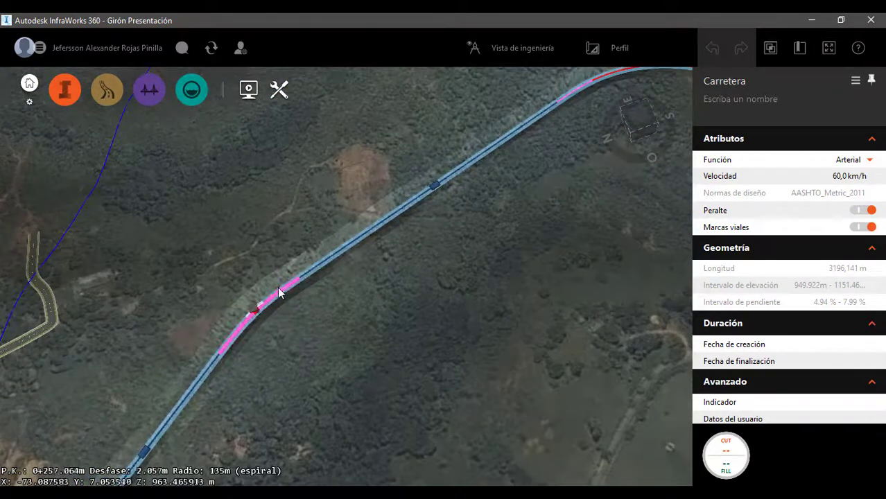
Step: Select the tangent between the road's first two spiral curves and compare its length with the specific-speed table on page 67 of the design manual PDF
scroll(279, 292, "up", 1)
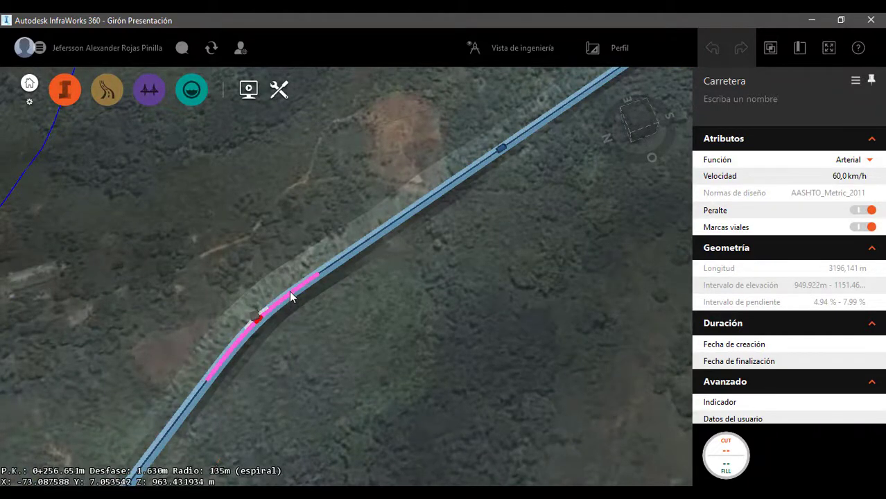
scroll(116, 385, "down", 3)
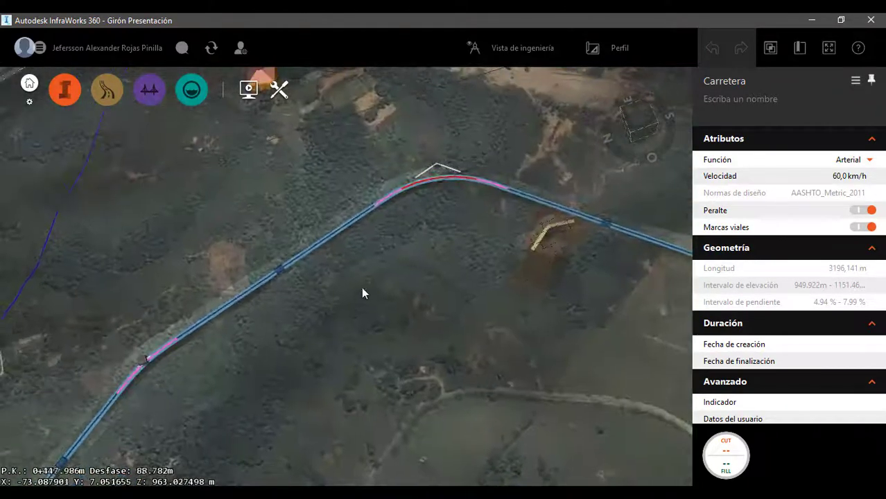
scroll(435, 151, "up", 2)
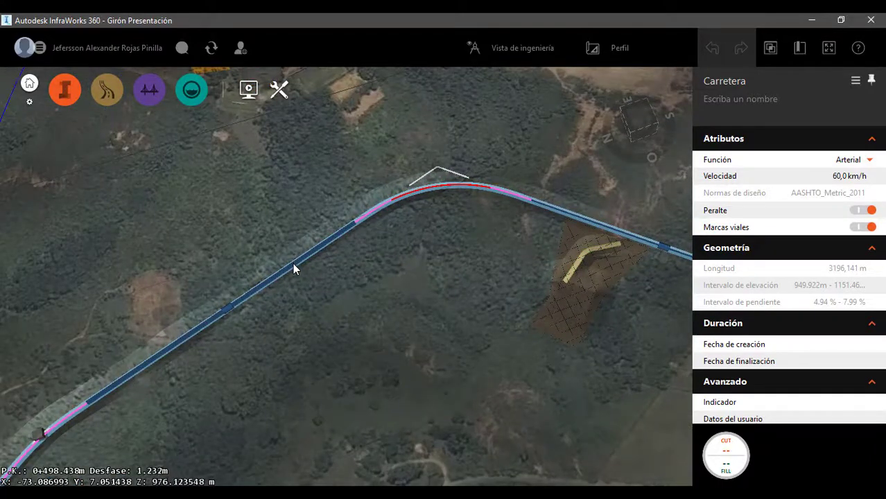
left_click(293, 265)
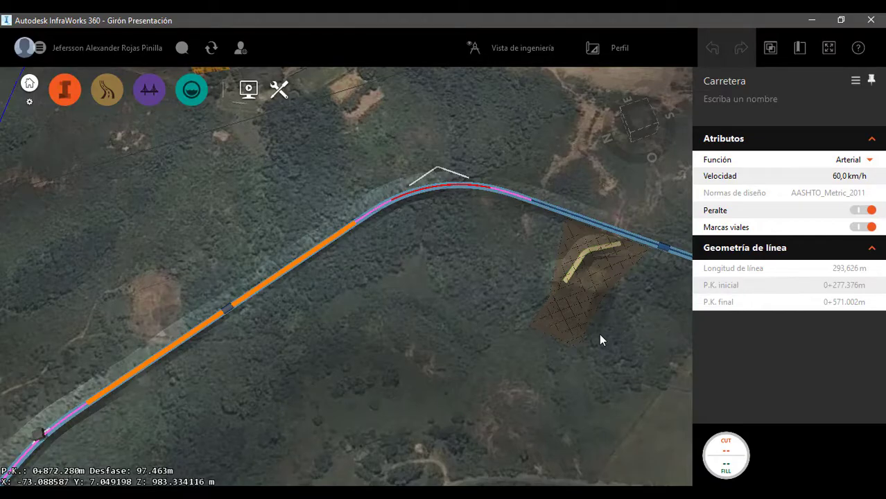
key("alt+Tab")
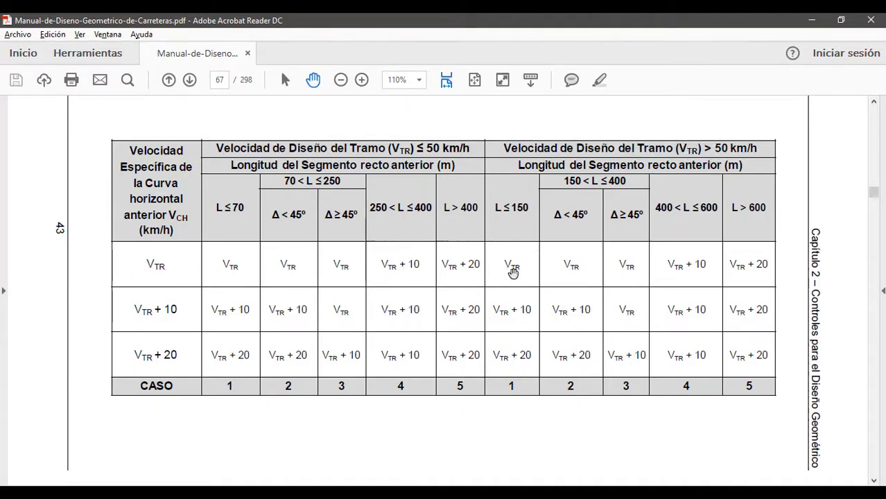
key("alt+Tab")
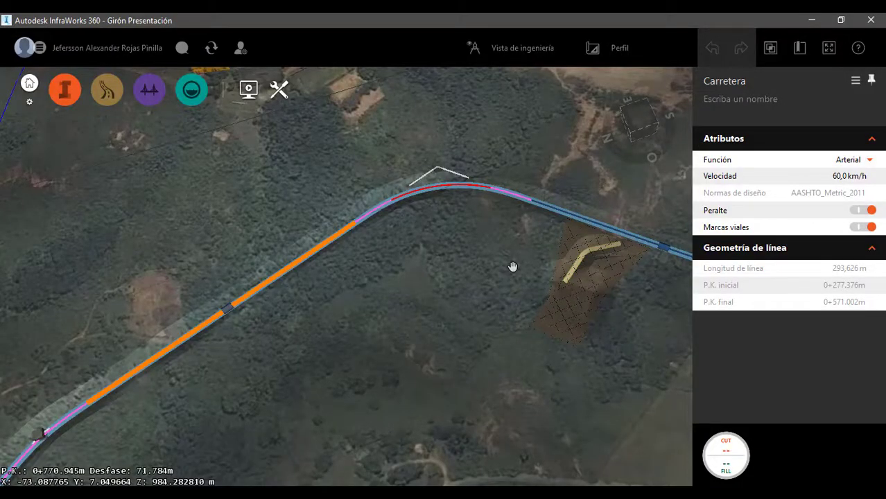
key("alt+Tab")
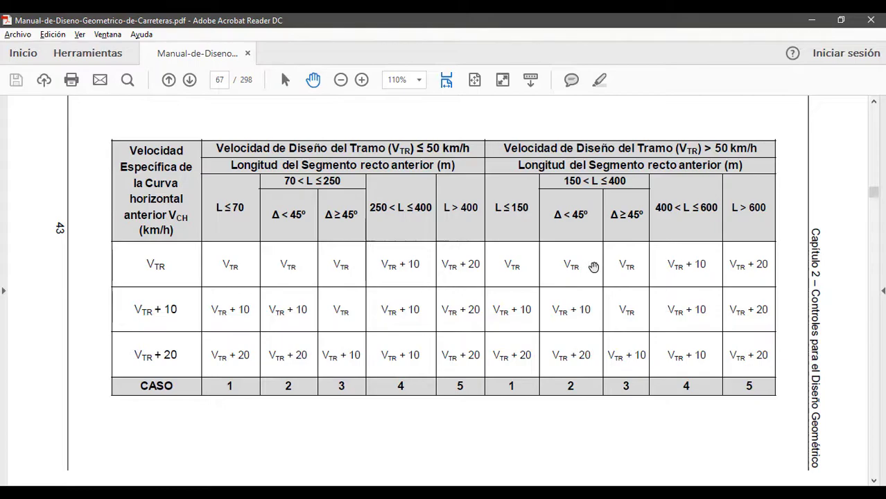
key("alt+Tab")
Step: Select the tangent between the second spiral curve and the following plain arc, and check its length against the manual's VTR > 50 km/h columns
scroll(353, 201, "down", 4)
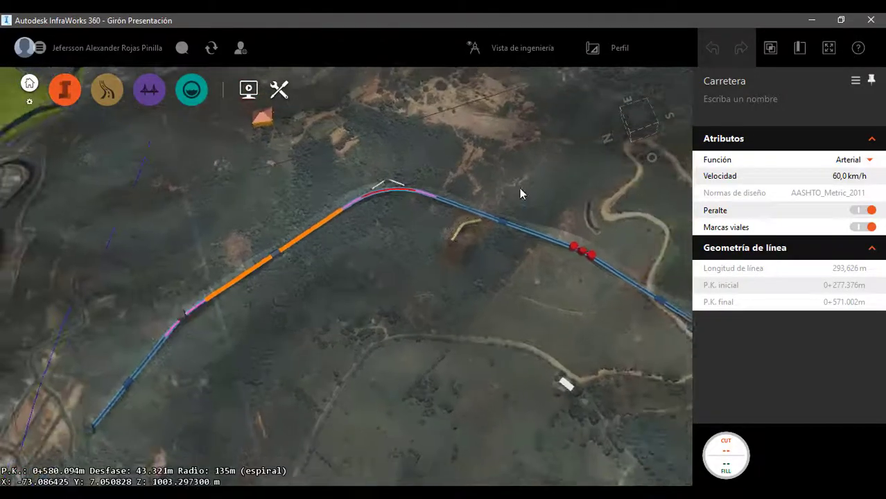
scroll(519, 188, "up", 3)
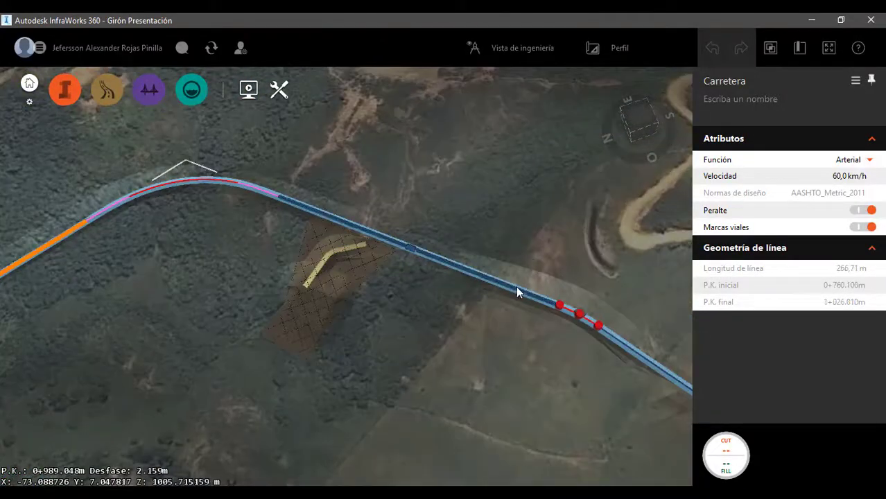
left_click(517, 289)
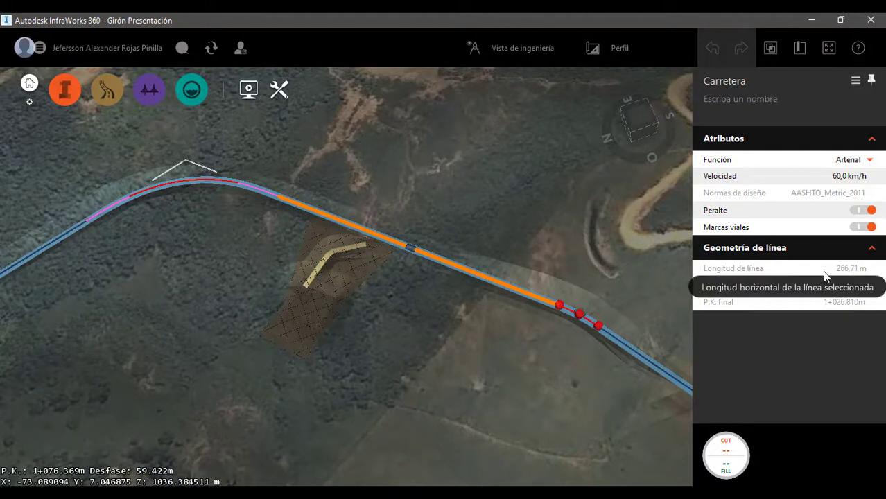
key("alt+Tab")
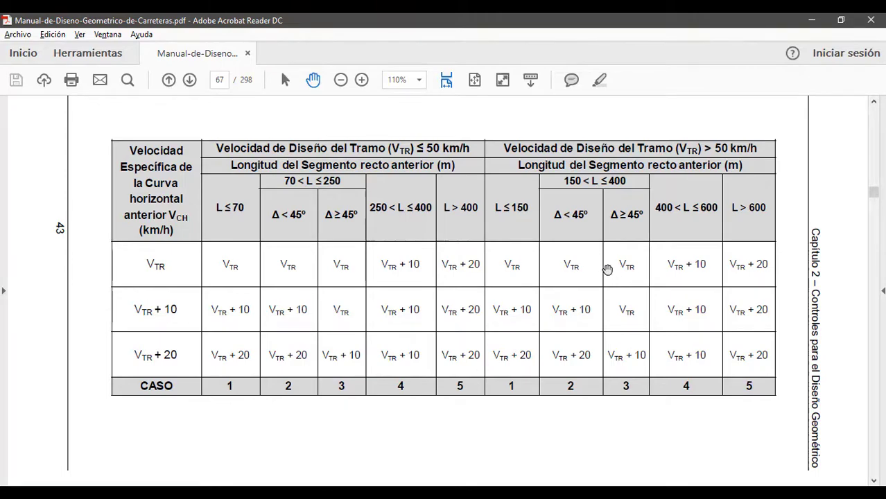
key("alt+Tab")
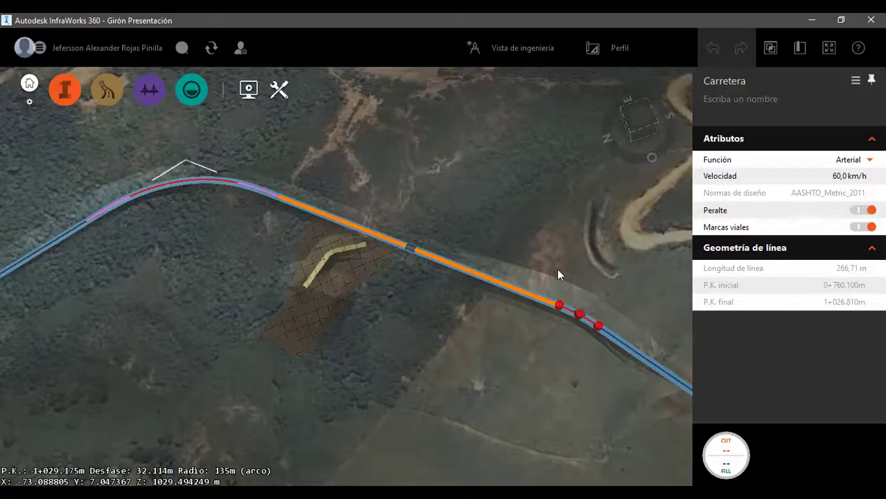
Step: Select the tangent from the plain arc to the next spiral curve and compare its length with the manual's preceding-straight-segment ranges
scroll(385, 207, "down", 3)
scroll(368, 194, "down", 2)
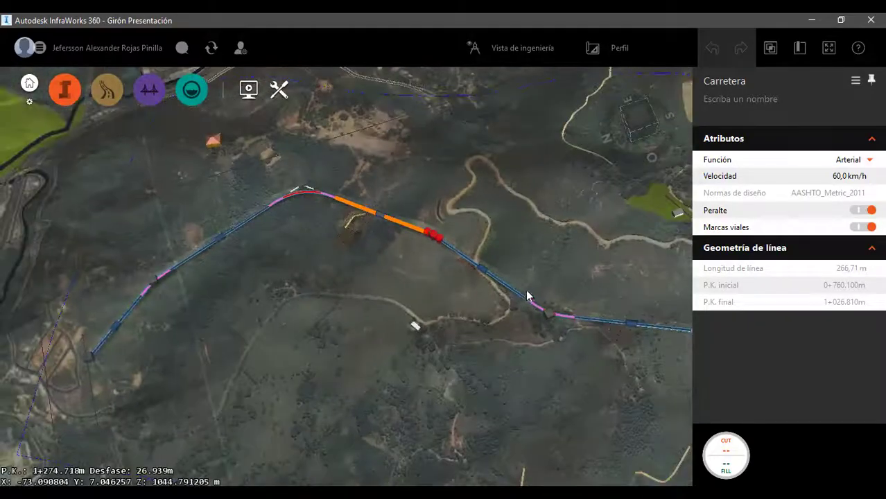
scroll(542, 270, "up", 3)
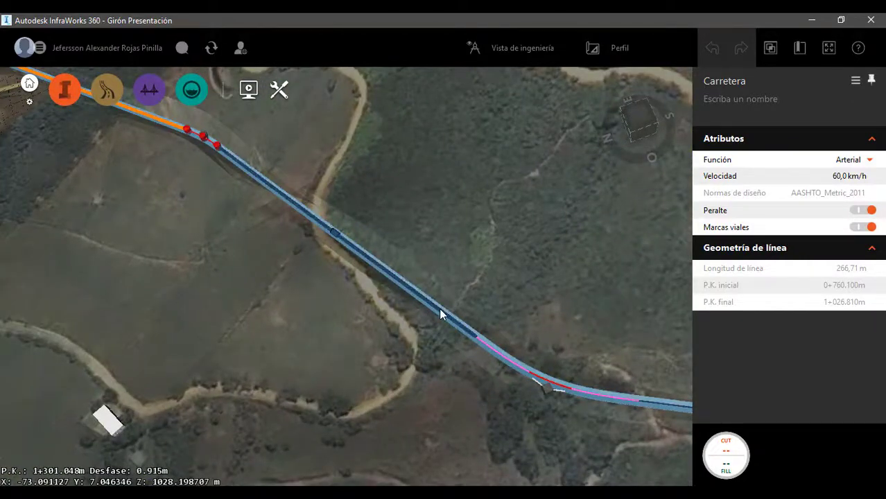
left_click(440, 314)
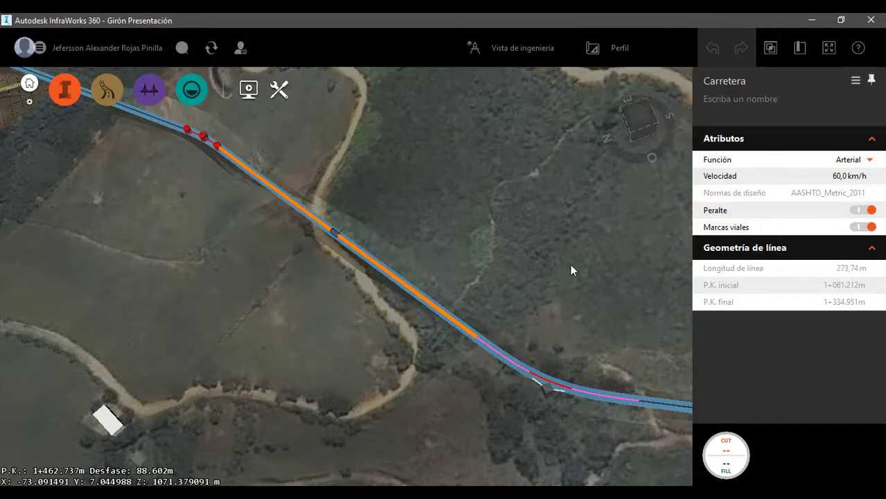
key("alt+Tab")
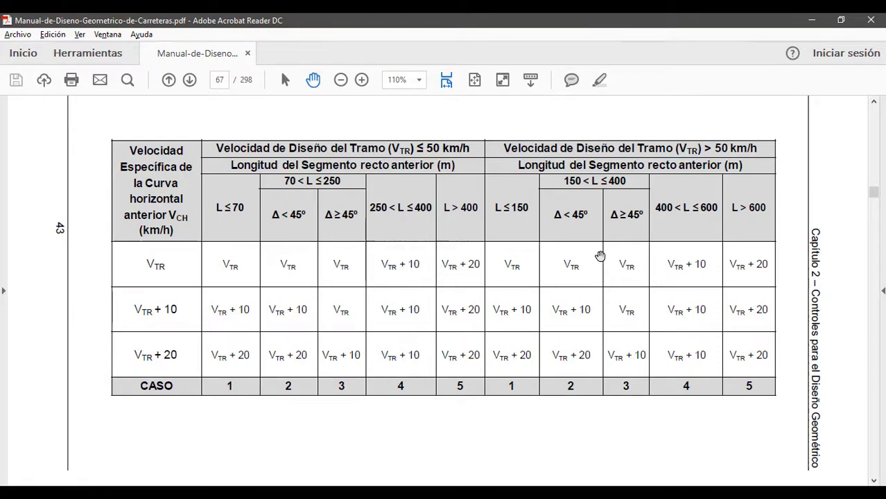
key("alt+Tab")
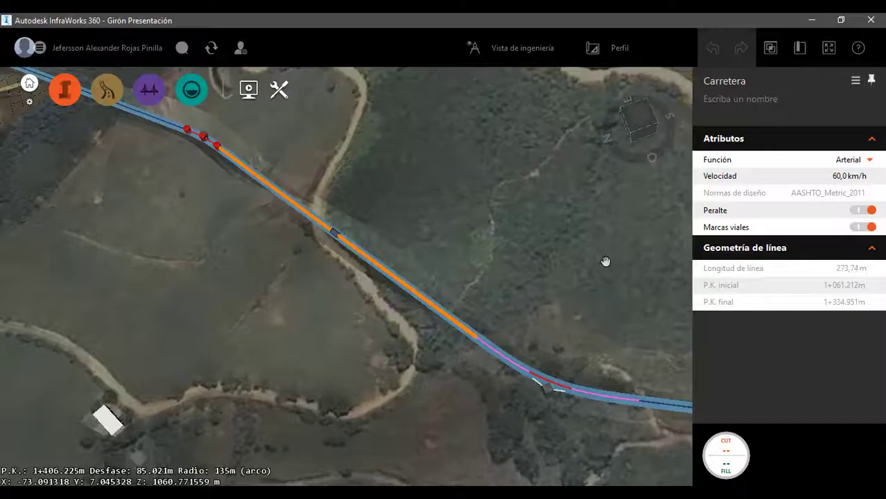
Step: Select the tangent between the fourth and fifth curves and check its length against the manual's specific-speed table
scroll(418, 228, "down", 5)
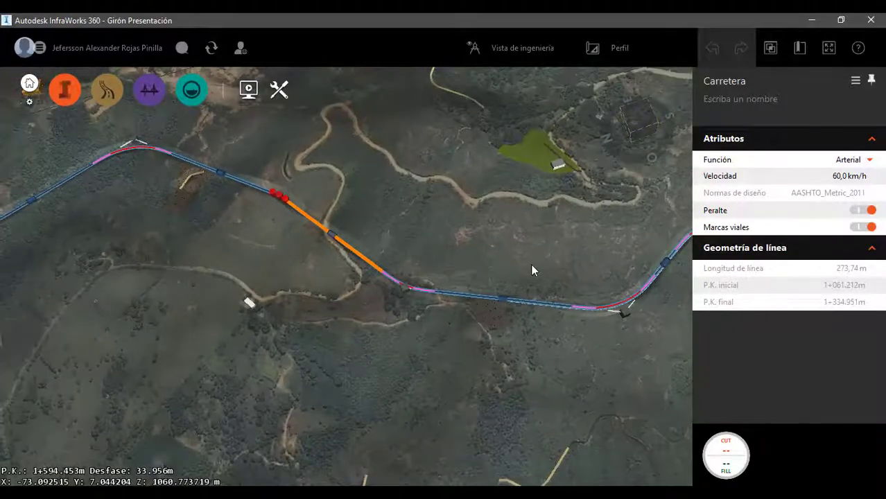
scroll(580, 307, "up", 8)
left_click(488, 331)
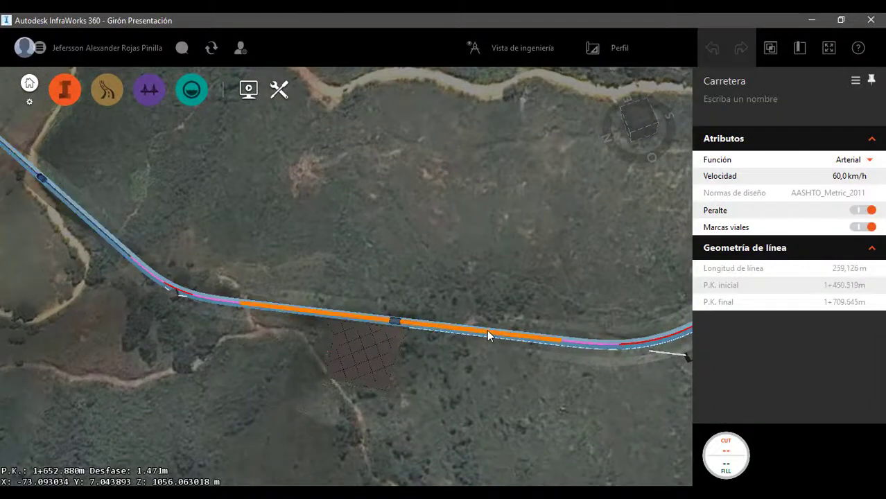
scroll(349, 226, "down", 2)
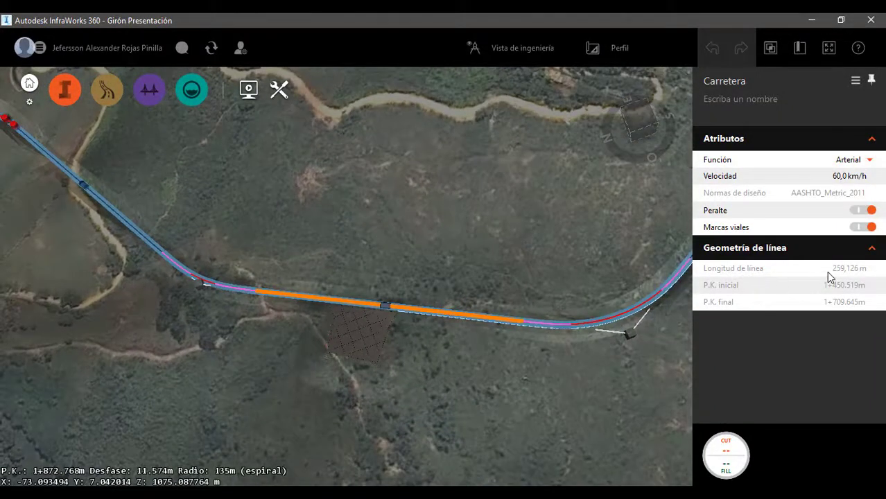
key("alt+Tab")
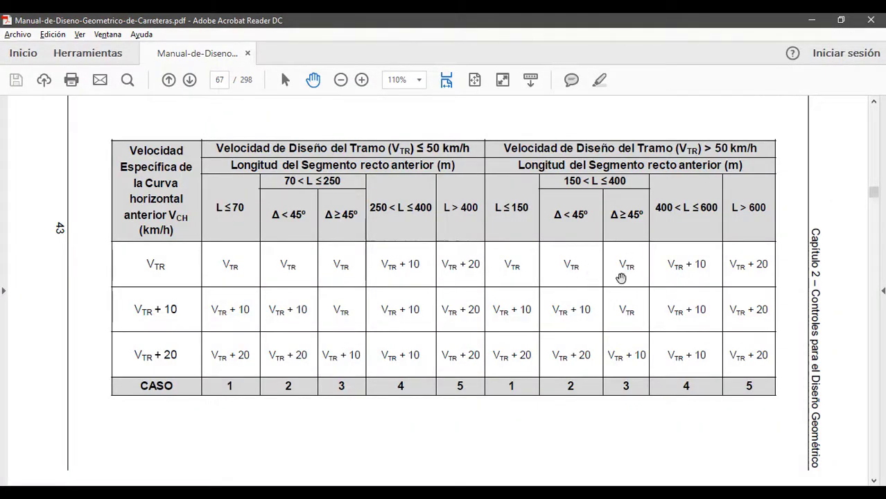
key("alt+Tab")
scroll(271, 303, "down", 3)
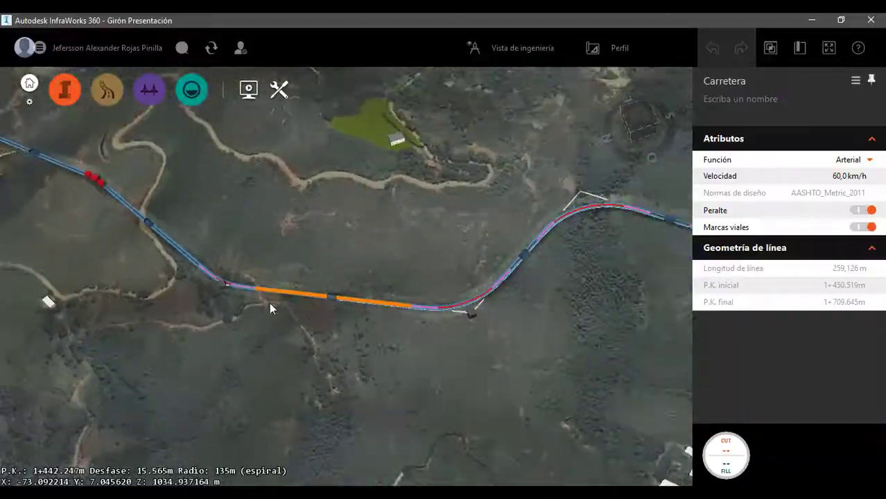
scroll(431, 244, "up", 2)
key("alt+Tab")
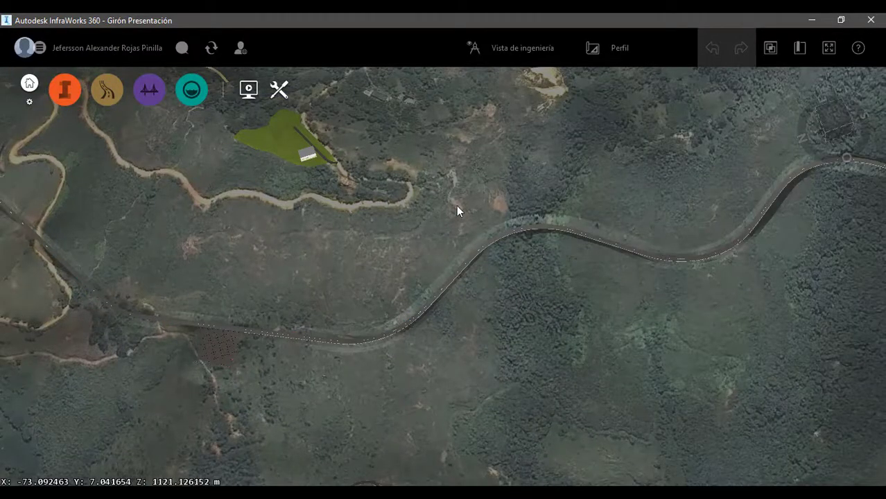
Step: Review the deselected road's winding stretch past the crossing dirt track, and select the road again to show its curve geometry
scroll(531, 230, "down", 1)
scroll(722, 214, "down", 1)
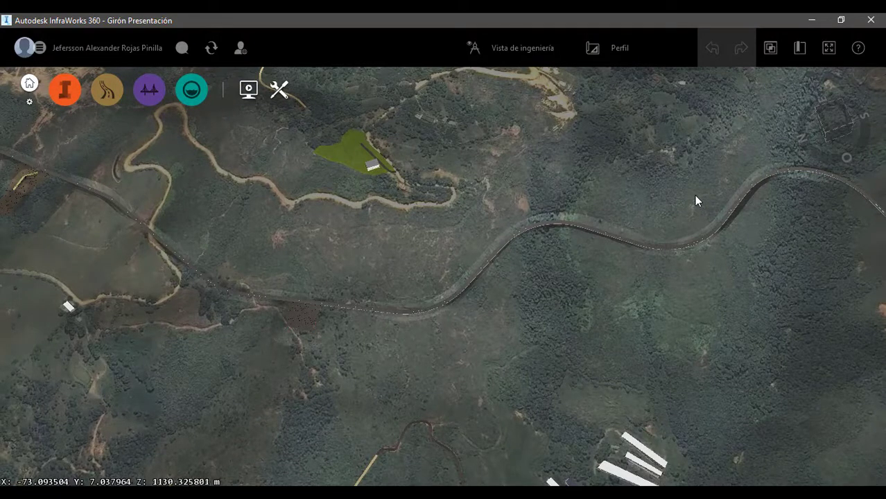
scroll(692, 206, "down", 2)
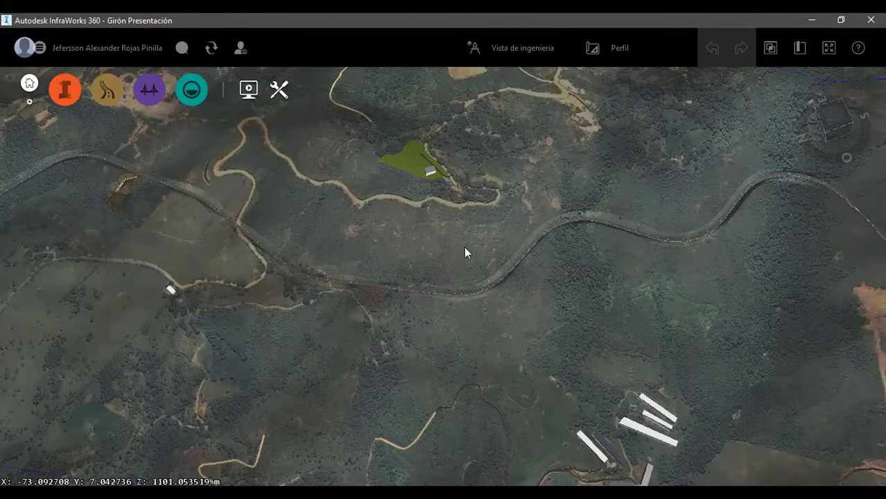
scroll(433, 269, "up", 5)
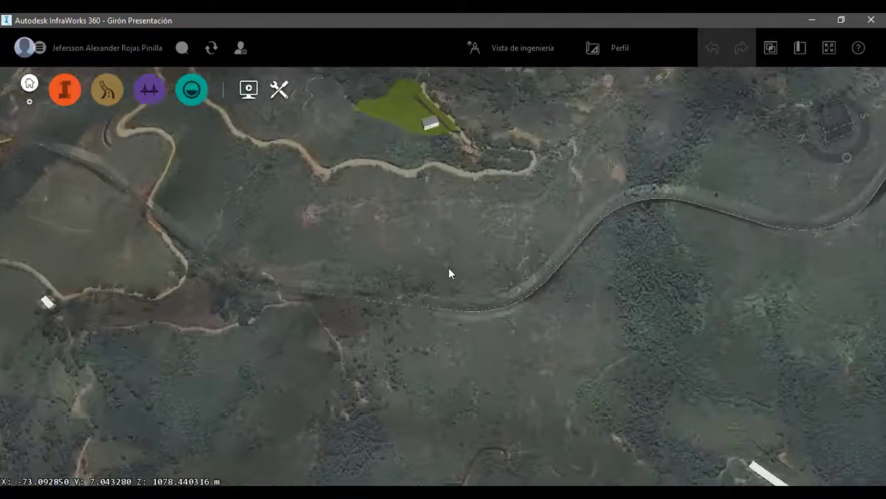
scroll(654, 344, "down", 1)
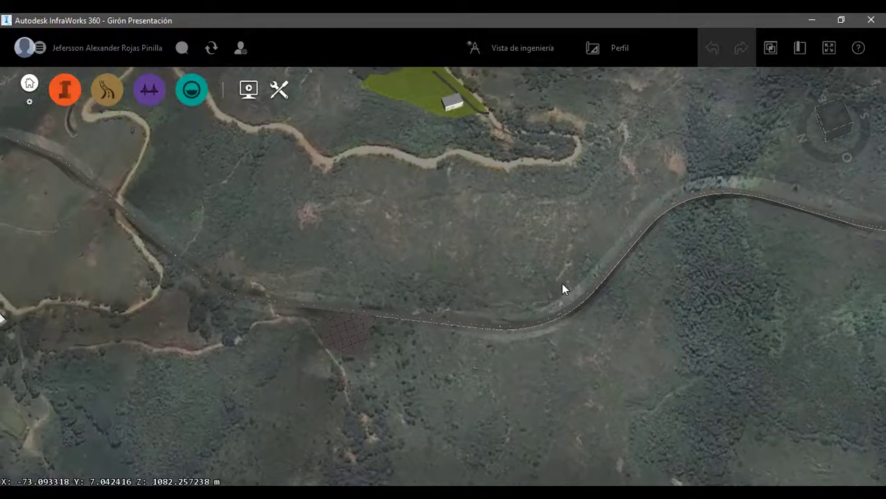
left_click(525, 300)
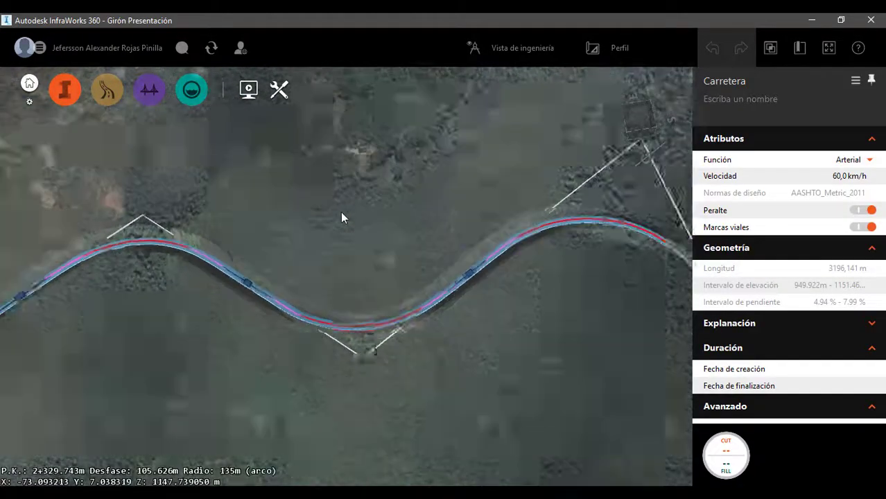
Step: Examine the consecutive spiral curves and the short tangents between them, from near station 1+640 to beyond 2+990
scroll(654, 345, "up", 2)
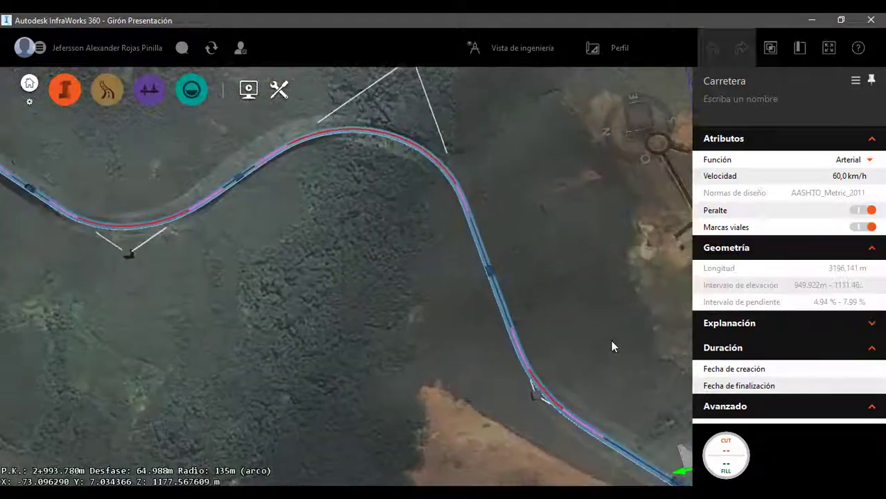
scroll(630, 296, "down", 2)
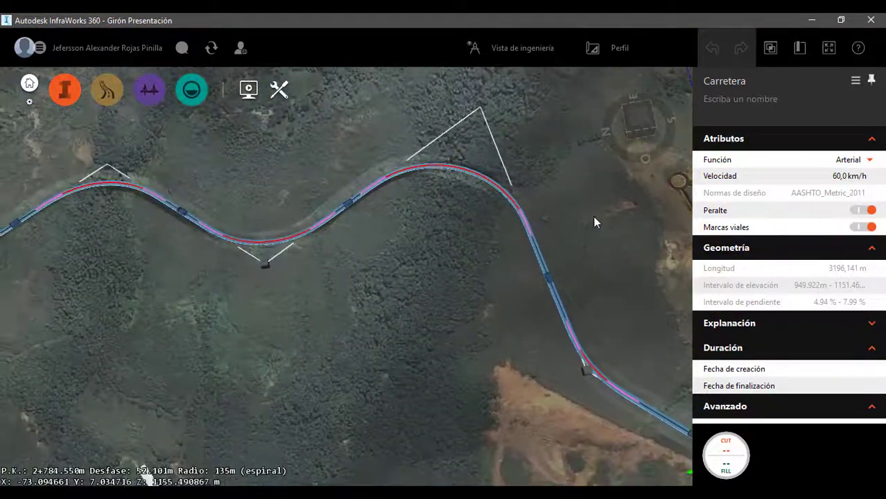
scroll(593, 217, "down", 2)
scroll(49, 200, "up", 3)
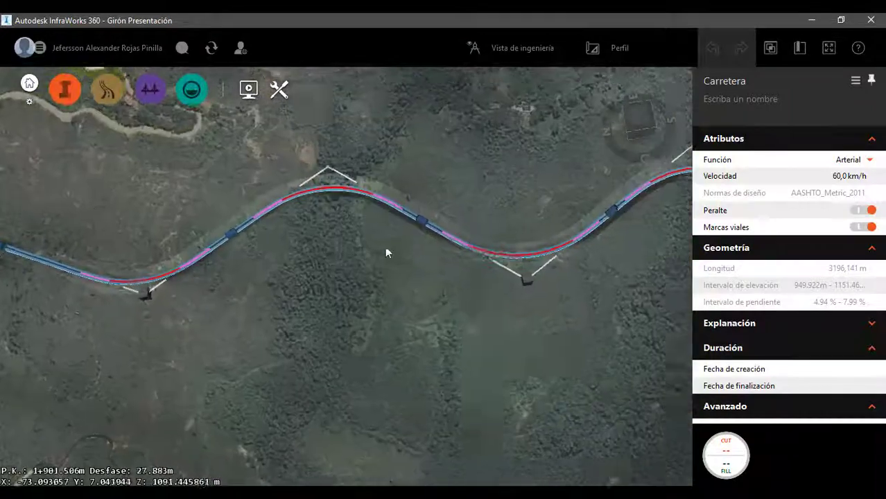
scroll(385, 246, "down", 2)
scroll(153, 211, "up", 2)
scroll(574, 268, "down", 2)
scroll(629, 249, "down", 2)
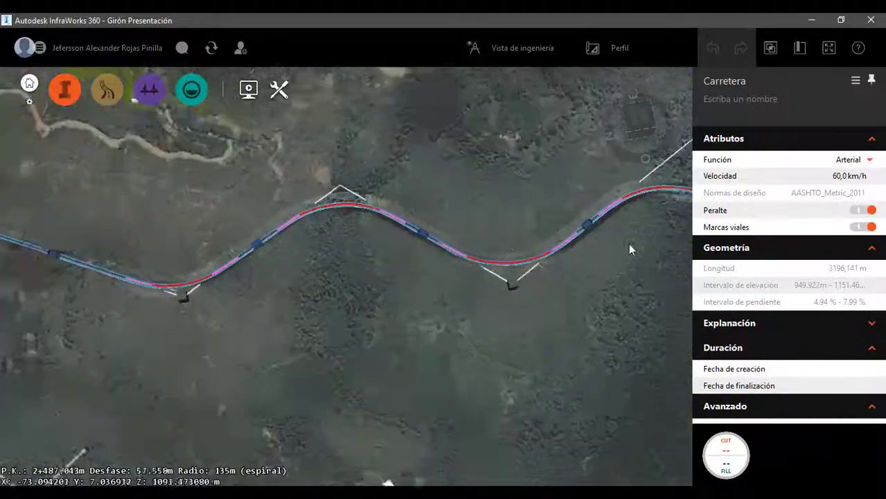
scroll(307, 246, "up", 2)
scroll(396, 254, "up", 2)
scroll(203, 210, "up", 2)
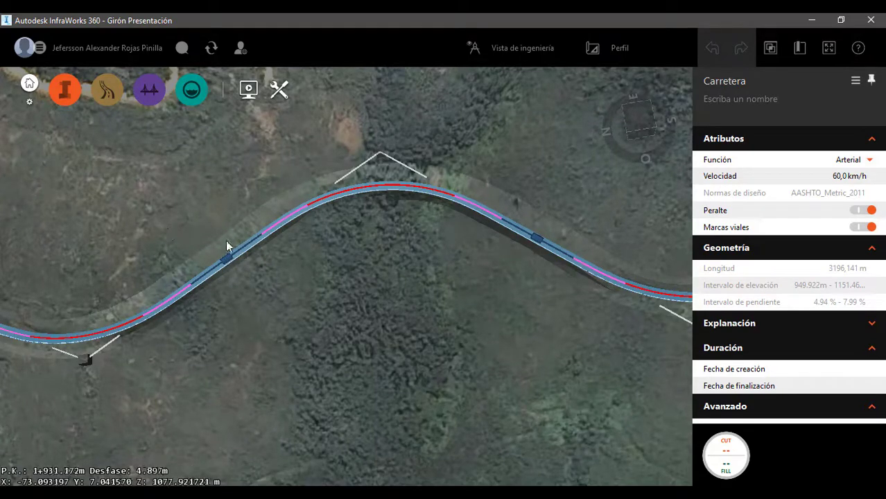
scroll(158, 214, "down", 2)
scroll(305, 229, "down", 1)
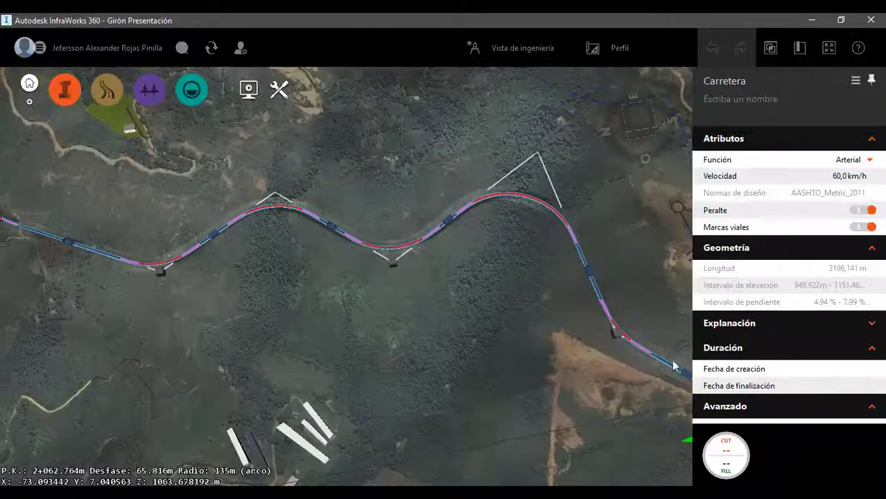
scroll(662, 347, "up", 2)
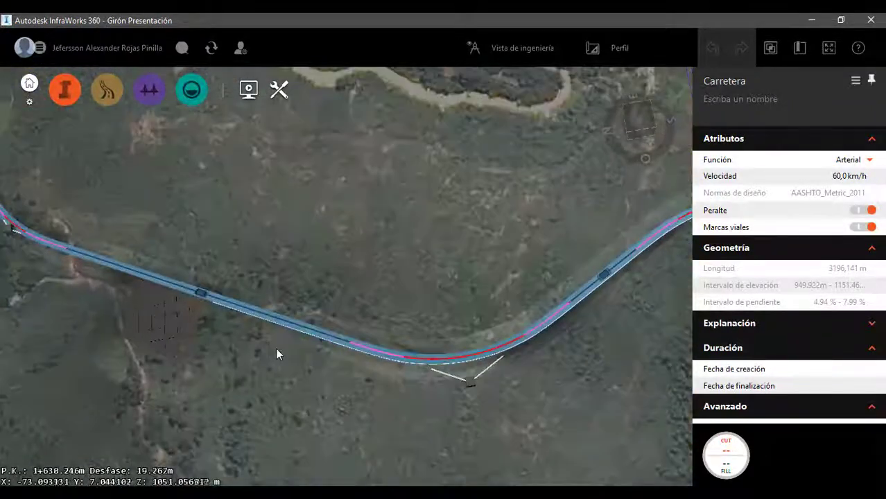
Step: Compare the Entretangencia sheet in Excel with the manual's minimum tangent rules for same-direction curves in Acrobat Reader
scroll(342, 286, "down", 4)
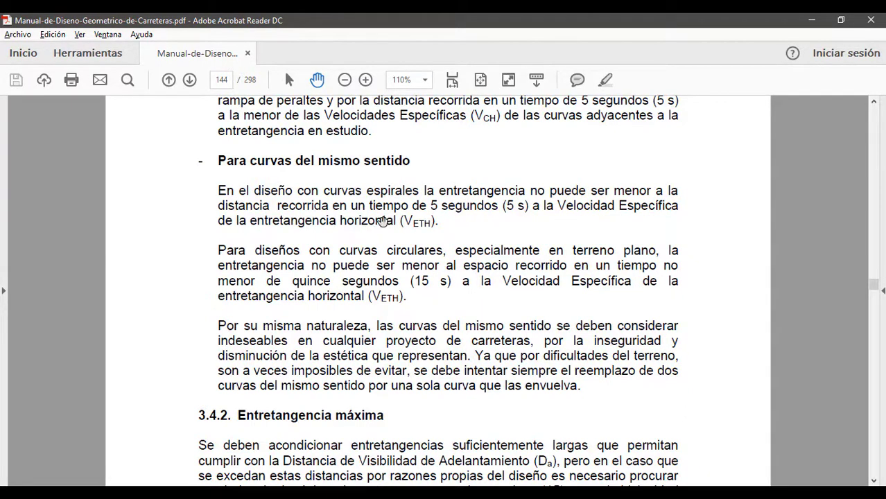
key("alt+Tab")
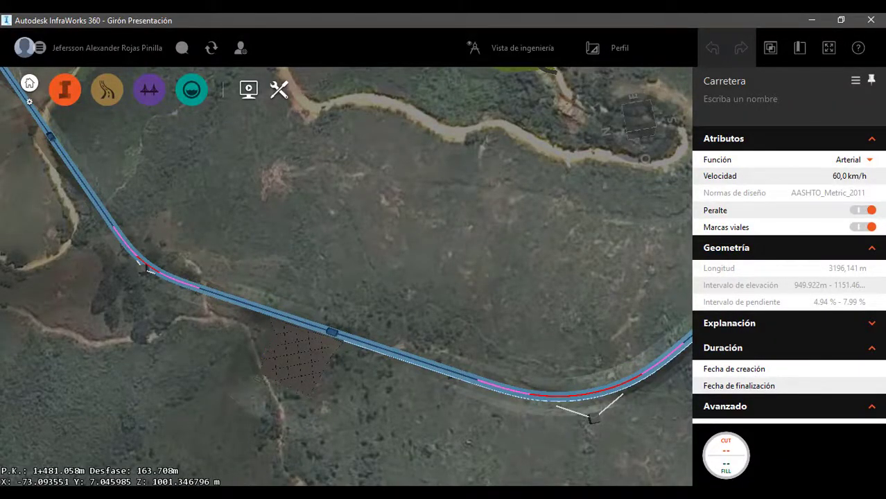
mouse_move(176, 493)
left_click(104, 444)
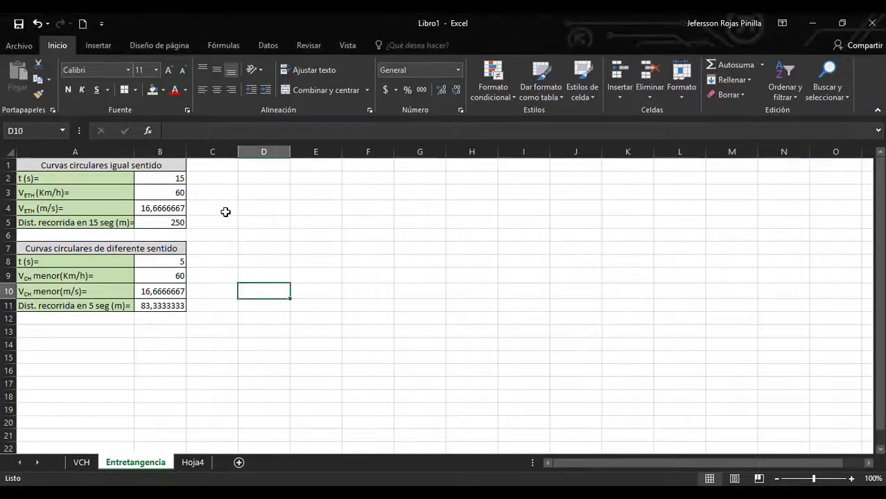
key("alt+Tab")
key("alt+Tab")
key("alt+Tab")
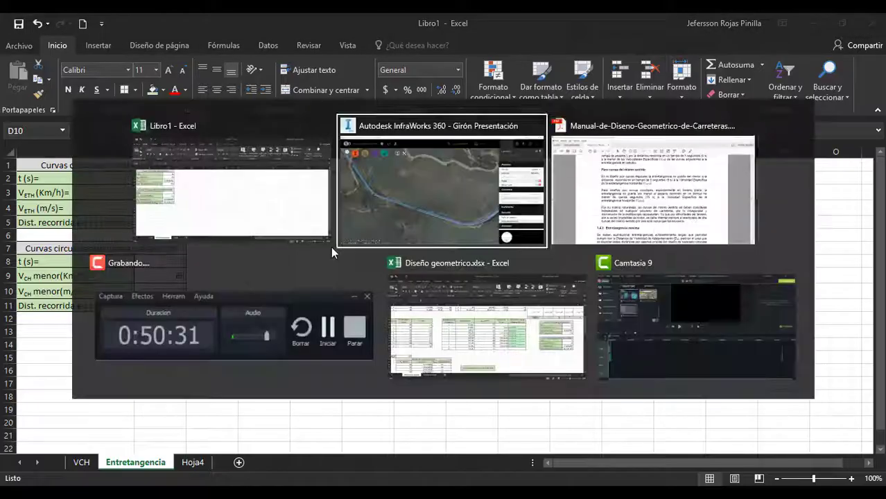
key("alt+Tab")
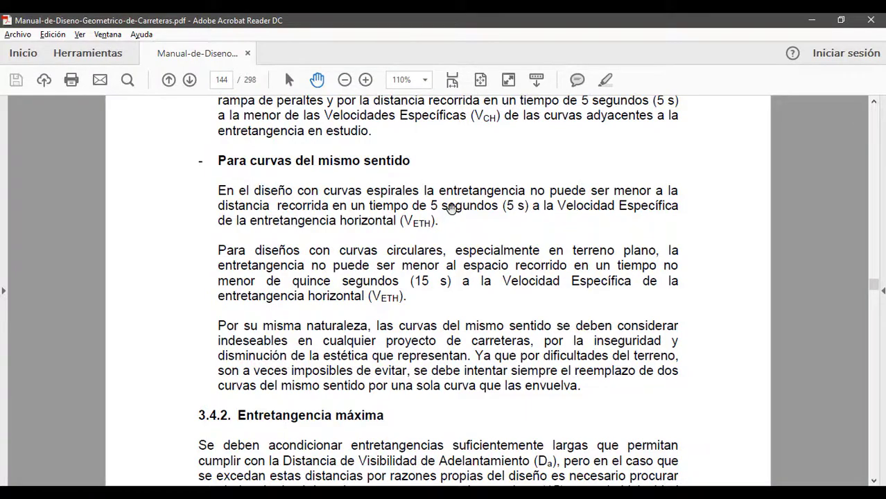
Step: Return to Excel and check the 5-second travel time and distance calculated for curves of different direction
key("alt+Tab")
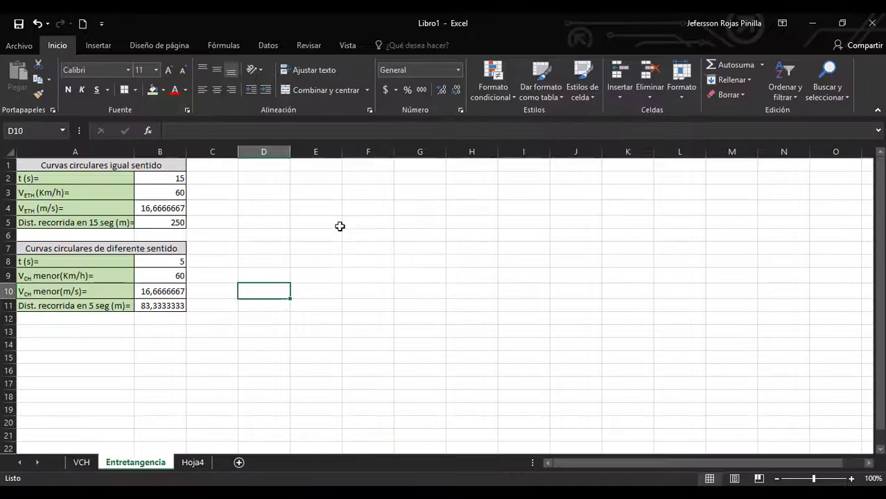
left_click(168, 264)
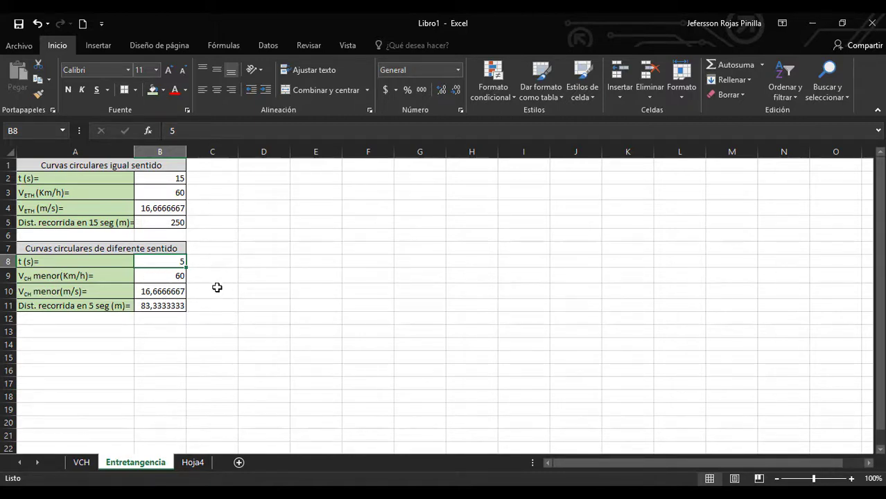
key("alt+Tab")
key("alt+Tab")
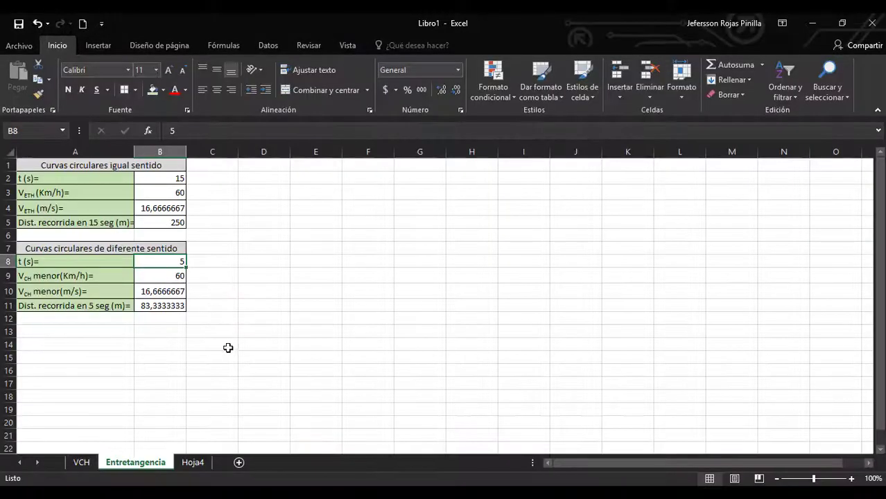
Step: Switch to InfraWorks and select the tangent between the spiral curves near stations 1+450 and 1+710 to check its length
key("alt+Tab")
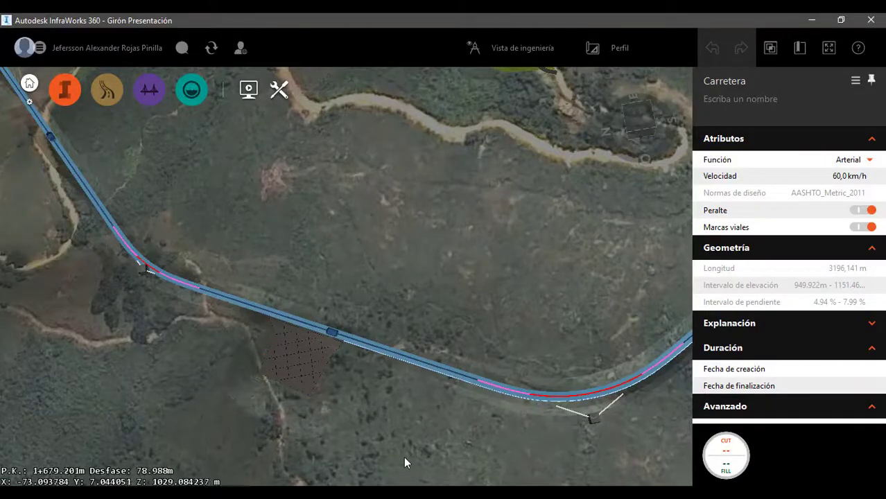
scroll(446, 365, "up", 5)
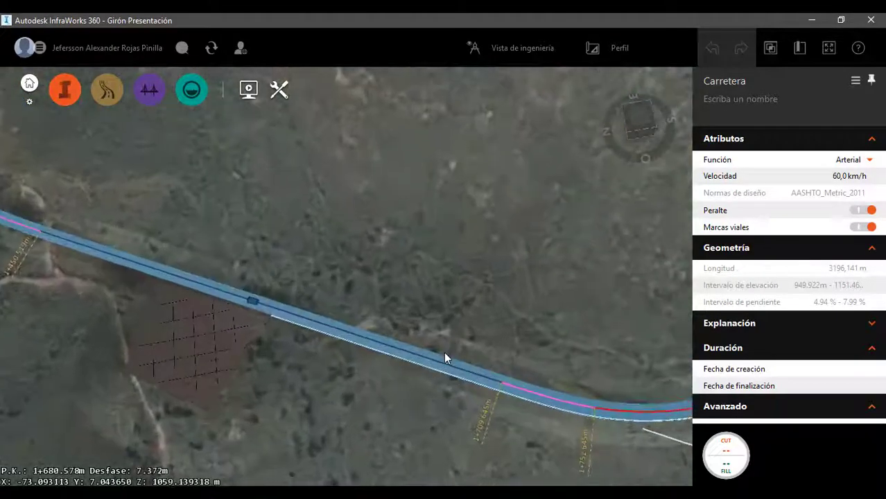
scroll(208, 382, "down", 8)
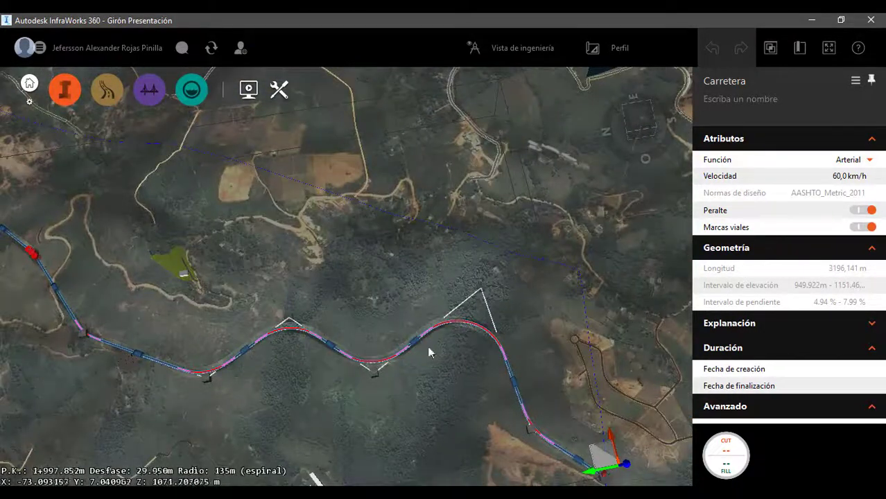
scroll(260, 389, "down", 2)
scroll(257, 390, "up", 4)
scroll(361, 298, "up", 4)
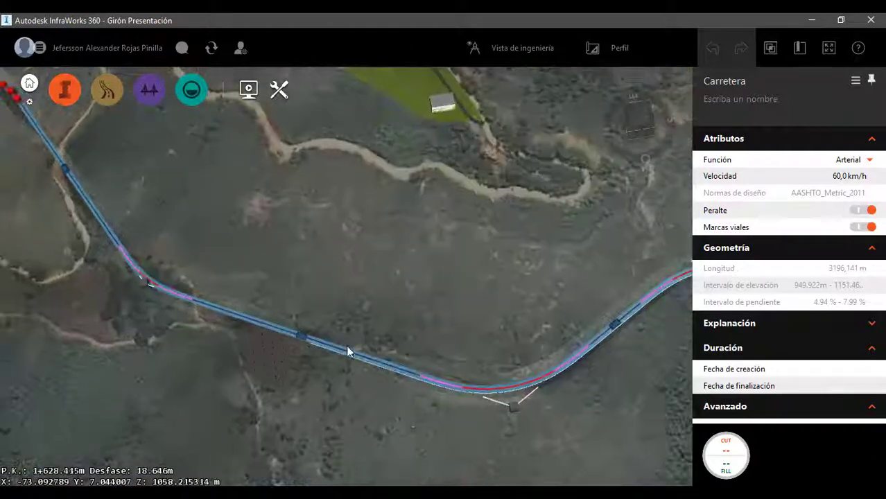
left_click(345, 351)
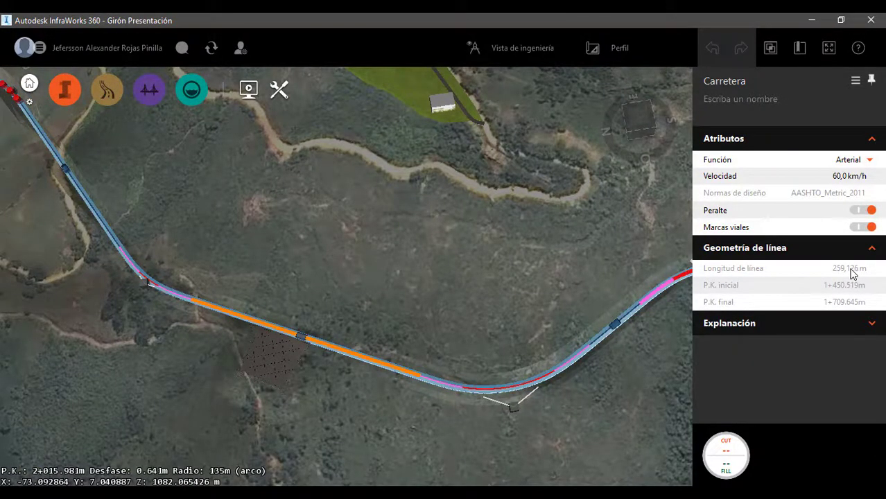
Step: Examine the plain circular arc near station 1+044 and the straight running from it to the next spiral curve
scroll(632, 395, "down", 5)
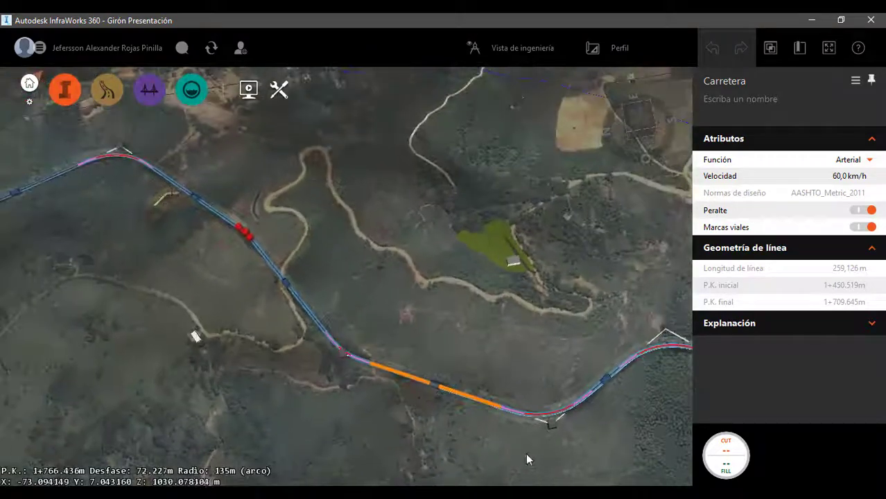
scroll(359, 310, "up", 2)
scroll(358, 310, "up", 5)
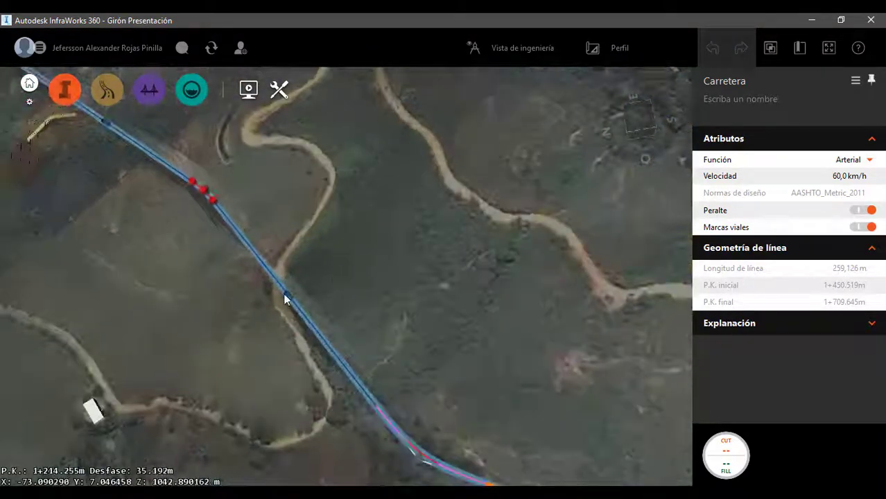
scroll(486, 323, "down", 2)
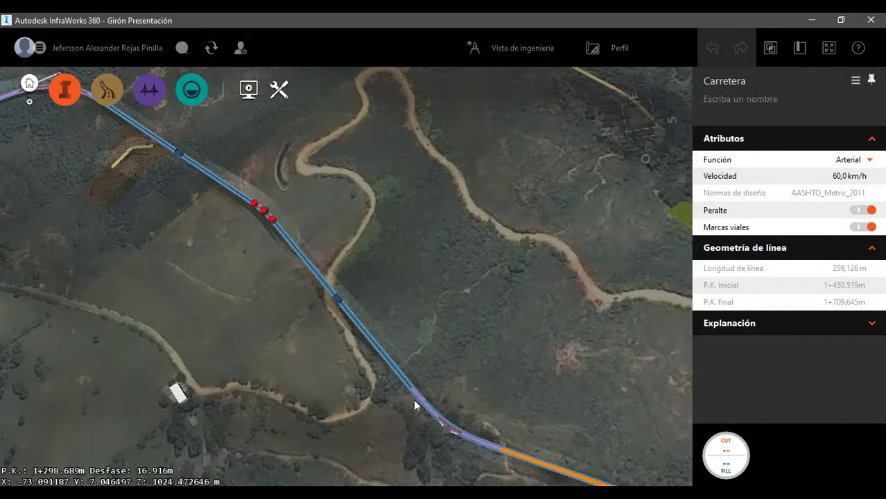
scroll(339, 245, "up", 5)
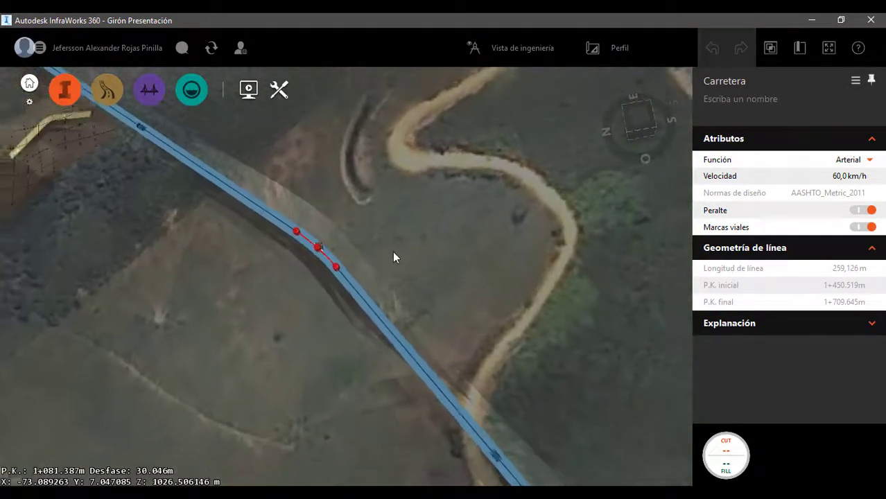
scroll(285, 204, "up", 3)
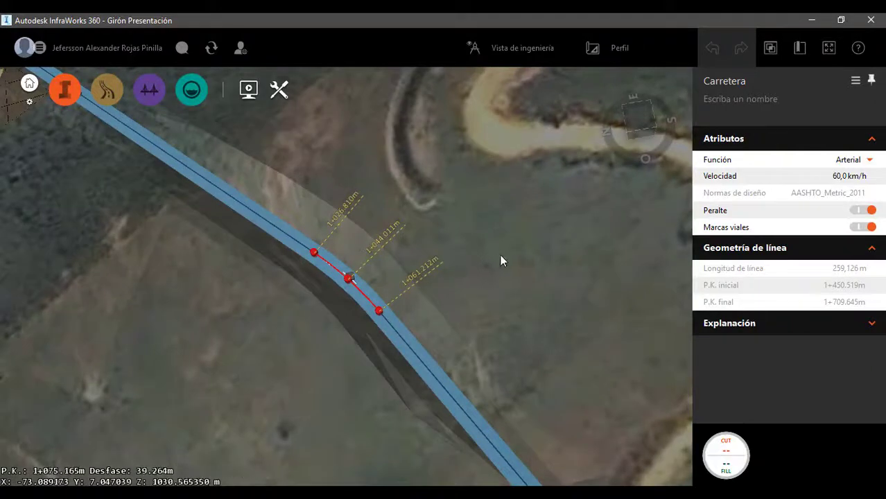
scroll(302, 166, "down", 3)
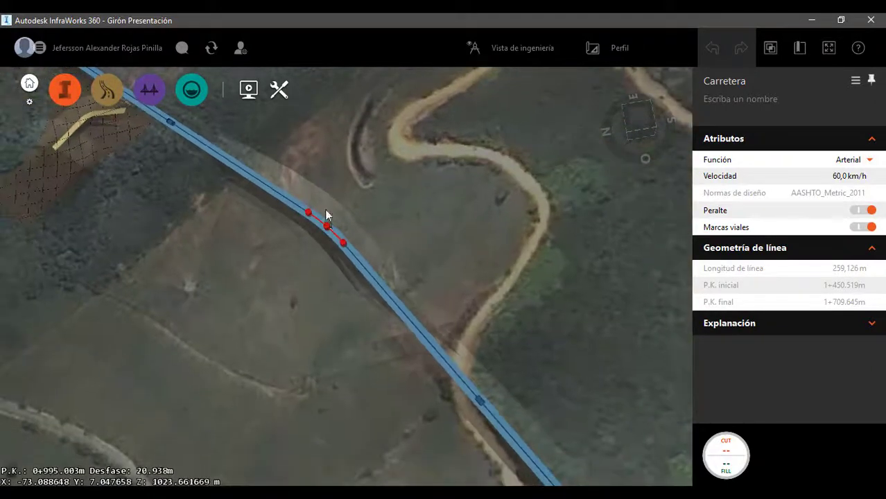
scroll(319, 191, "up", 5)
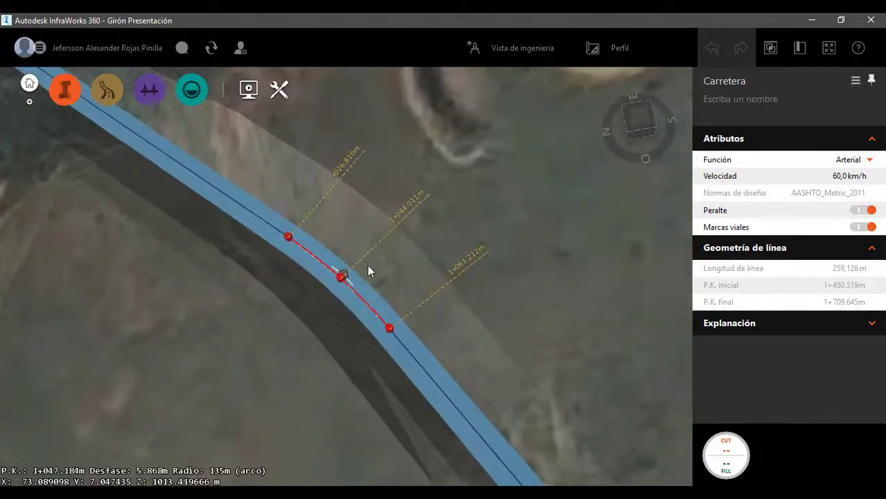
scroll(391, 262, "down", 5)
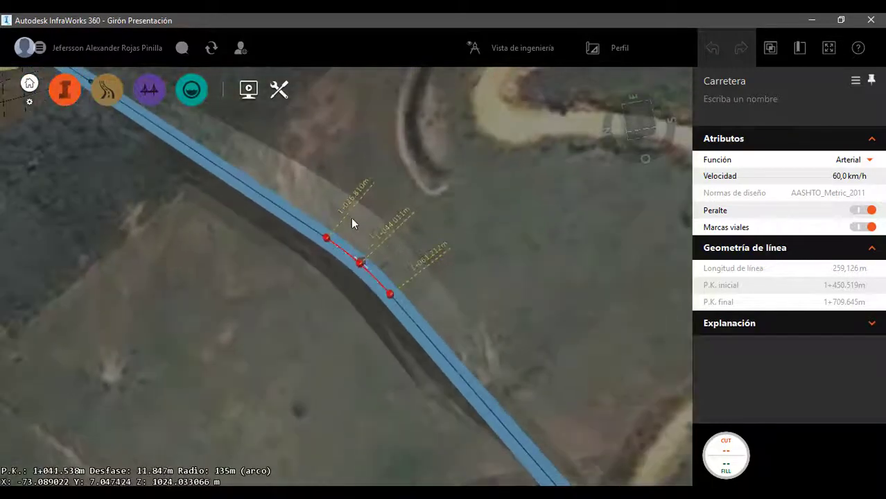
scroll(206, 254, "down", 3)
scroll(295, 203, "down", 3)
scroll(288, 194, "up", 1)
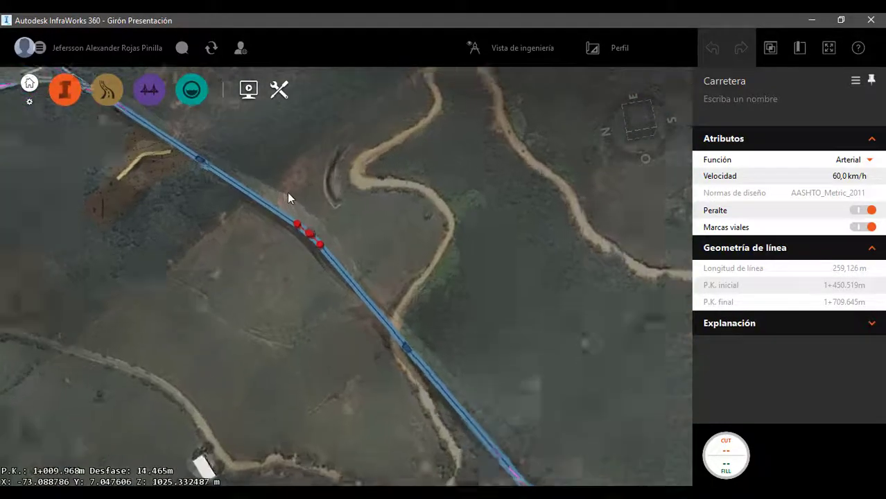
scroll(292, 186, "down", 3)
scroll(458, 399, "up", 3)
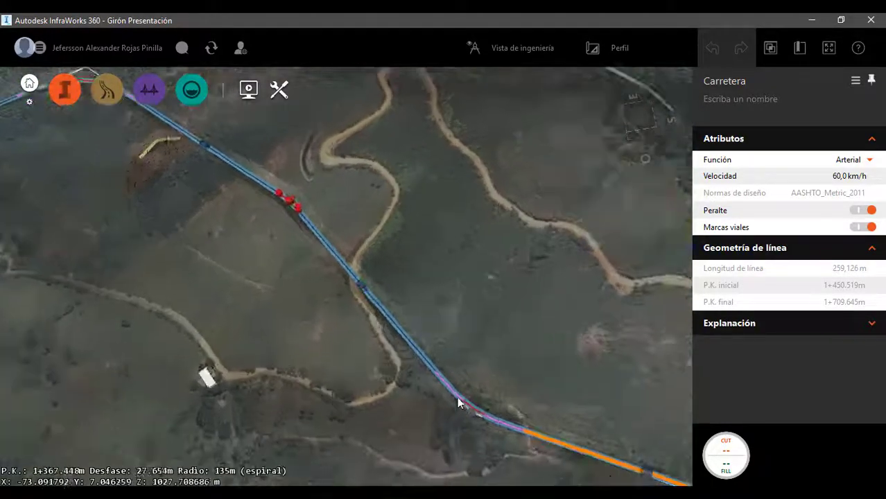
Step: Reselect the road and select the tangent just after the plain arc, crossing the dirt track, to check its length
left_click(348, 256)
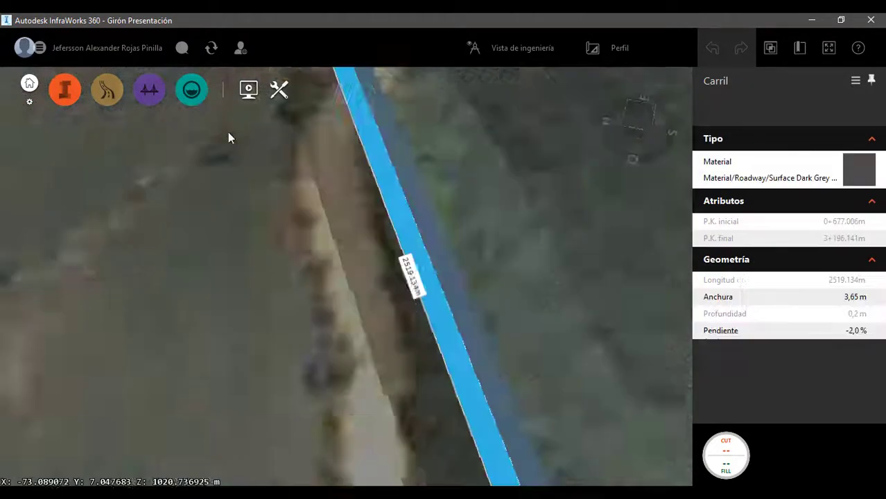
scroll(438, 323, "down", 5)
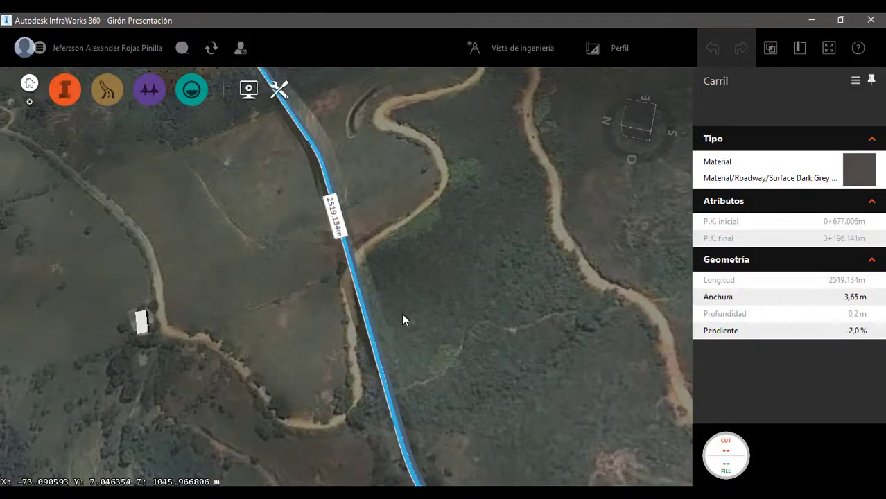
left_click(386, 319)
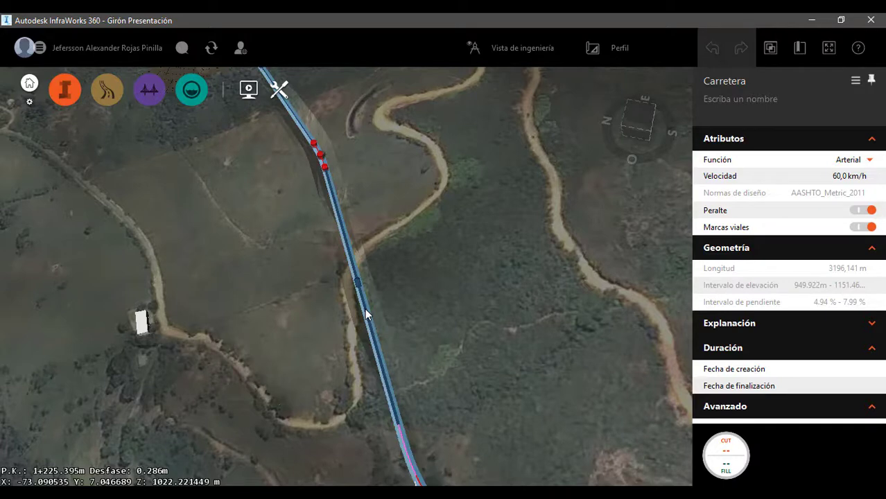
left_click(365, 310)
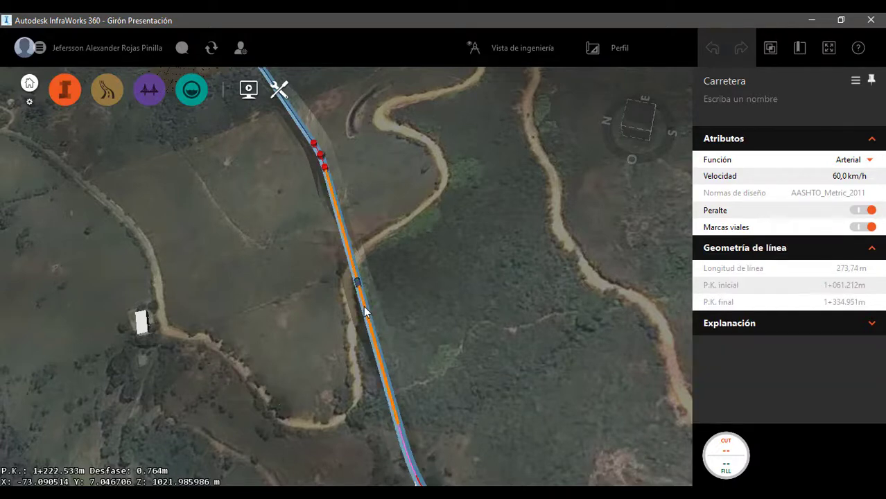
Step: Check the lengths of the tangent just before the plain arc and the tangent between the road's first two spiral curves
scroll(541, 295, "down", 6)
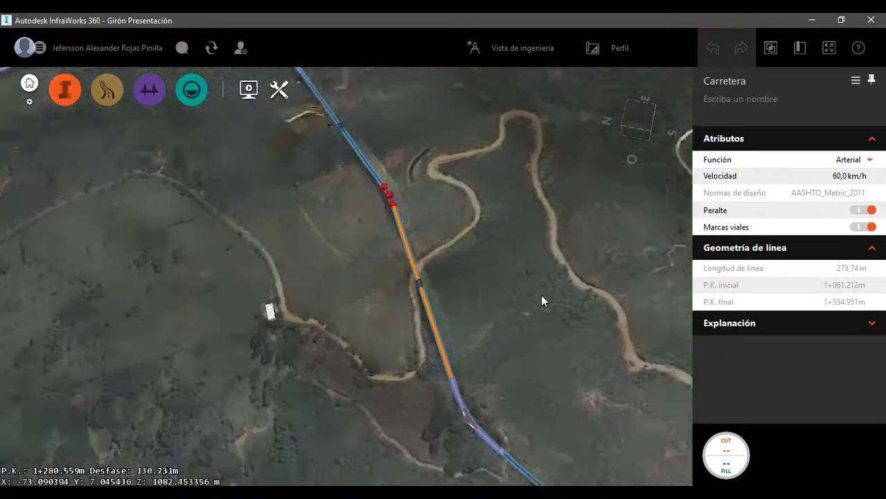
scroll(392, 247, "up", 3)
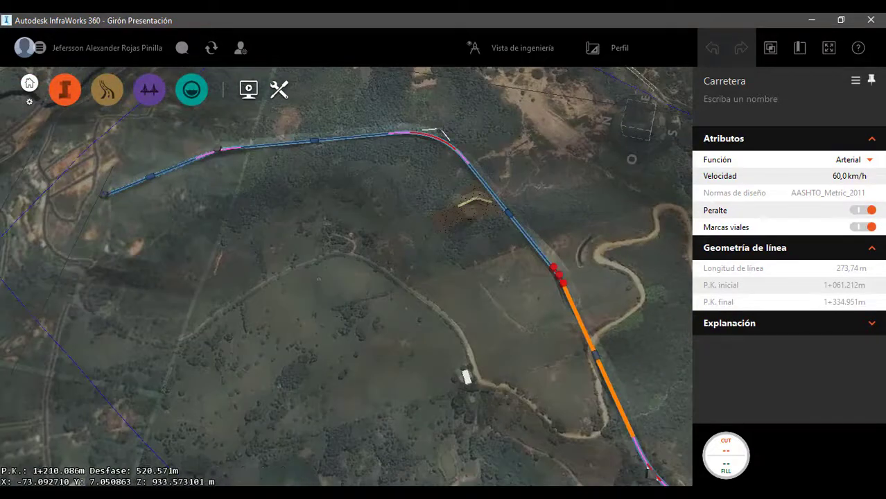
scroll(305, 468, "down", 3)
scroll(428, 257, "up", 4)
scroll(442, 323, "up", 3)
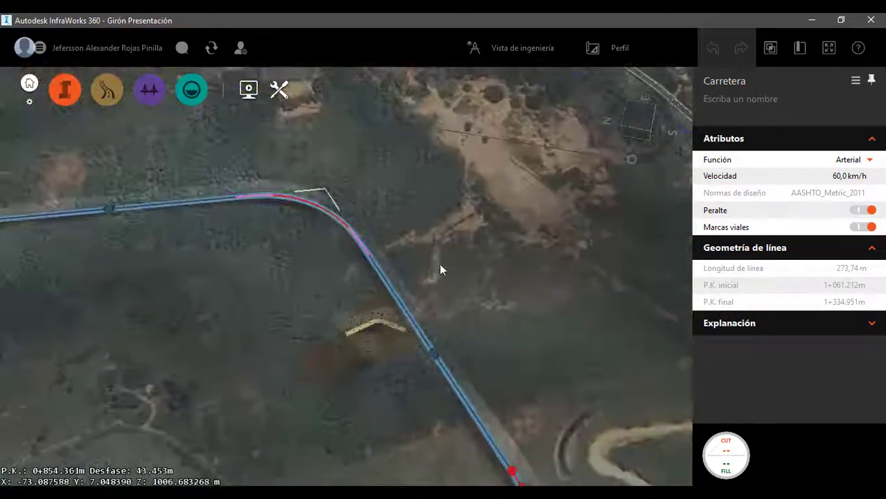
scroll(440, 260, "down", 3)
scroll(456, 414, "up", 3)
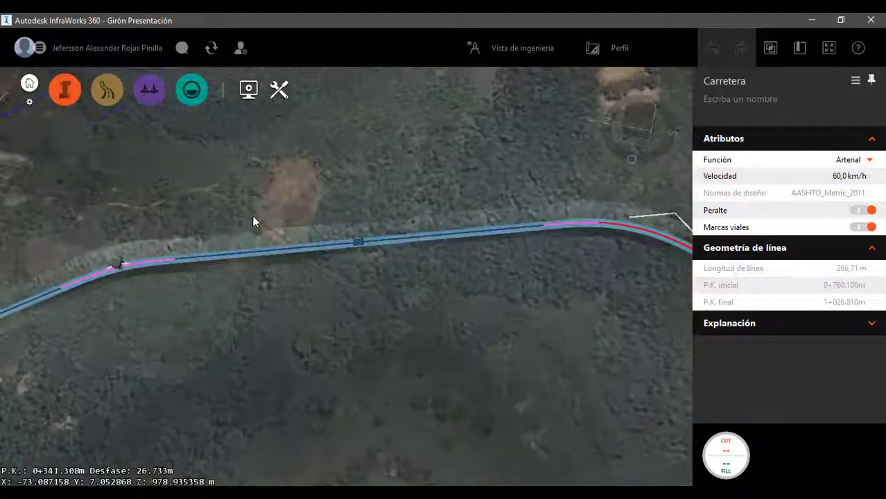
left_click(407, 238)
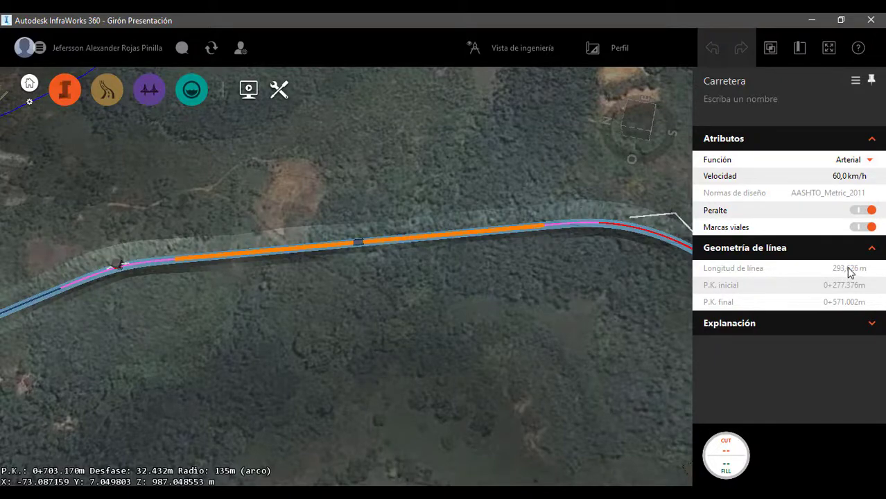
Step: Deselect the road and review its layout from the starting end to the curve beyond the dirt track crossing
scroll(529, 161, "down", 3)
left_click(384, 267)
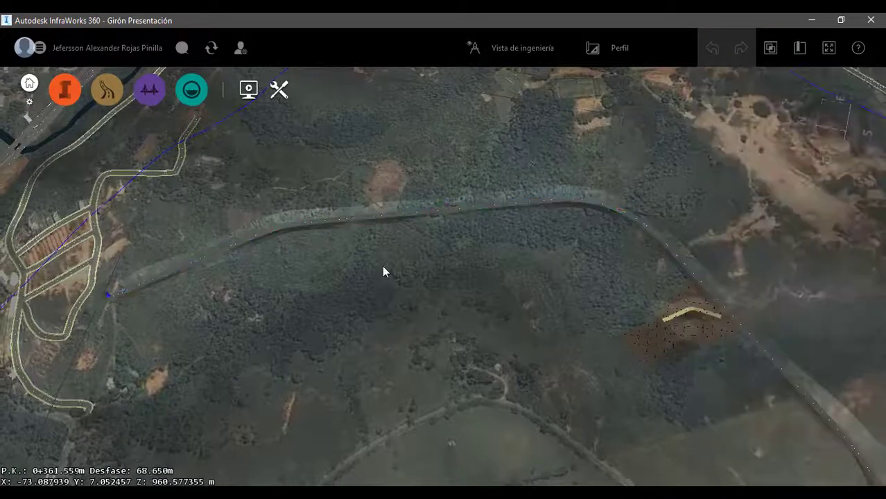
scroll(436, 149, "down", 4)
left_click_drag(518, 326, 583, 337)
scroll(265, 290, "down", 3)
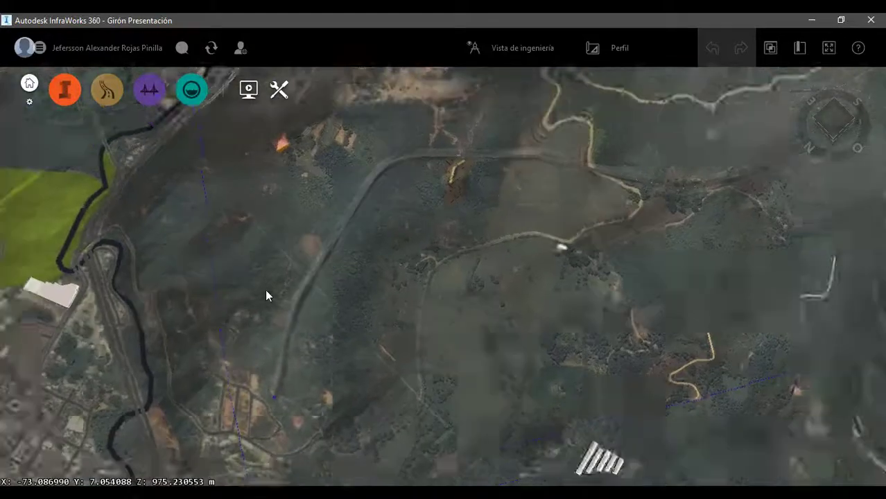
scroll(710, 128, "up", 3)
scroll(603, 182, "up", 3)
scroll(666, 275, "up", 3)
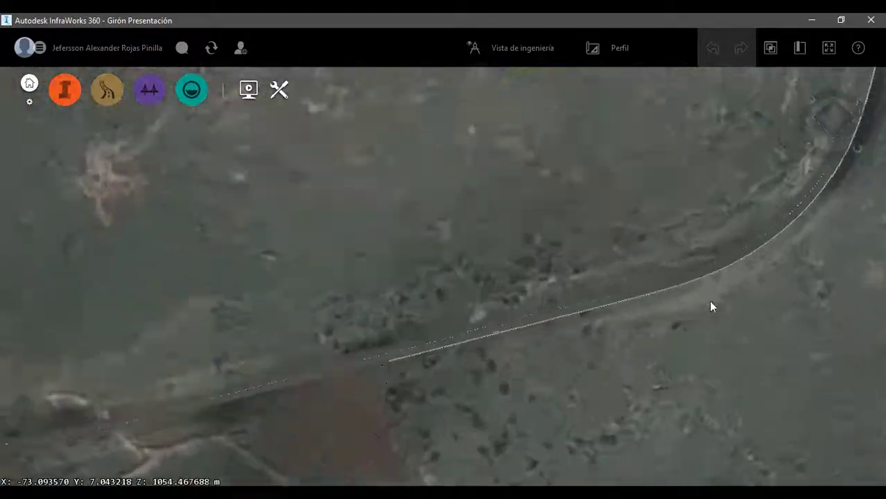
Step: Inspect the road in perspective along its successive curves, and examine from above the straight where it crosses the dirt track
left_click_drag(710, 301, 785, 241)
scroll(555, 300, "up", 2)
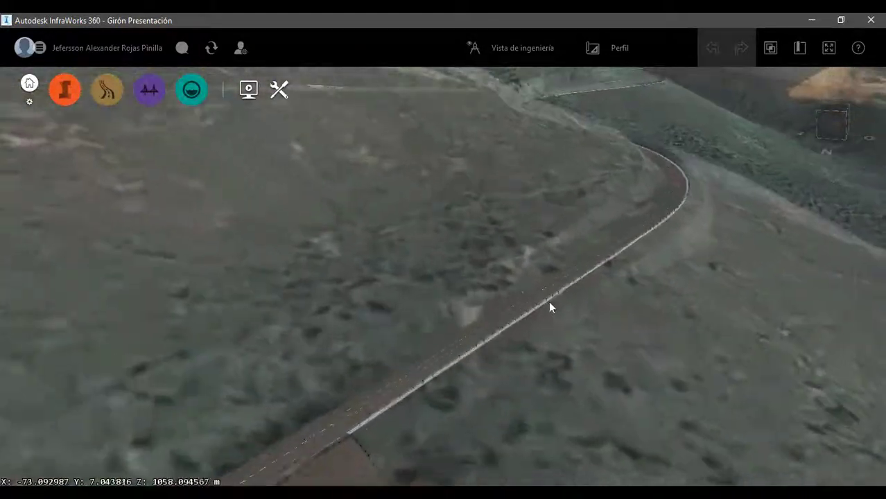
scroll(413, 378, "down", 5)
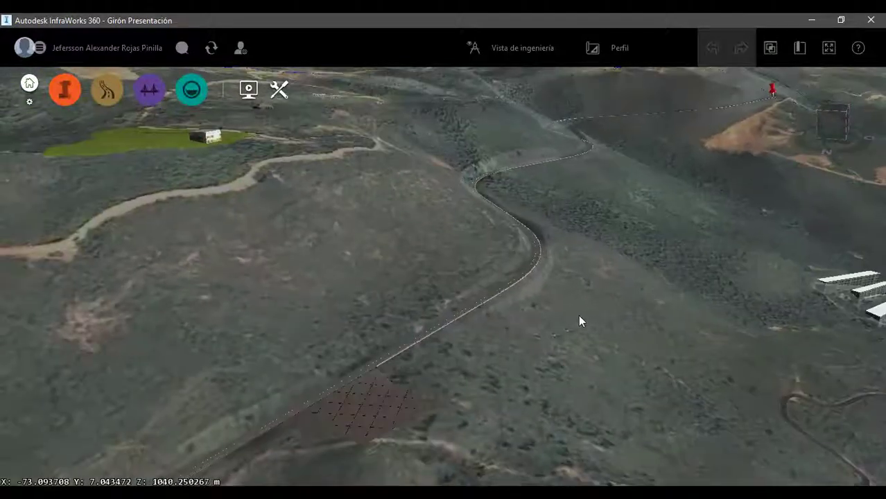
left_click_drag(579, 315, 695, 307)
scroll(695, 307, "down", 3)
scroll(514, 324, "up", 6)
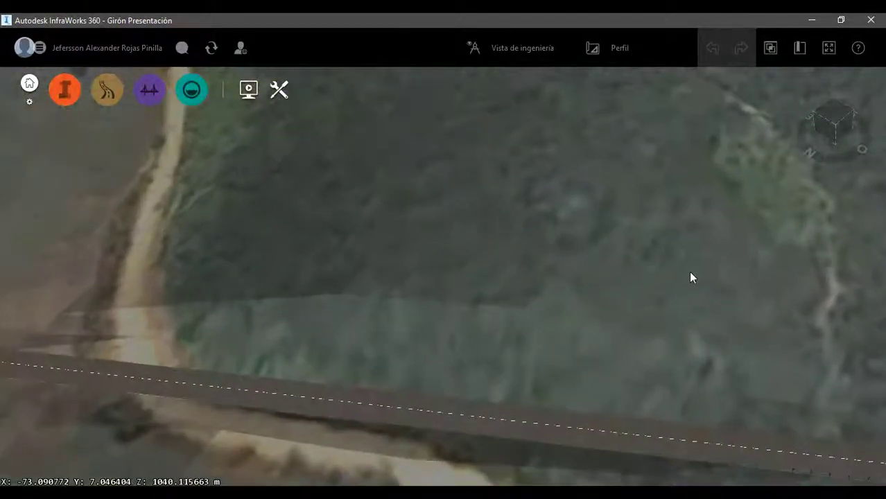
scroll(740, 240, "down", 3)
scroll(490, 314, "up", 3)
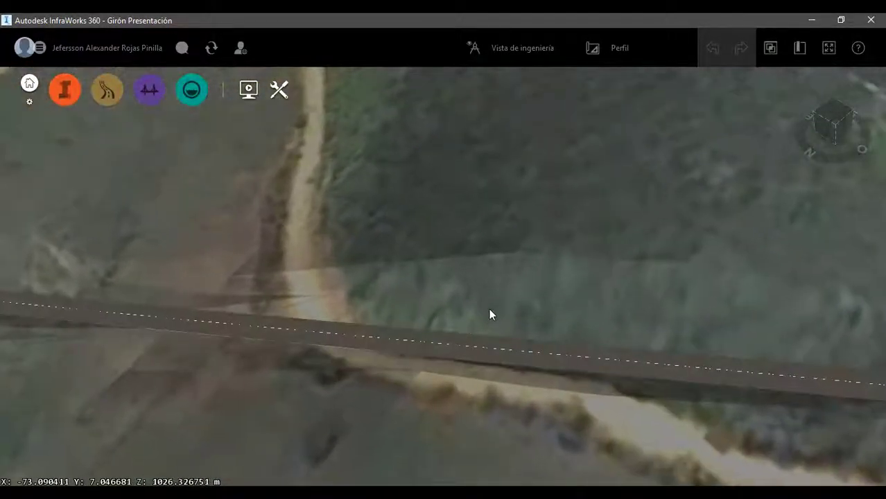
scroll(533, 284, "down", 3)
scroll(504, 270, "up", 3)
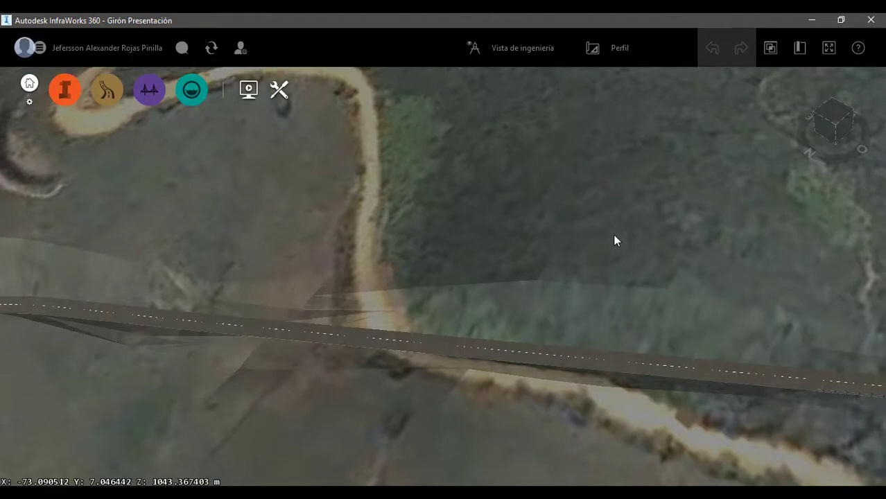
scroll(658, 251, "down", 3)
scroll(645, 253, "up", 2)
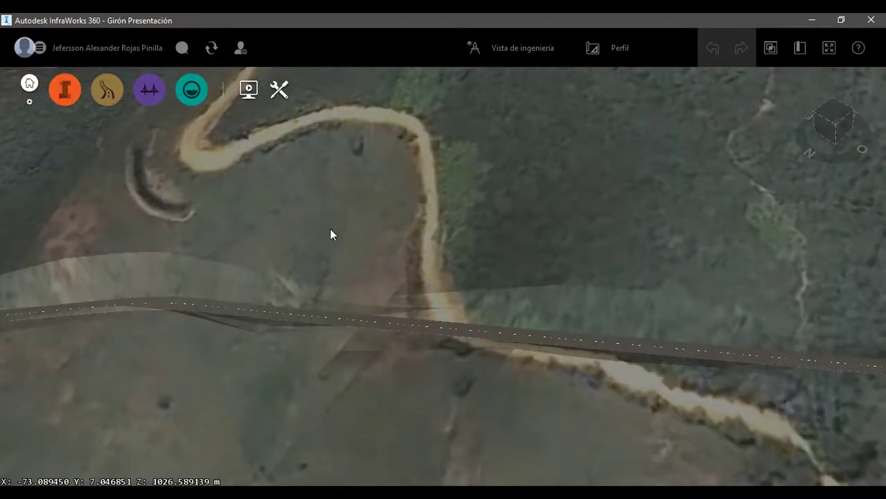